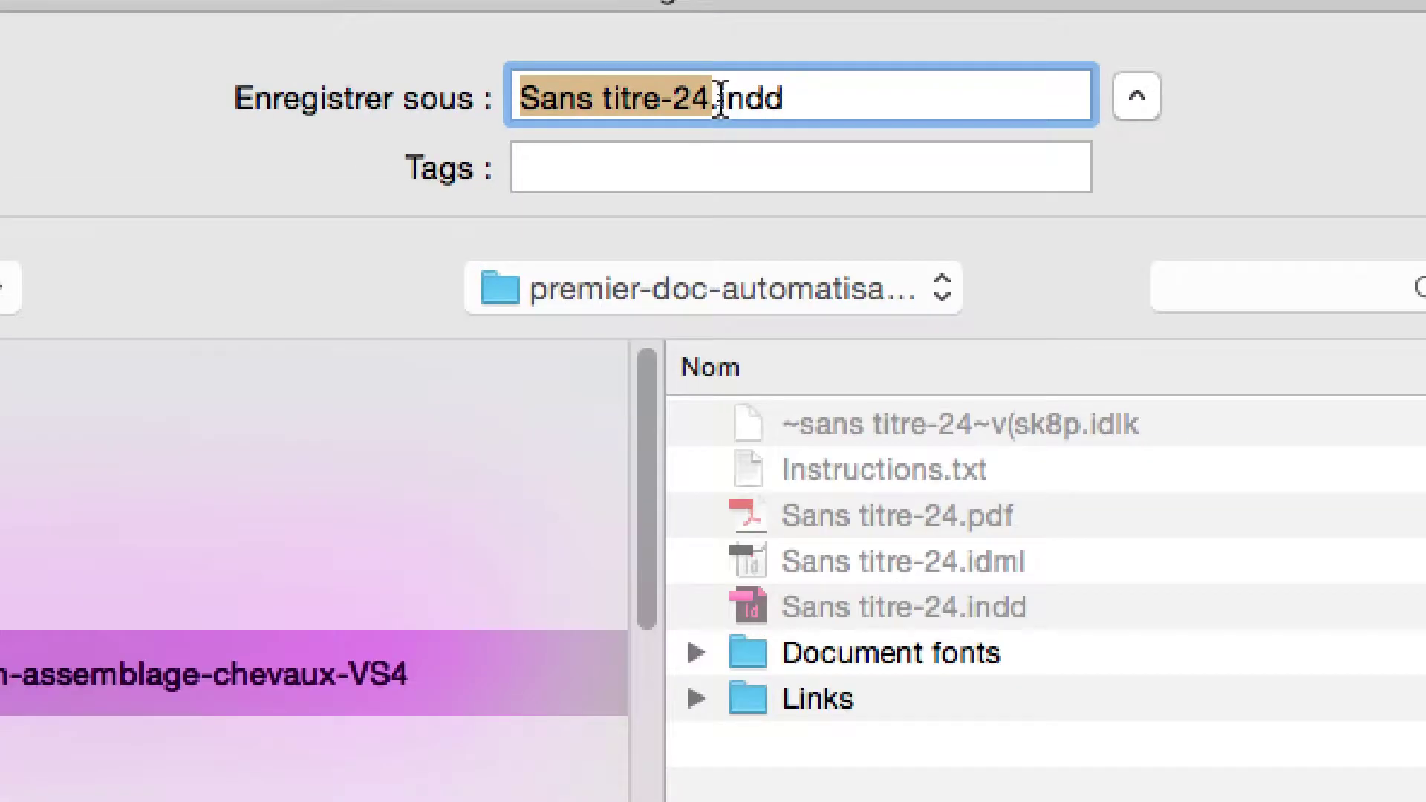
- Save the document as Sans titre-25.indd in the premier-doc-automatisation-assemblage-chevaux-VS4 folder
{"action": "left_click_drag", "start_coordinate": [717, 100], "coordinate": [707, 99]}
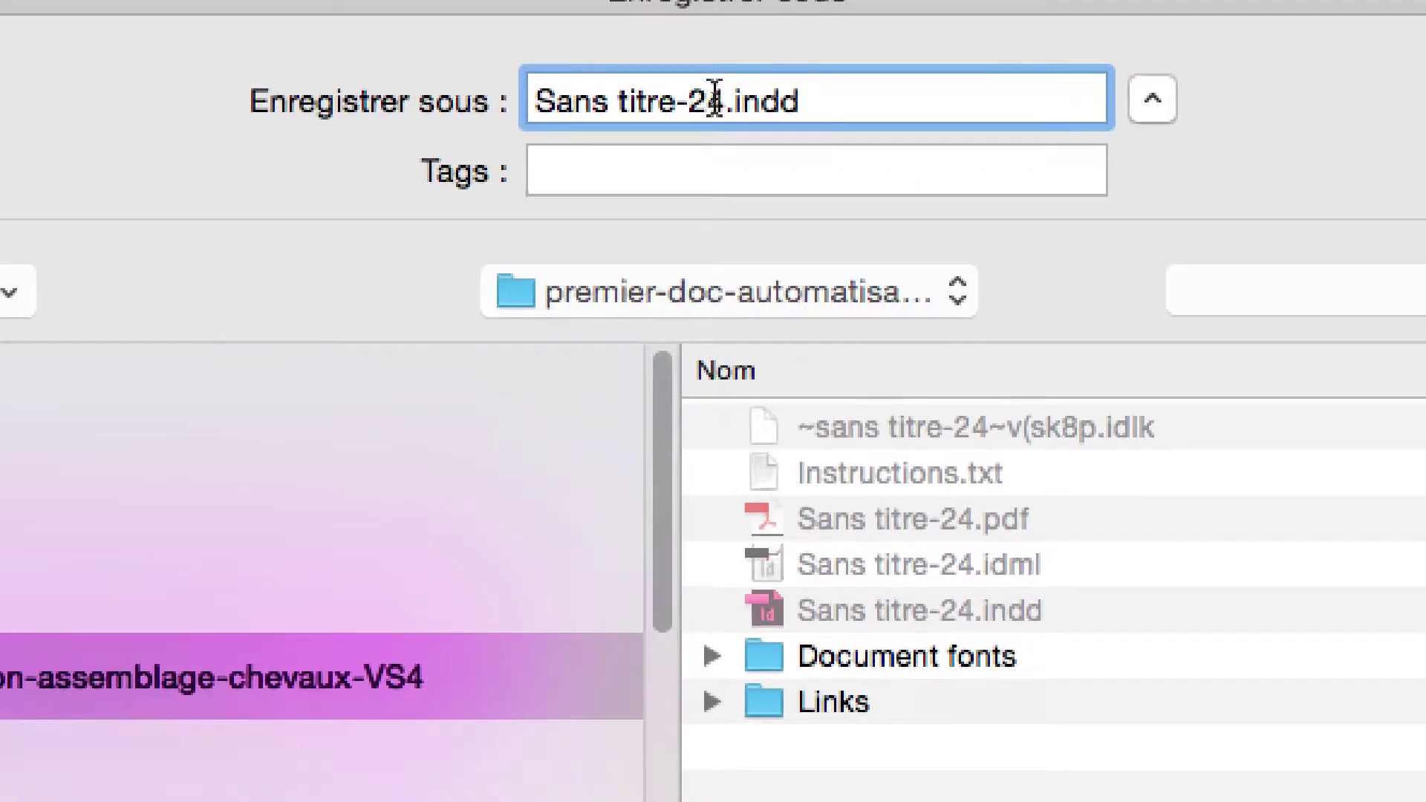
{"action": "type", "text": "5"}
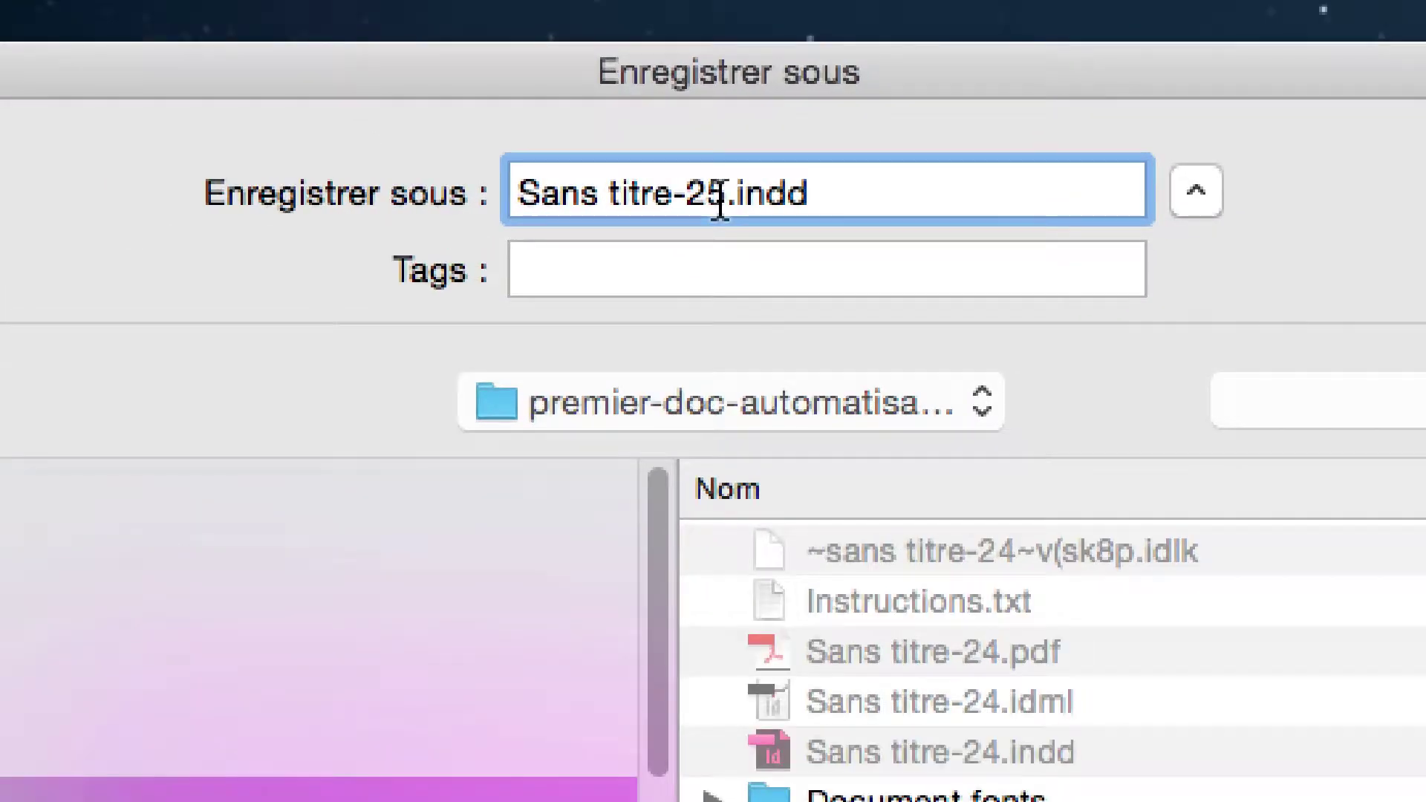
{"action": "key", "text": "shift+Left"}
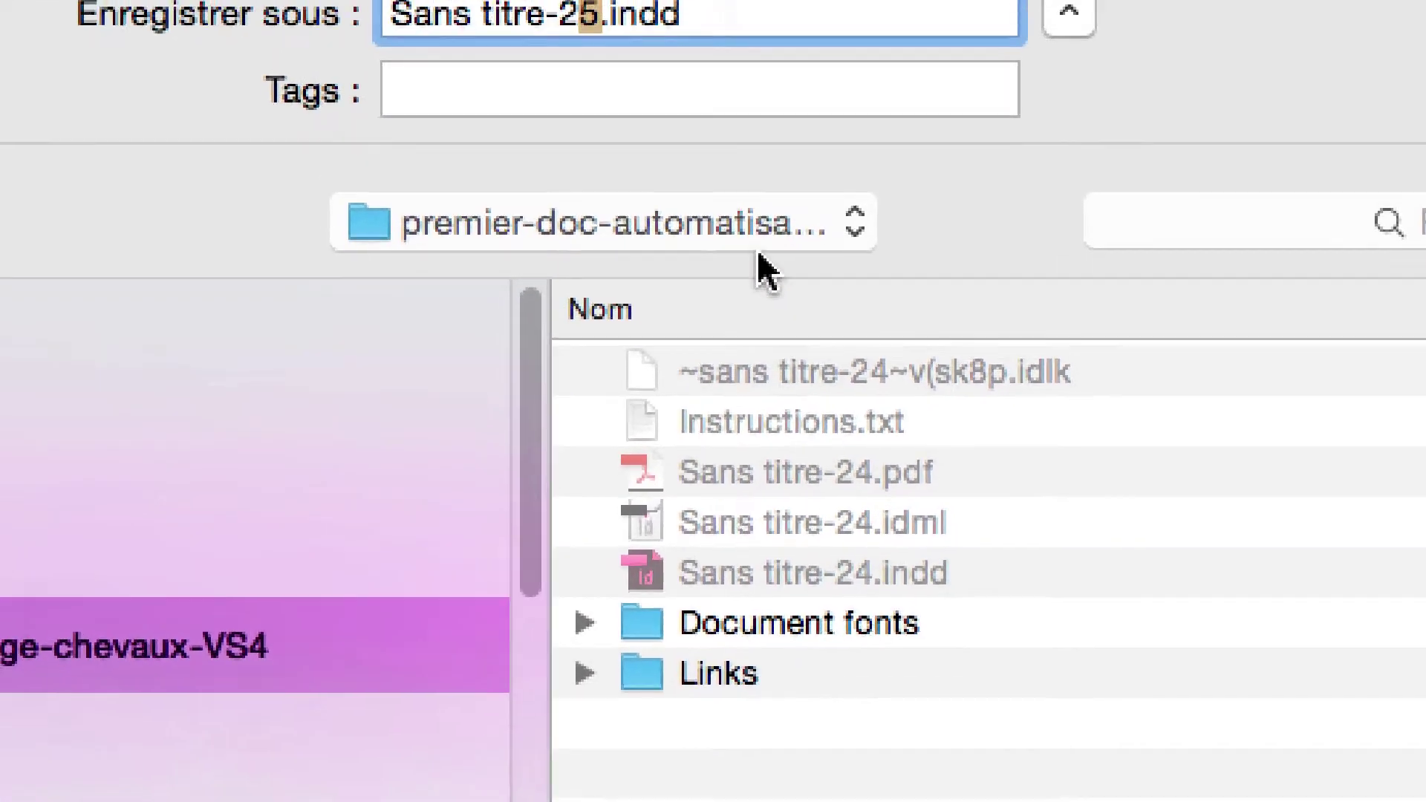
{"action": "left_click", "coordinate": [886, 405]}
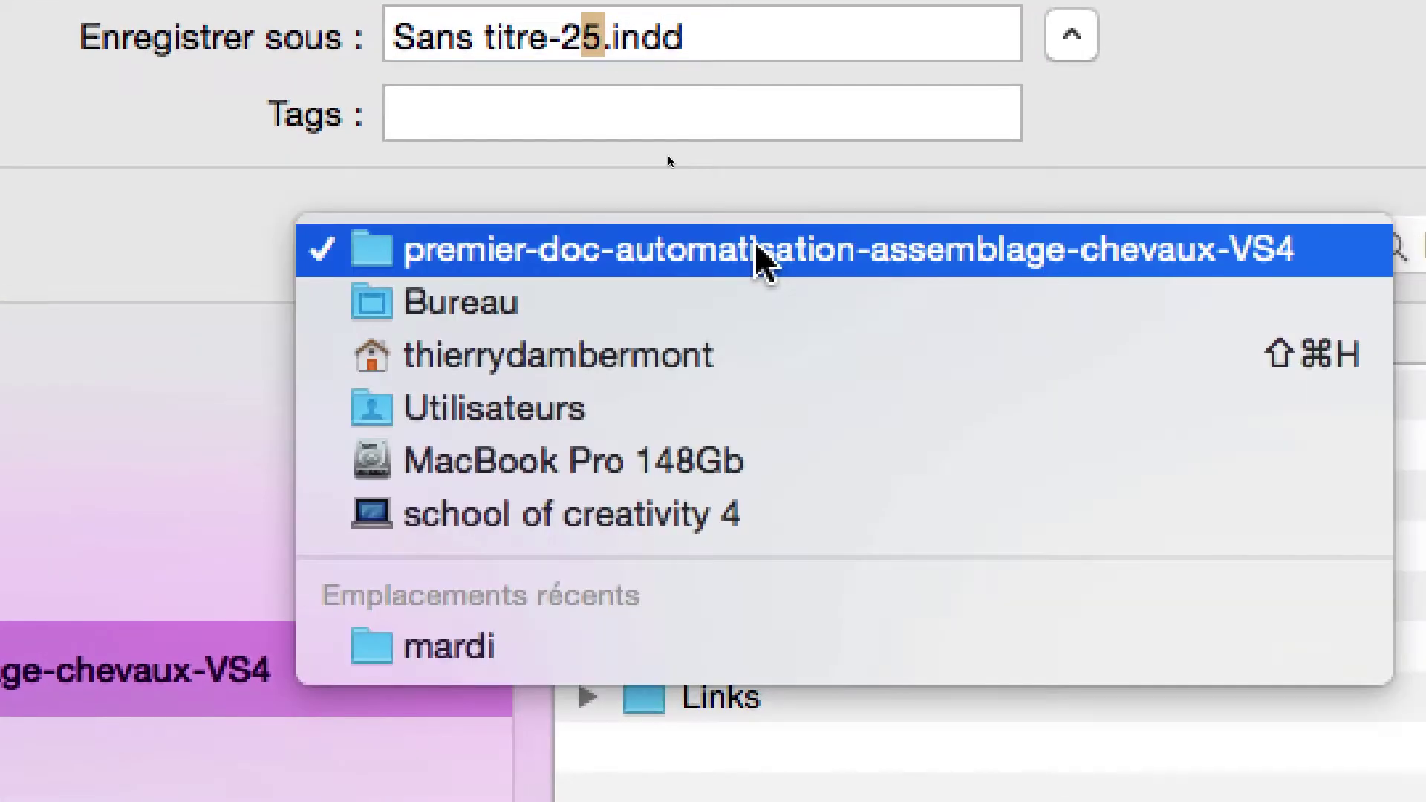
{"action": "left_click", "coordinate": [763, 254]}
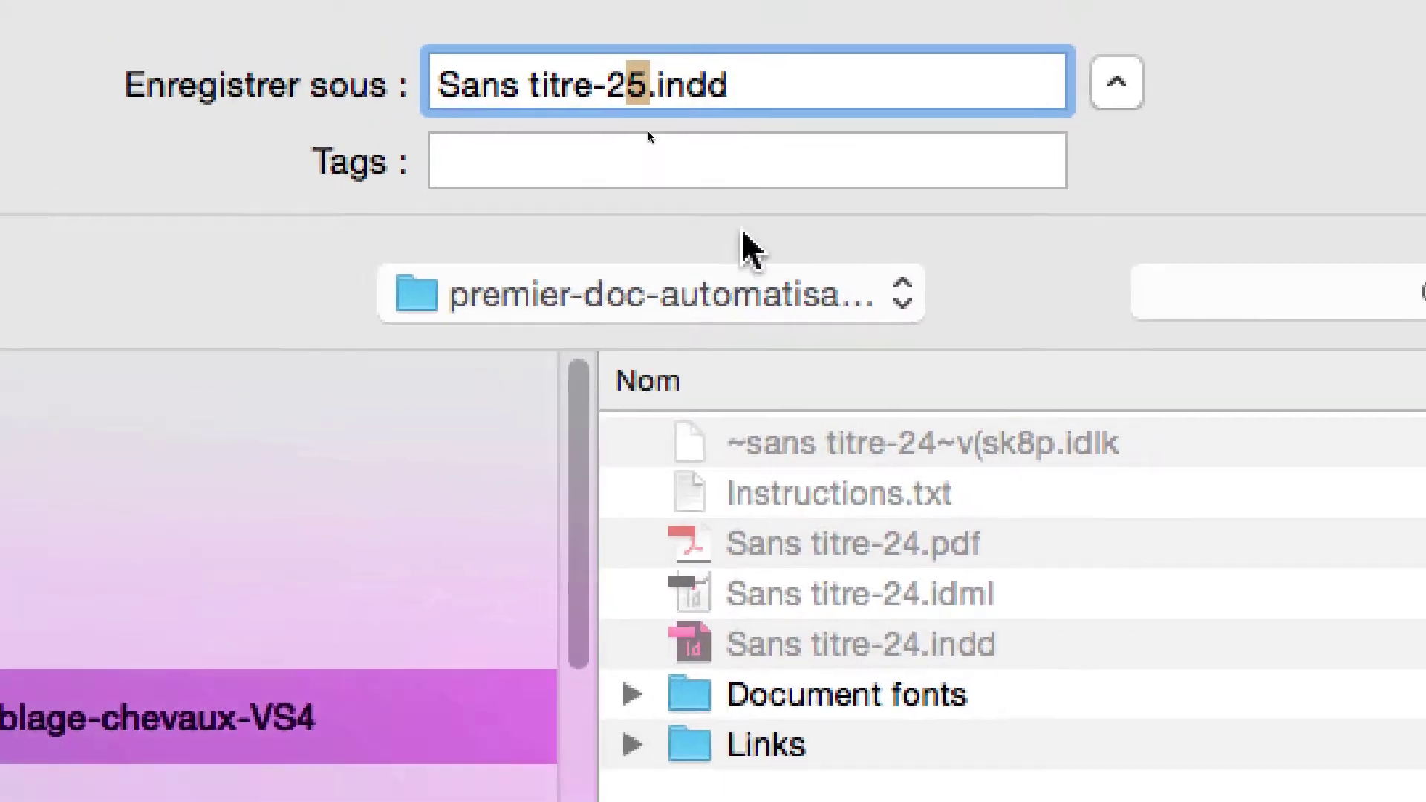
{"action": "left_click", "coordinate": [728, 88]}
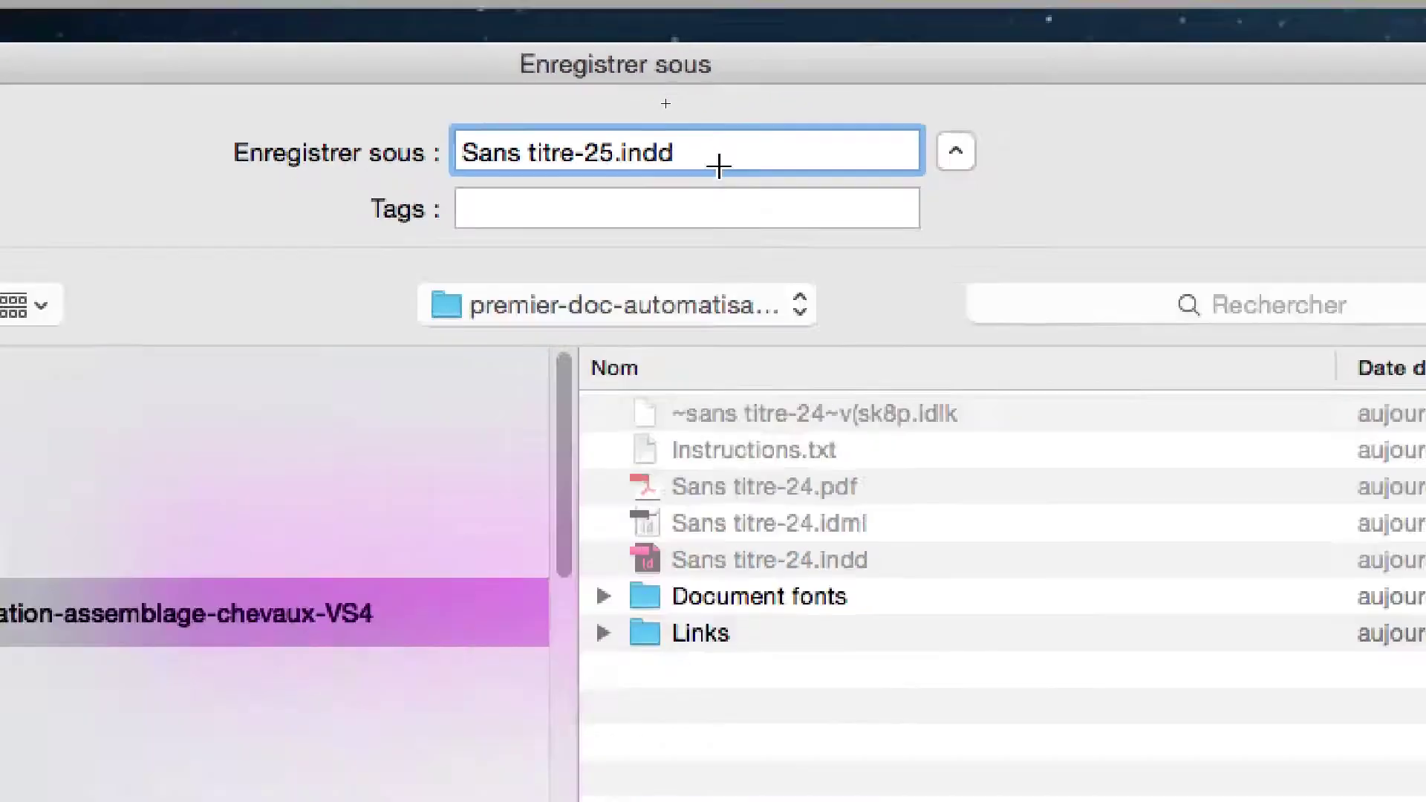
{"action": "left_click", "coordinate": [979, 671]}
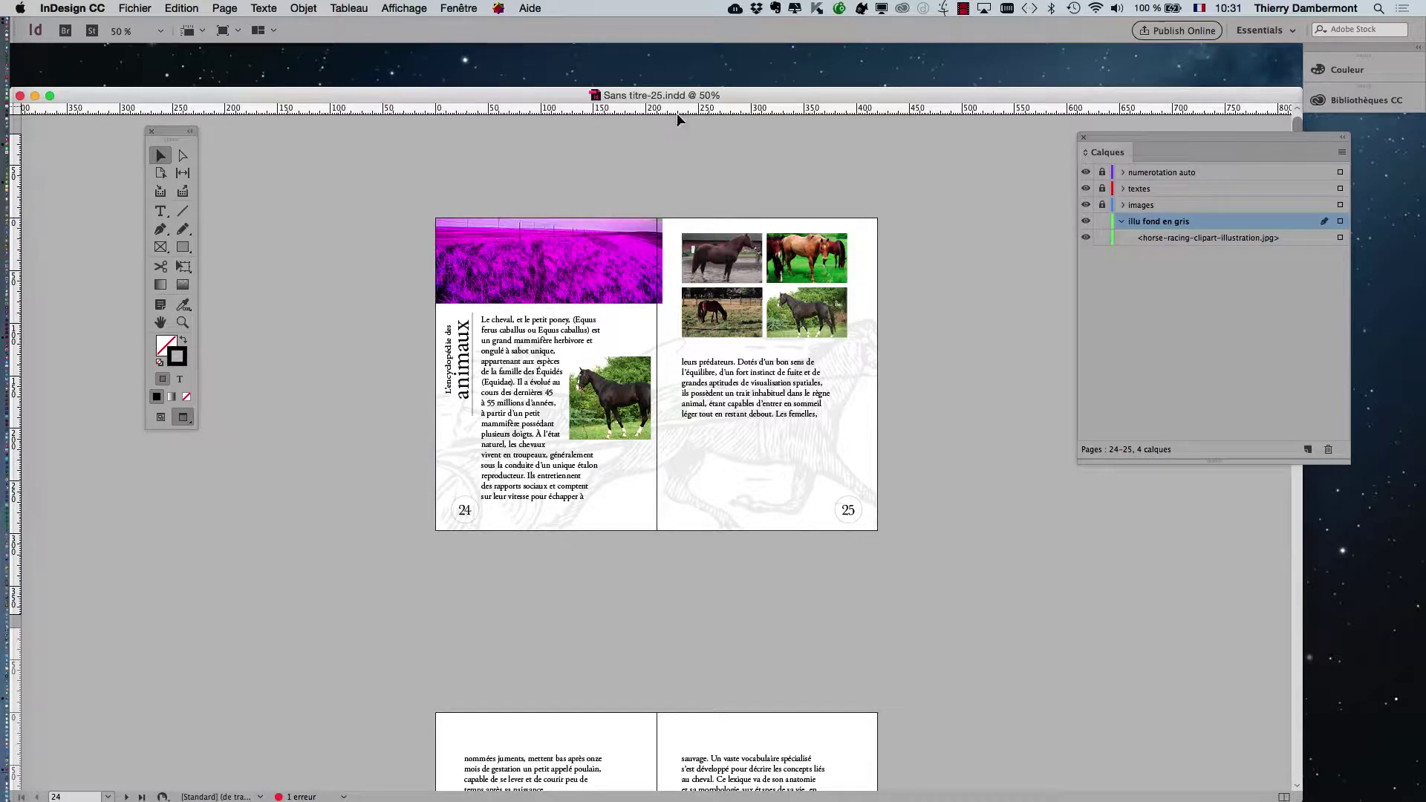
- Enlarge the spread of pages 24-25 to 100% and move the Tools panel off the page
{"action": "key", "text": "super+equal"}
{"action": "left_click_drag", "start_coordinate": [813, 424], "coordinate": [742, 460]}
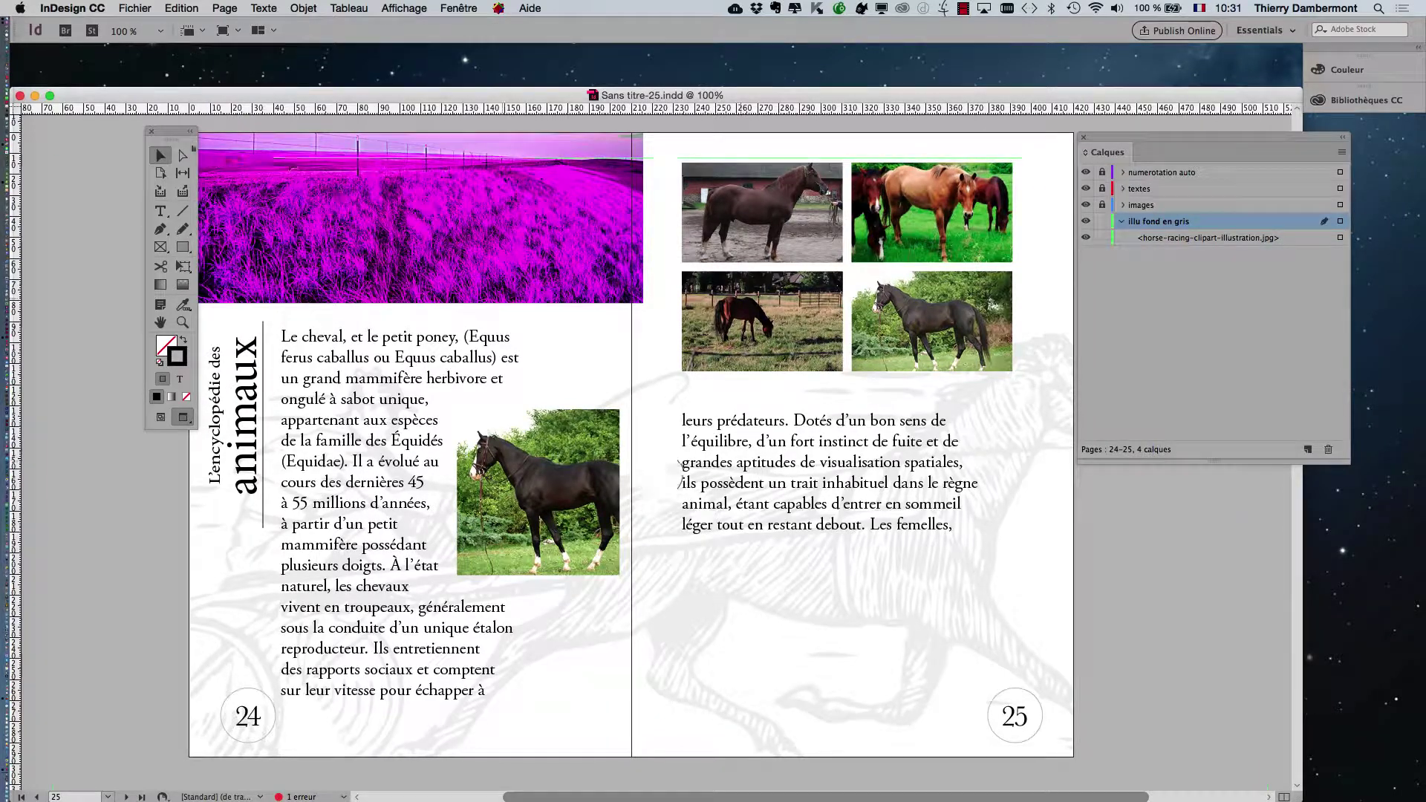
{"action": "left_click_drag", "start_coordinate": [171, 133], "coordinate": [94, 135]}
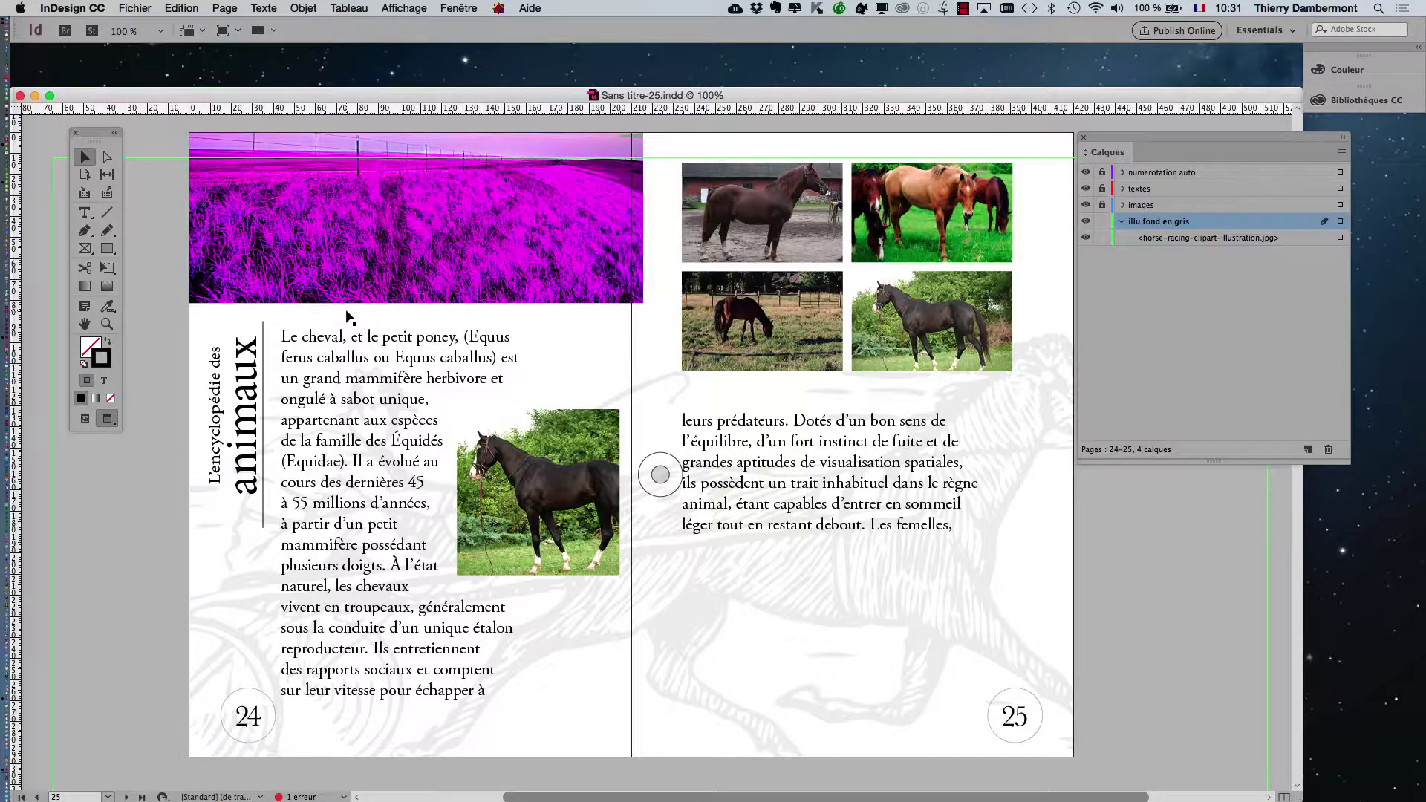
- Collapse and lock the illu fond en gris layer, and unlock and select the numerotation auto layer
{"action": "left_click", "coordinate": [1122, 221]}
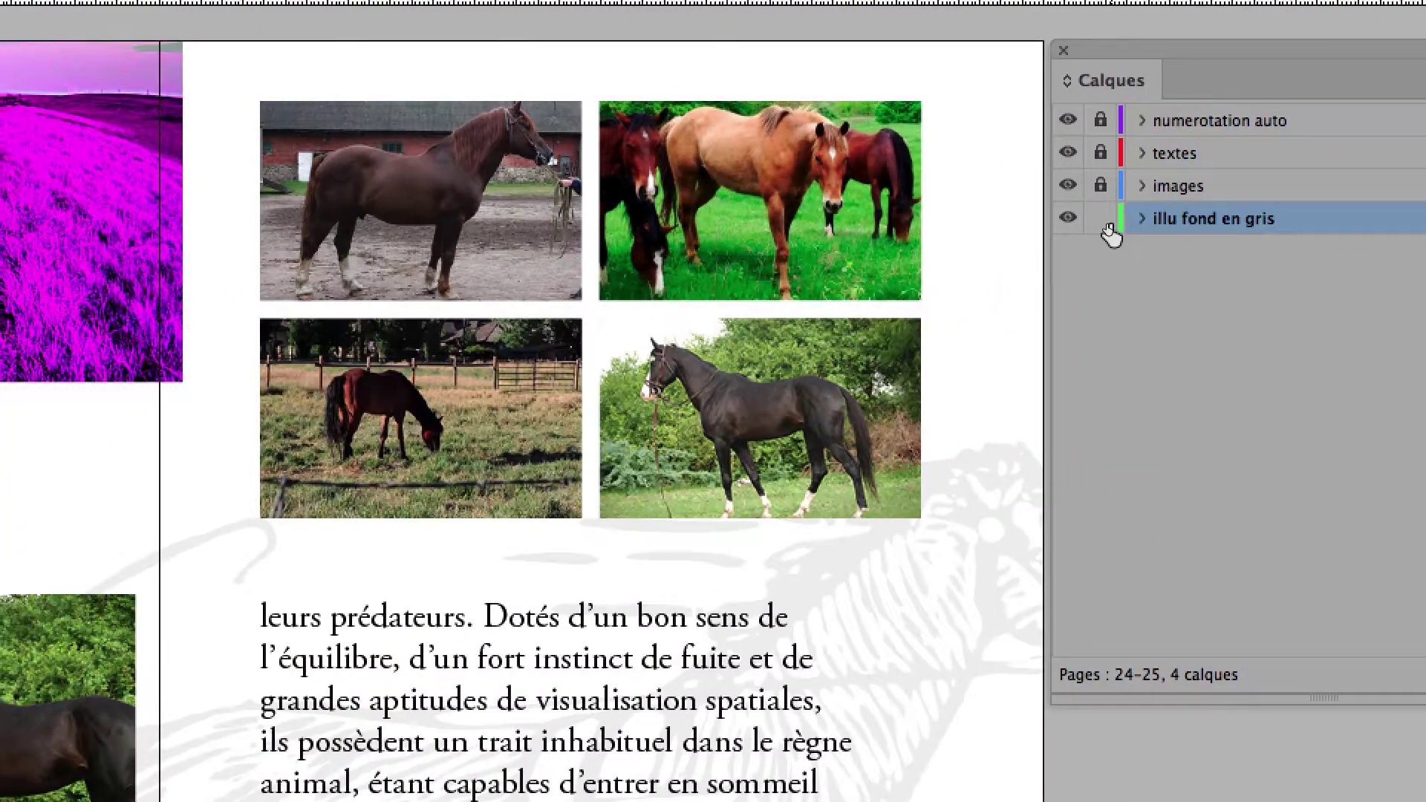
{"action": "left_click", "coordinate": [1084, 217]}
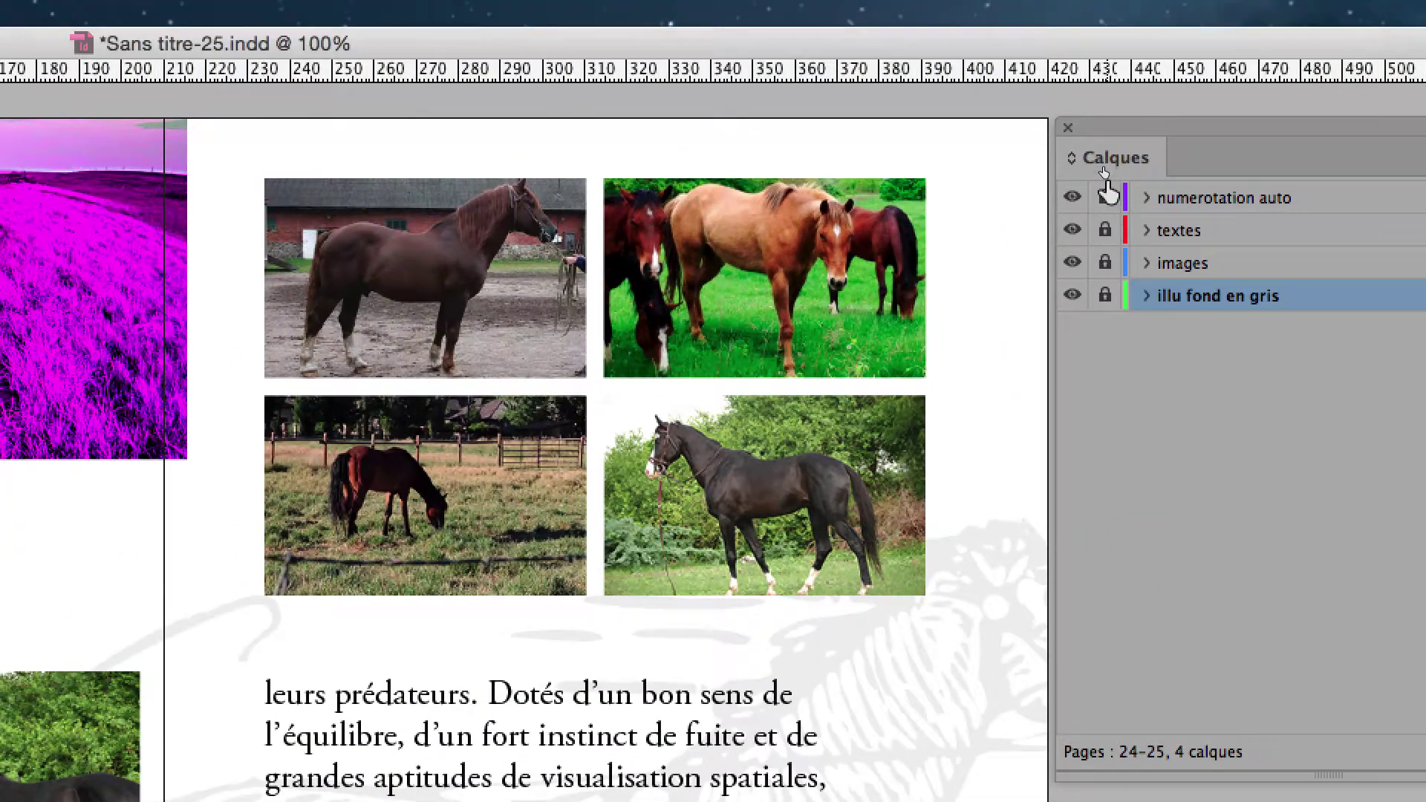
{"action": "left_click", "coordinate": [1105, 196]}
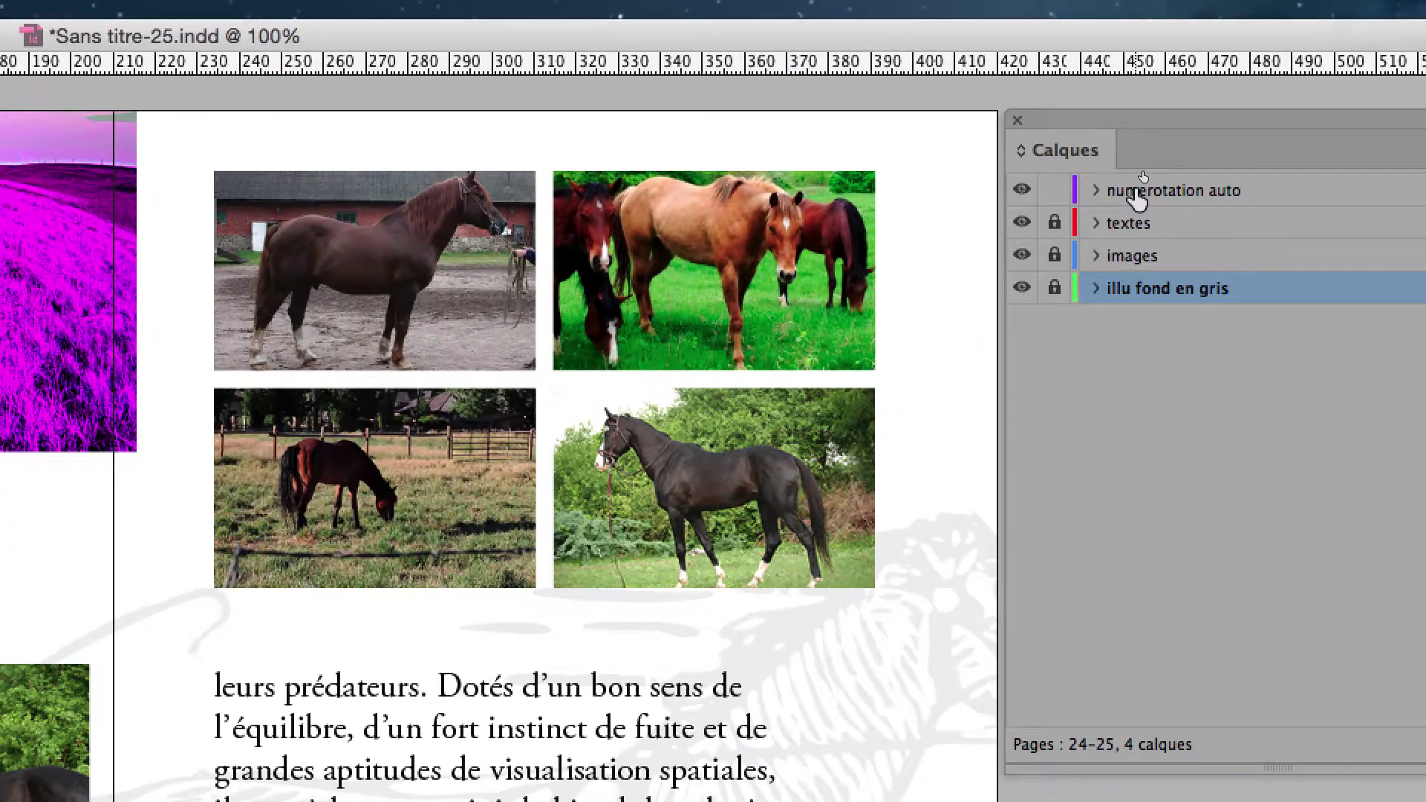
{"action": "left_click", "coordinate": [1262, 198]}
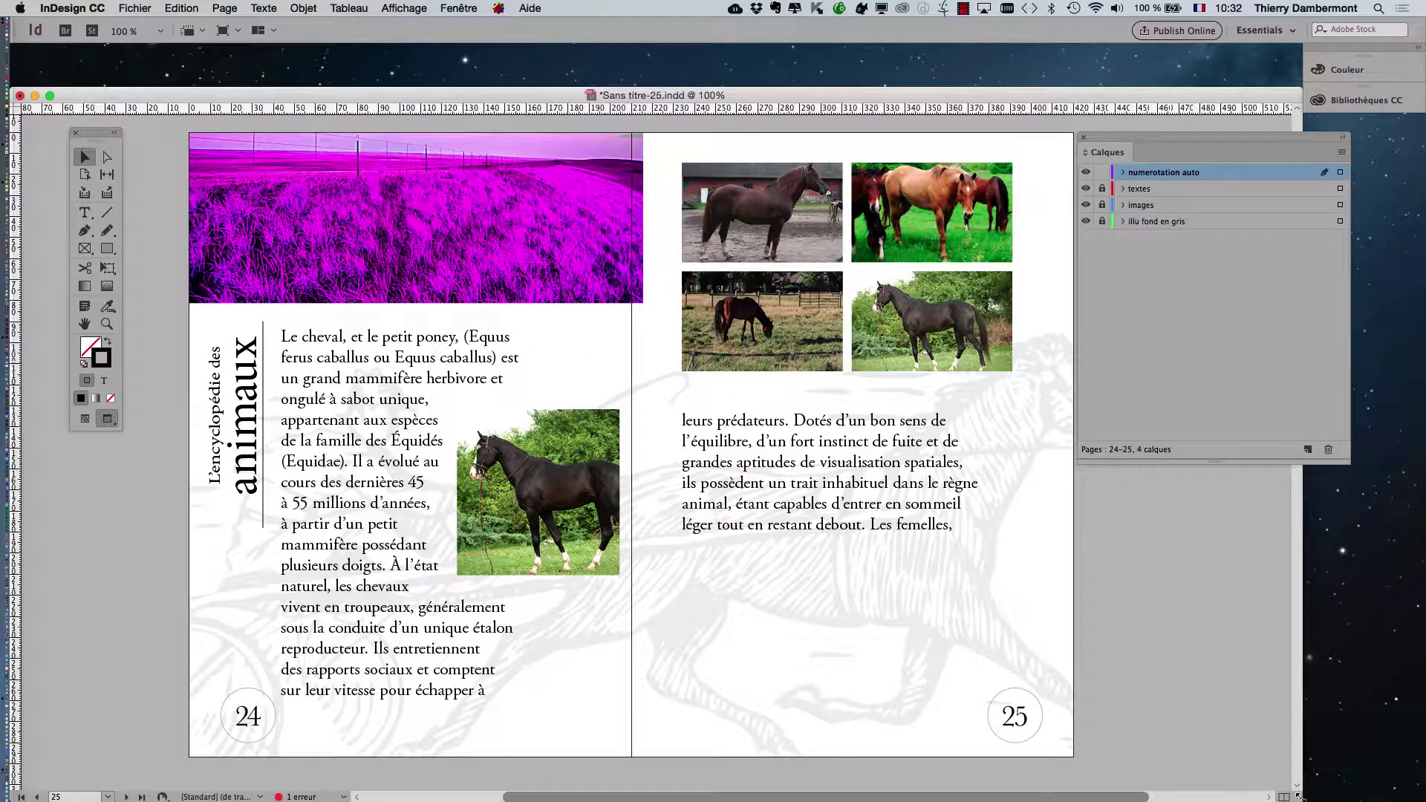
- Narrow the document window and unlock the textes, images and illu fond en gris layers
{"action": "left_click_drag", "start_coordinate": [1296, 796], "coordinate": [1013, 797]}
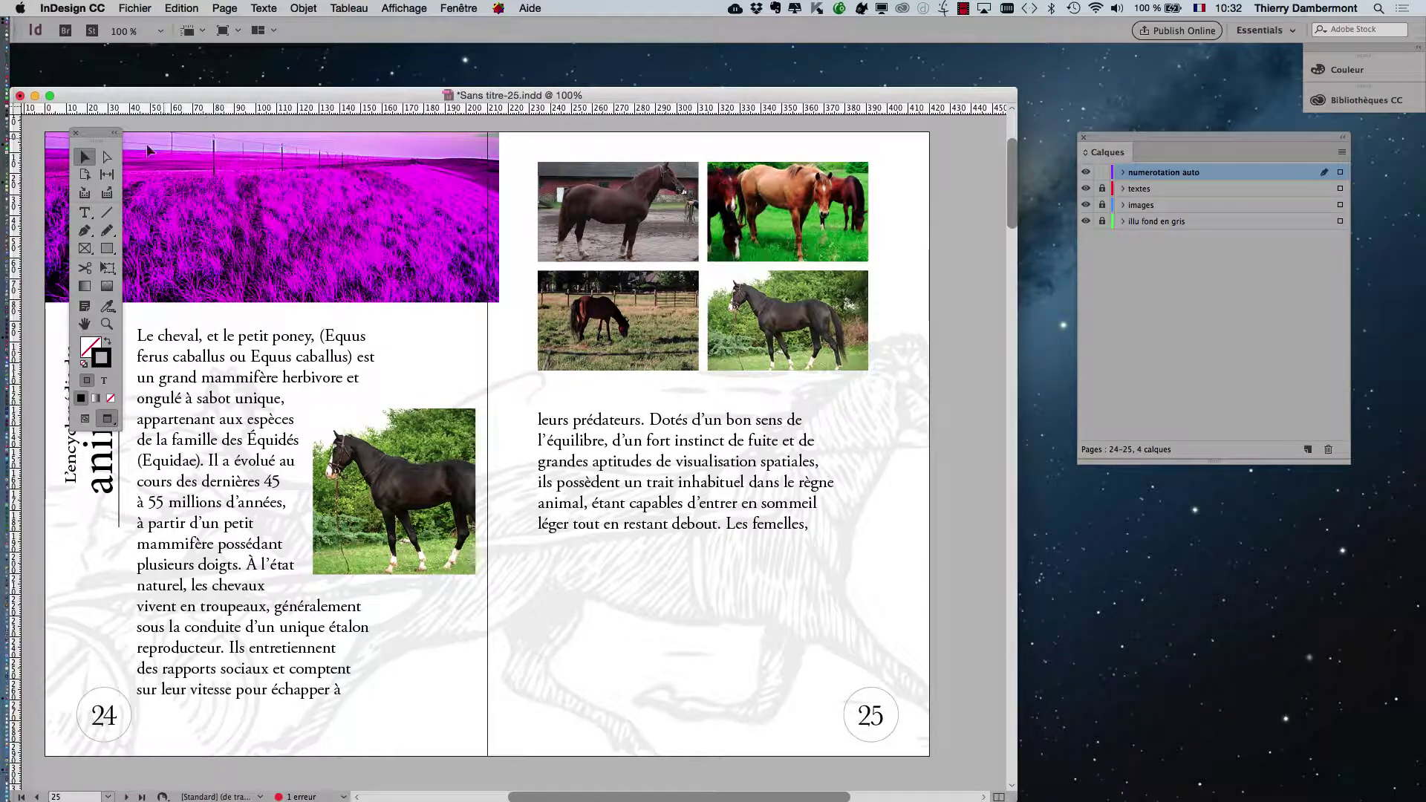
{"action": "left_click", "coordinate": [473, 8]}
{"action": "key", "text": "Escape"}
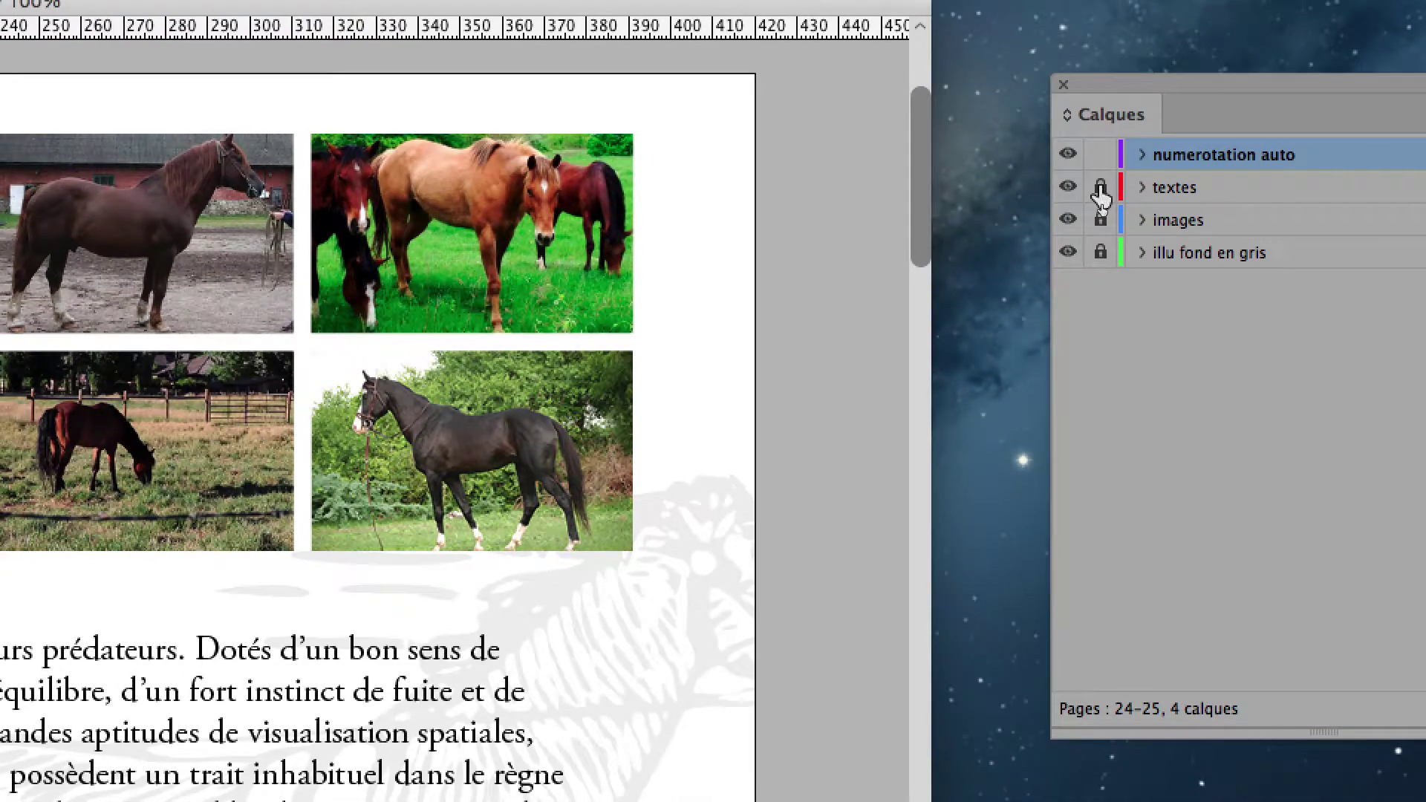
{"action": "left_click_drag", "start_coordinate": [1100, 197], "coordinate": [1102, 256]}
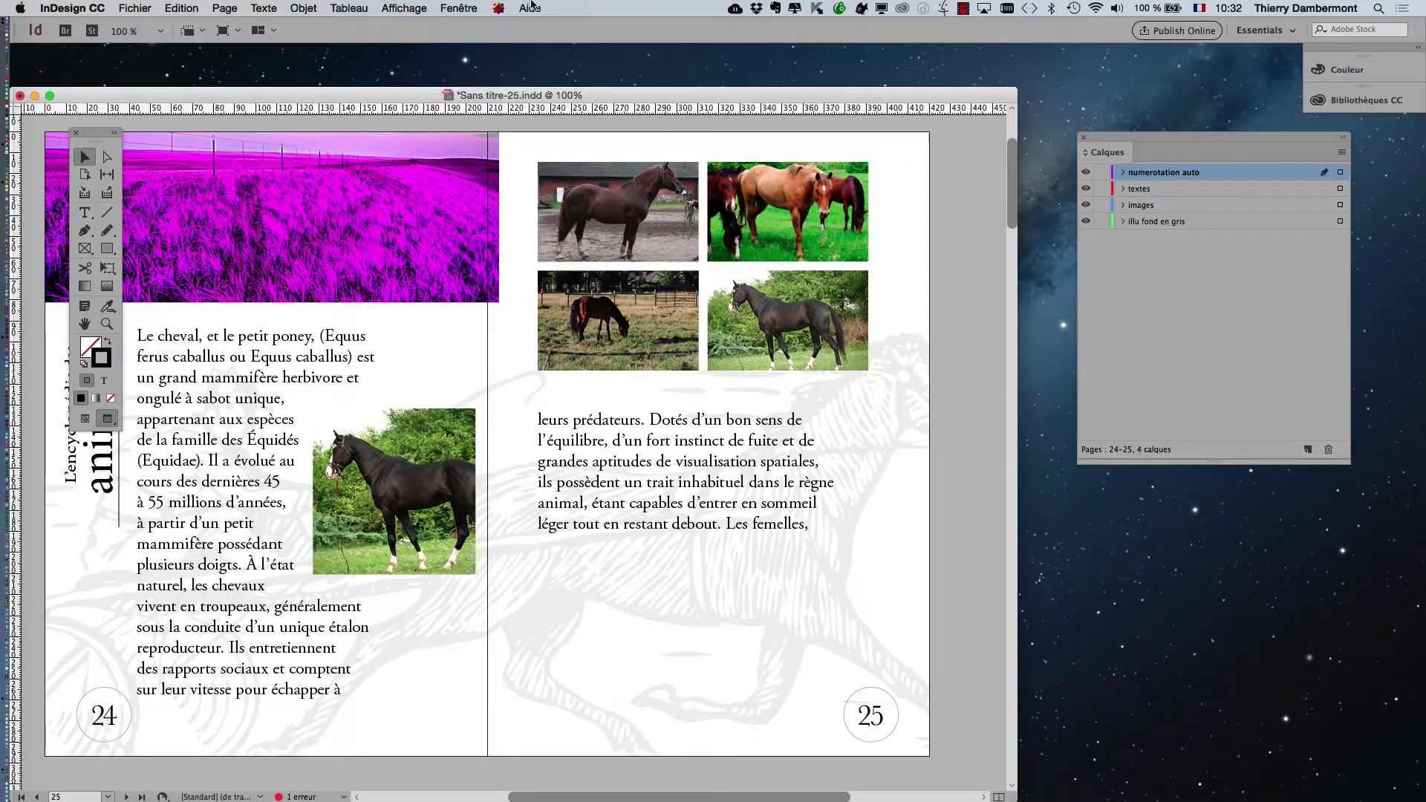
- Show the Pages panel, resize it to fit all the spreads and place it over page 25
{"action": "left_click", "coordinate": [458, 8]}
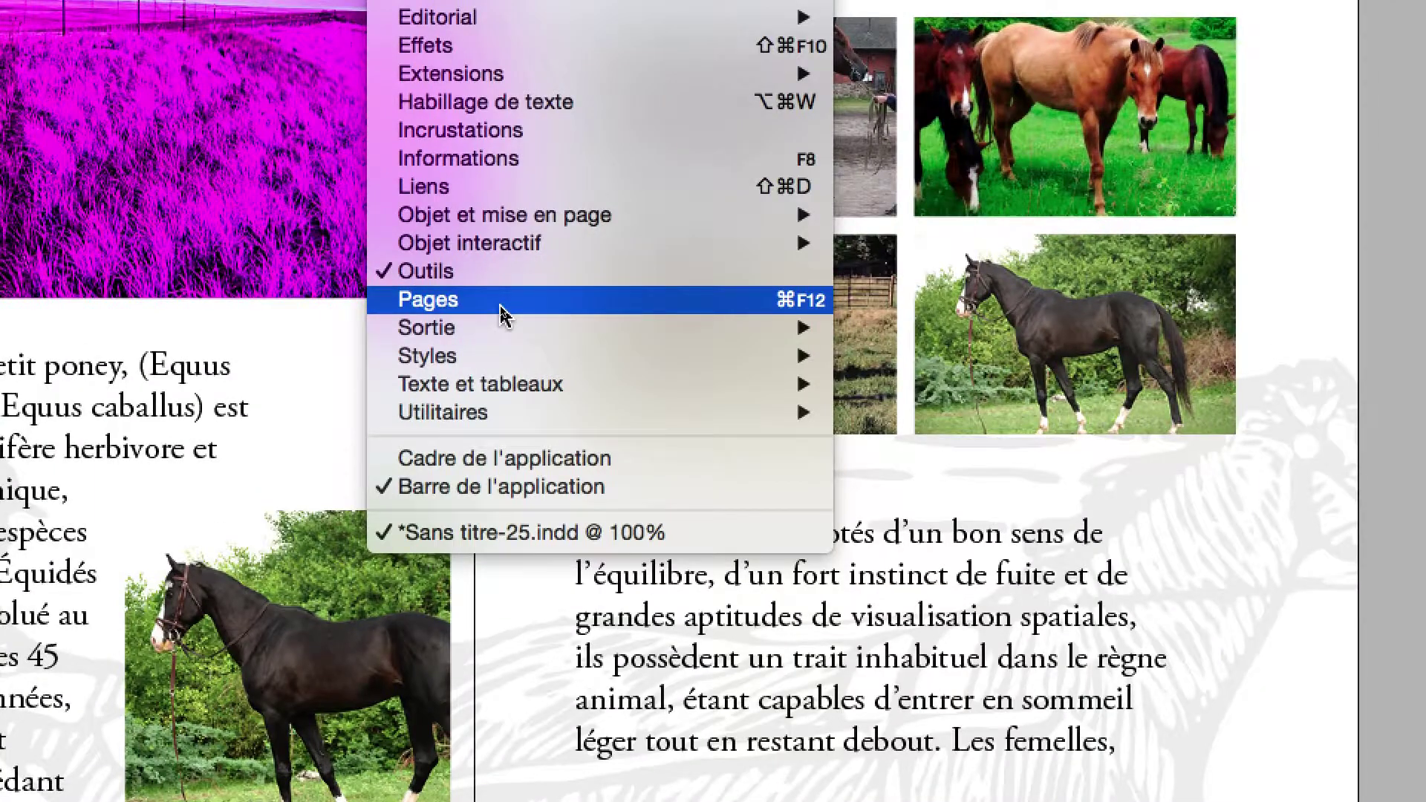
{"action": "left_click", "coordinate": [500, 303]}
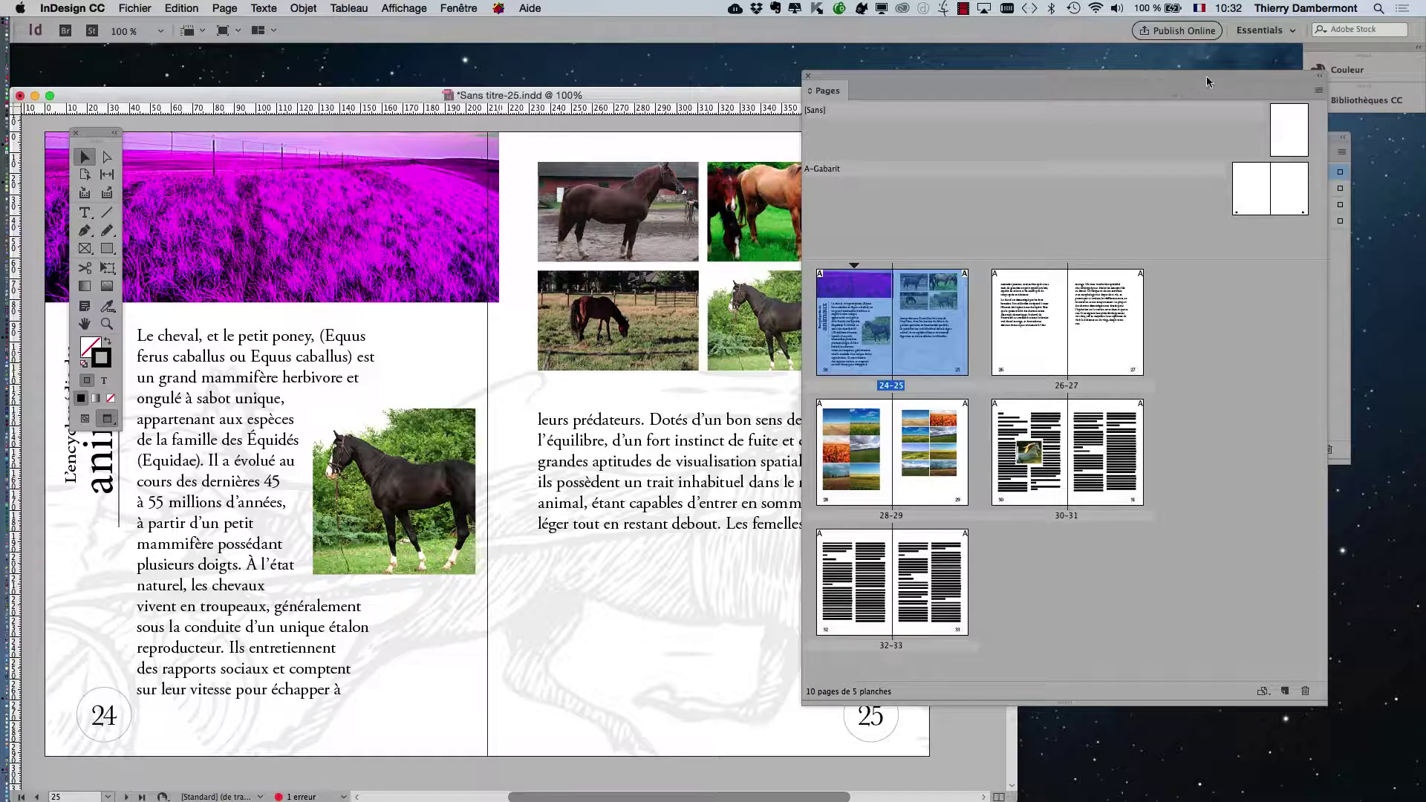
{"action": "left_click_drag", "start_coordinate": [1195, 73], "coordinate": [1107, 66]}
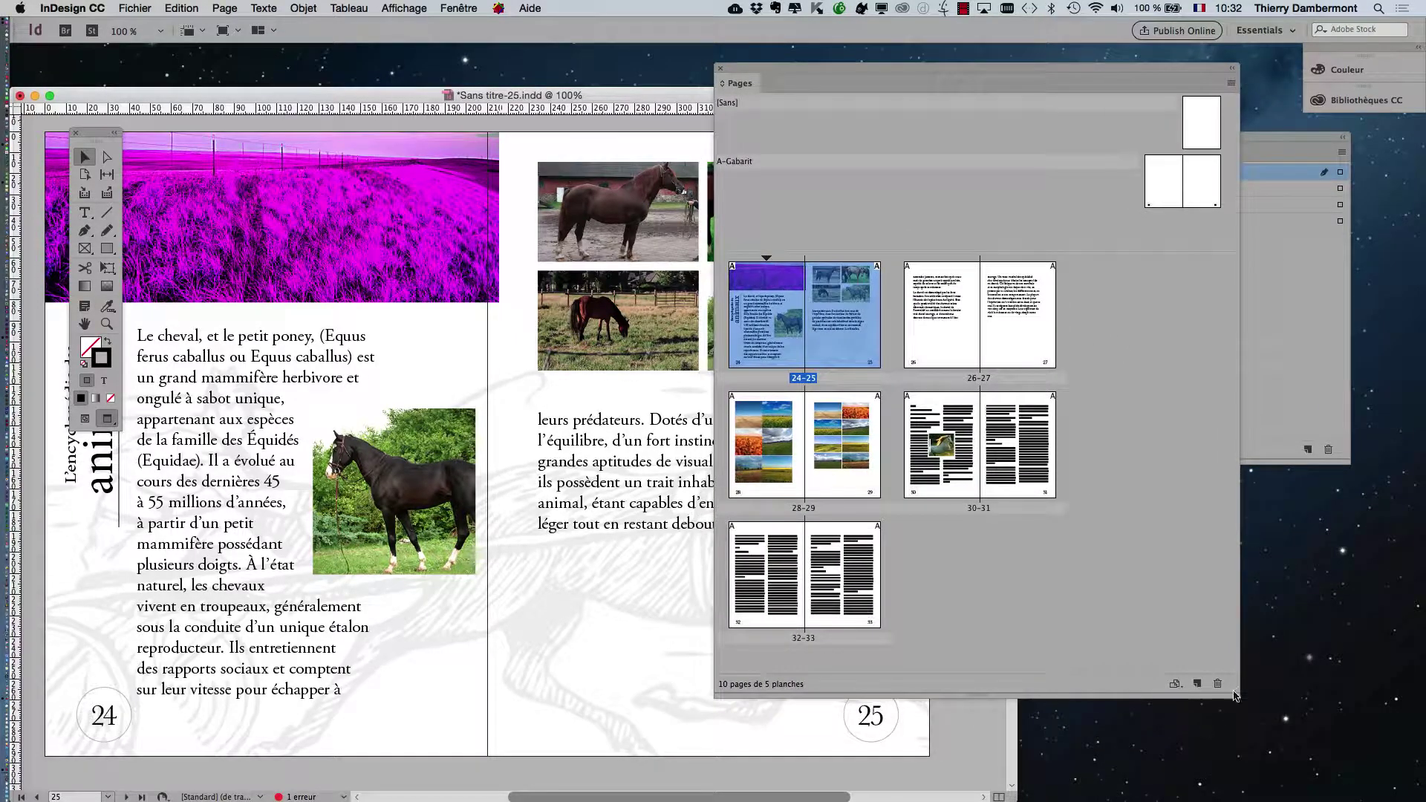
{"action": "left_click_drag", "start_coordinate": [1236, 697], "coordinate": [1207, 616]}
{"action": "left_click_drag", "start_coordinate": [769, 69], "coordinate": [205, 60]}
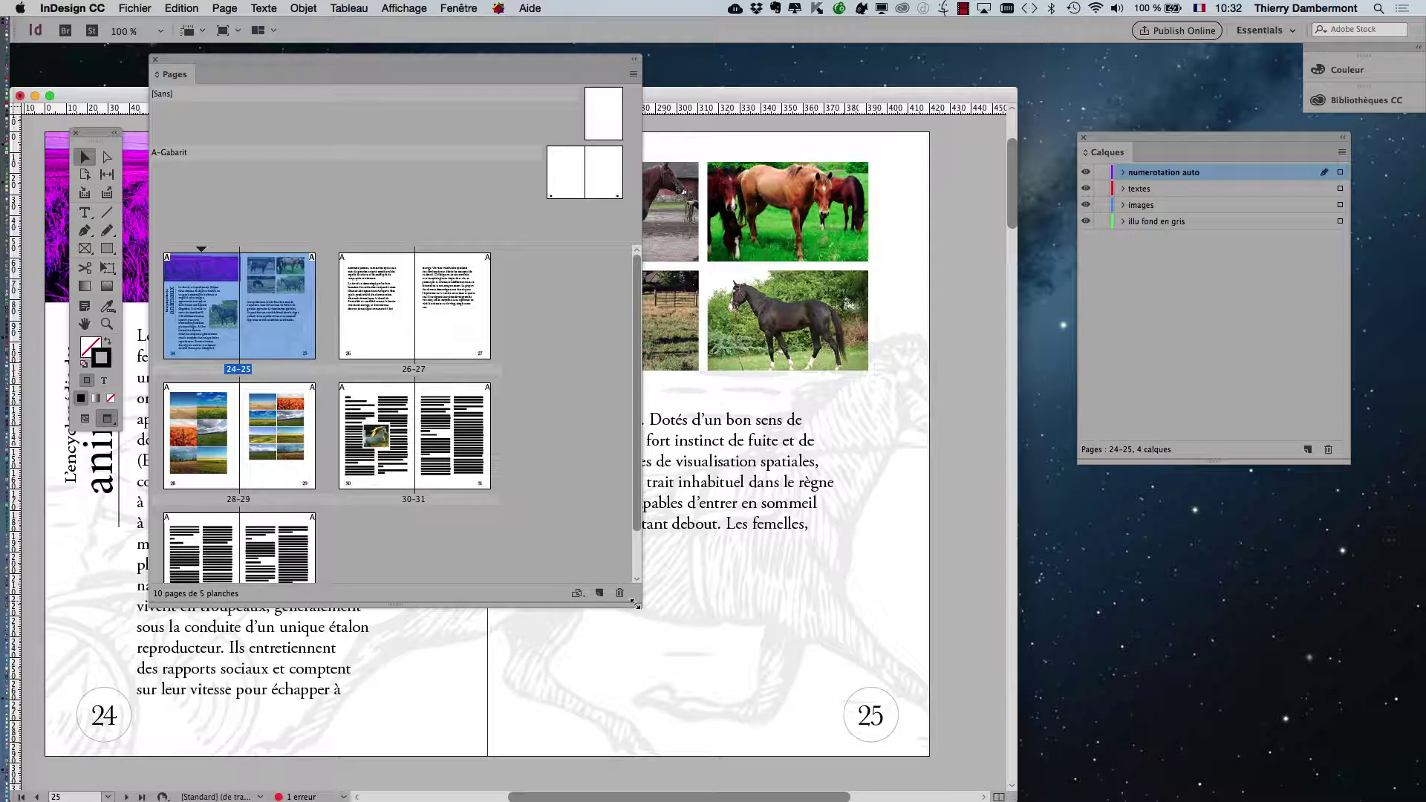
{"action": "left_click_drag", "start_coordinate": [637, 605], "coordinate": [584, 672]}
{"action": "left_click_drag", "start_coordinate": [363, 59], "coordinate": [1017, 70]}
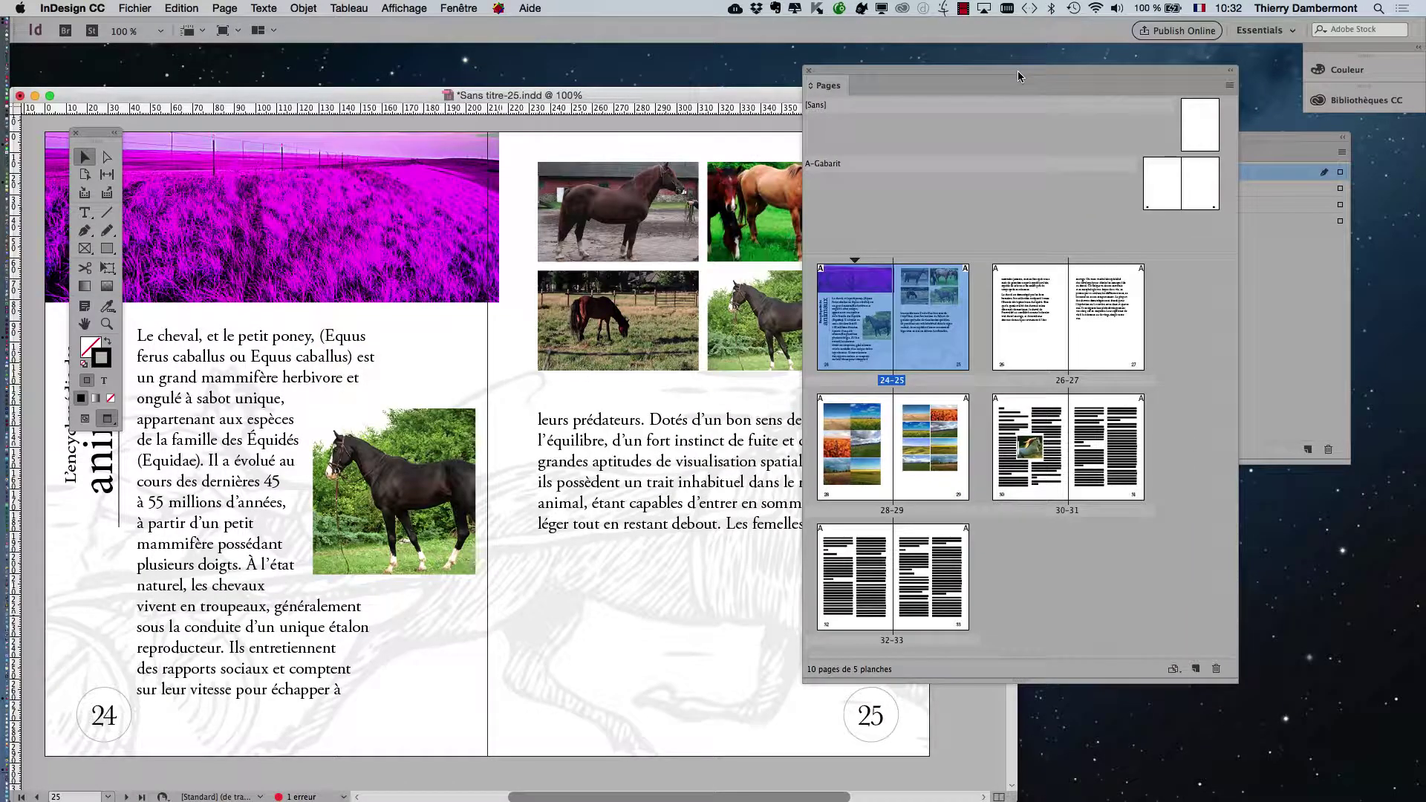
- Examine the Pages panel's choices for displaying pages horizontally, vertically or by layout variant
{"action": "left_click", "coordinate": [1229, 85]}
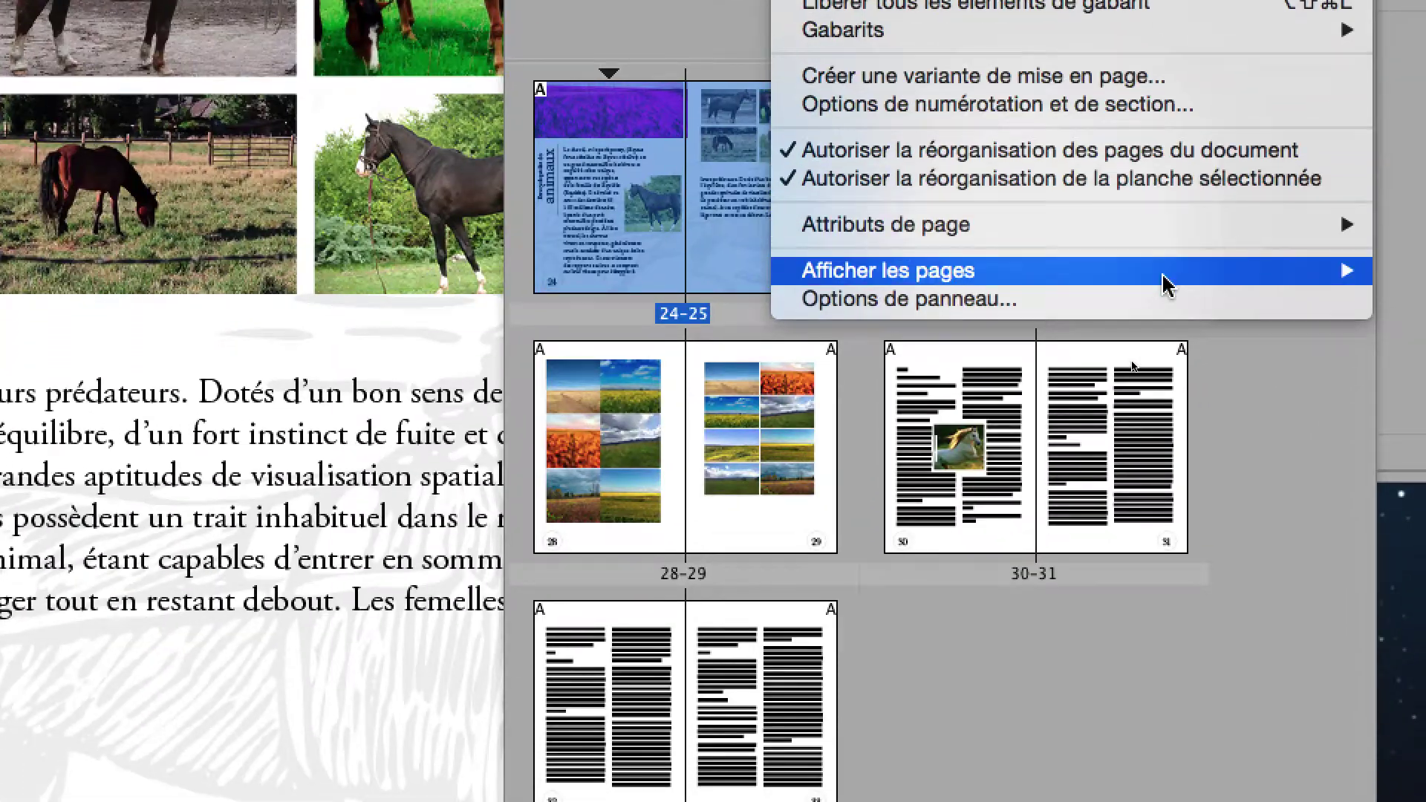
{"action": "mouse_move", "coordinate": [1063, 628]}
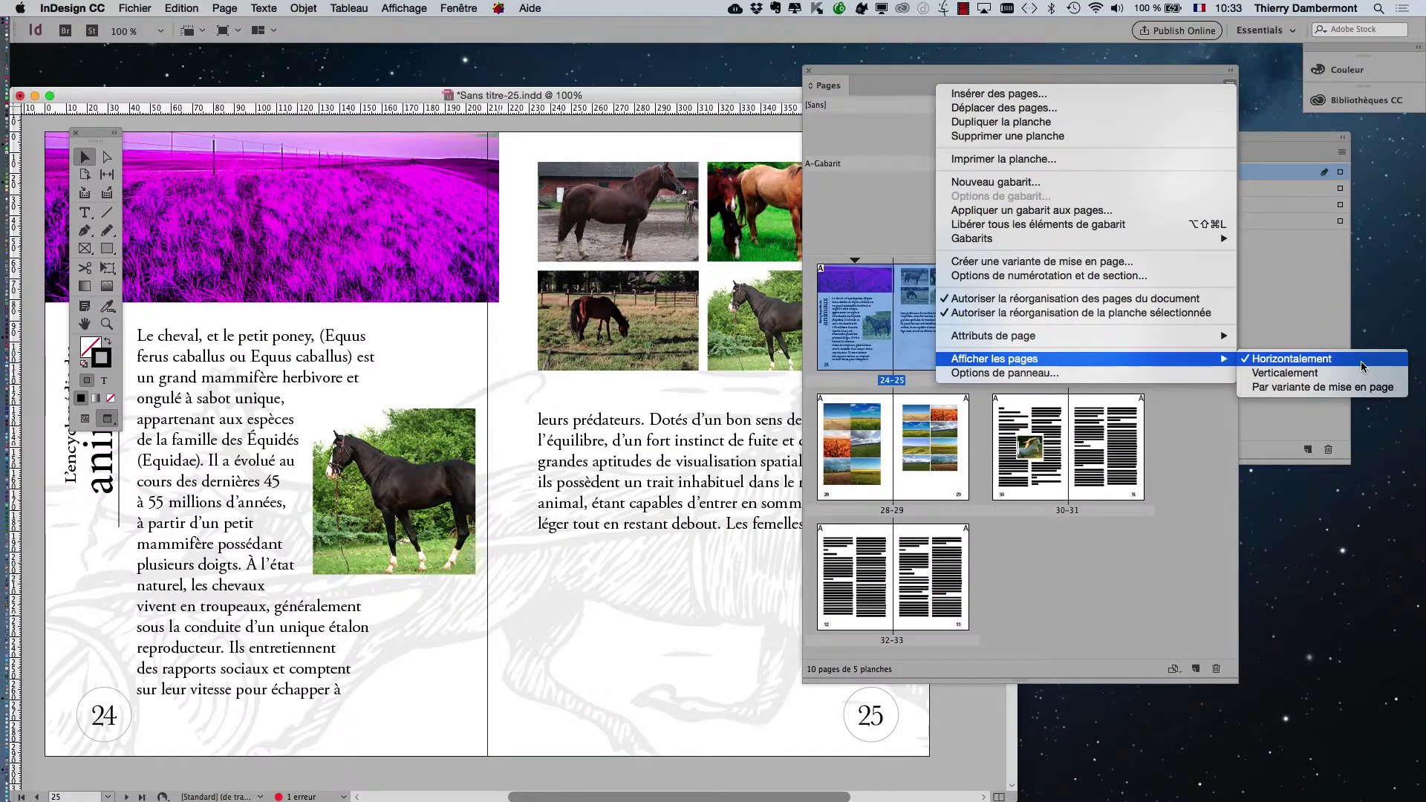
{"action": "left_click", "coordinate": [1026, 75]}
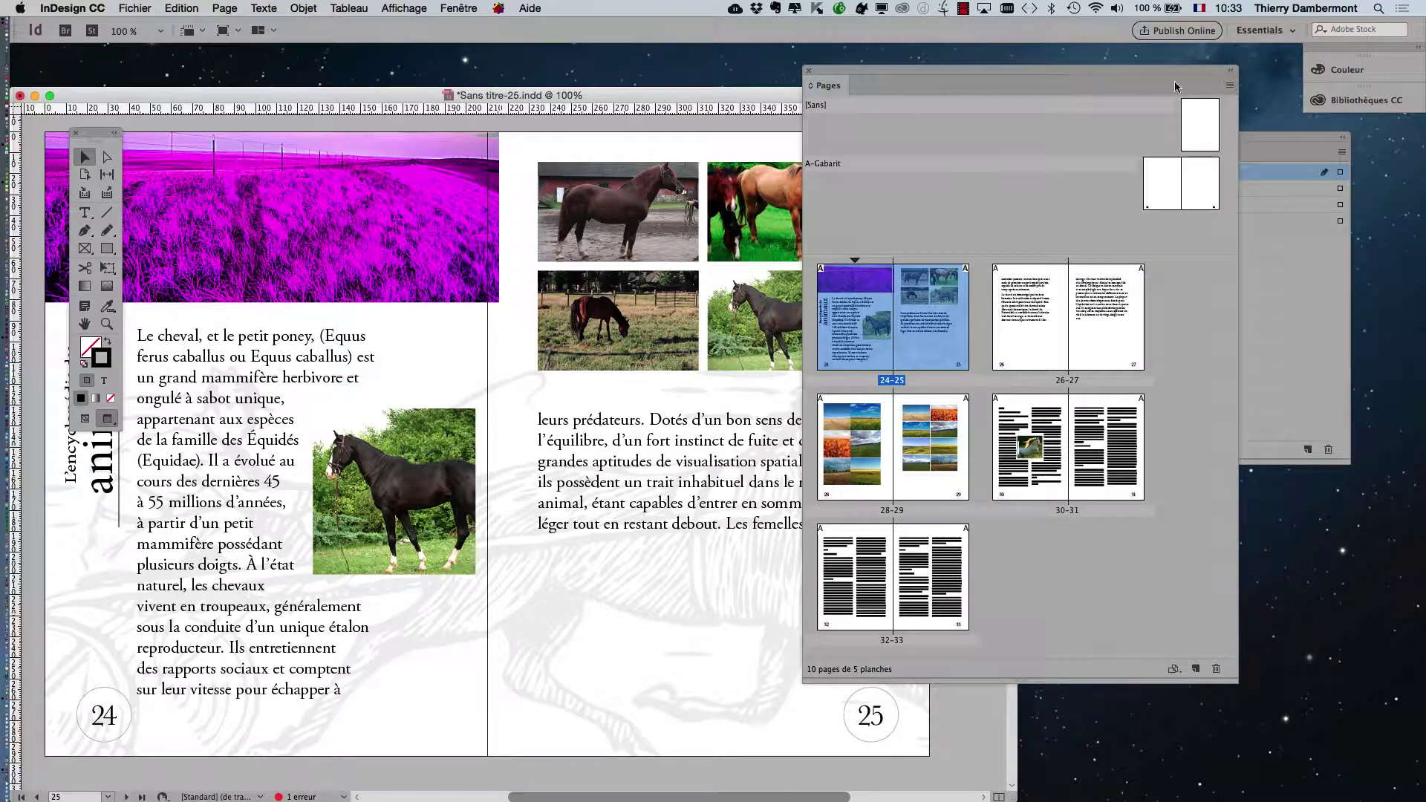
{"action": "left_click", "coordinate": [1227, 86]}
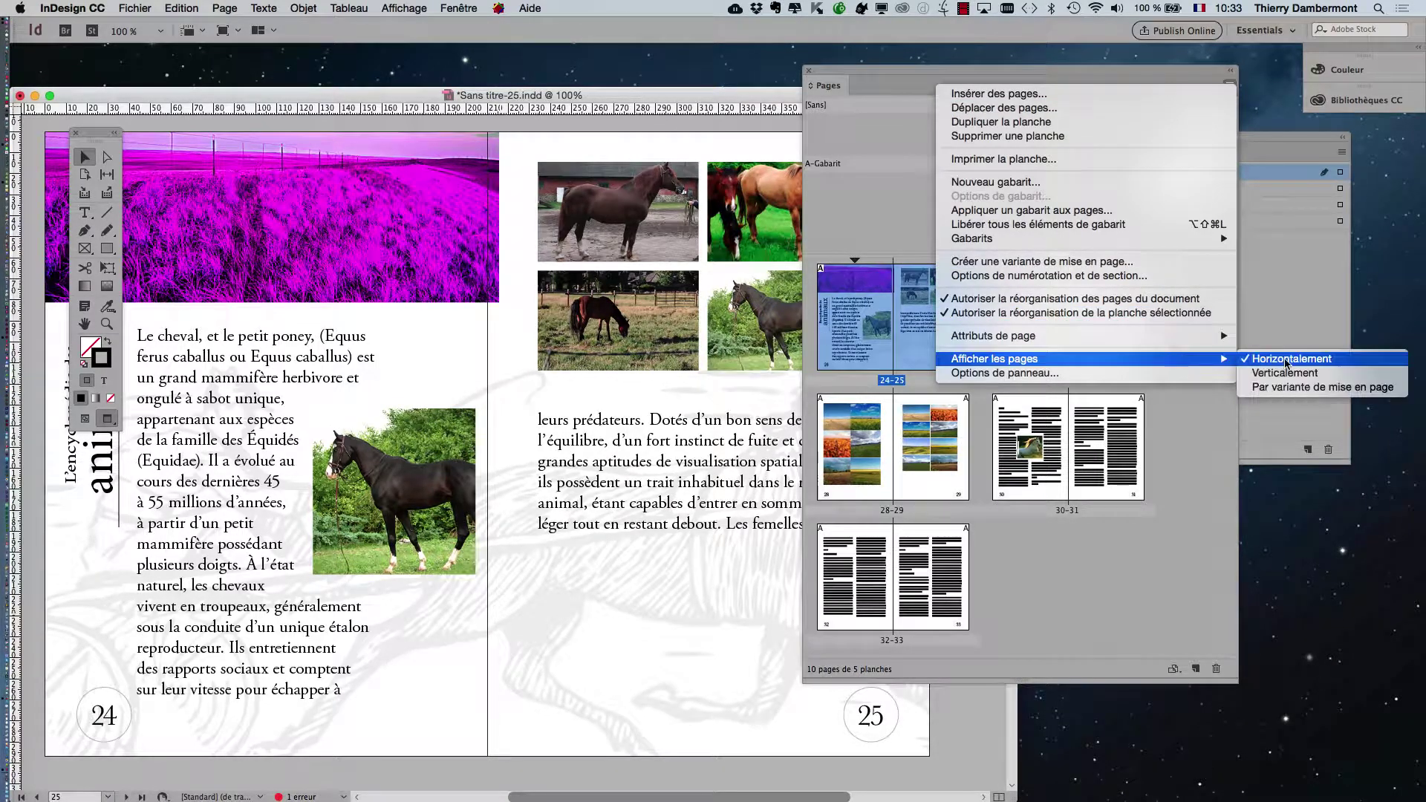
{"action": "left_click", "coordinate": [1066, 78]}
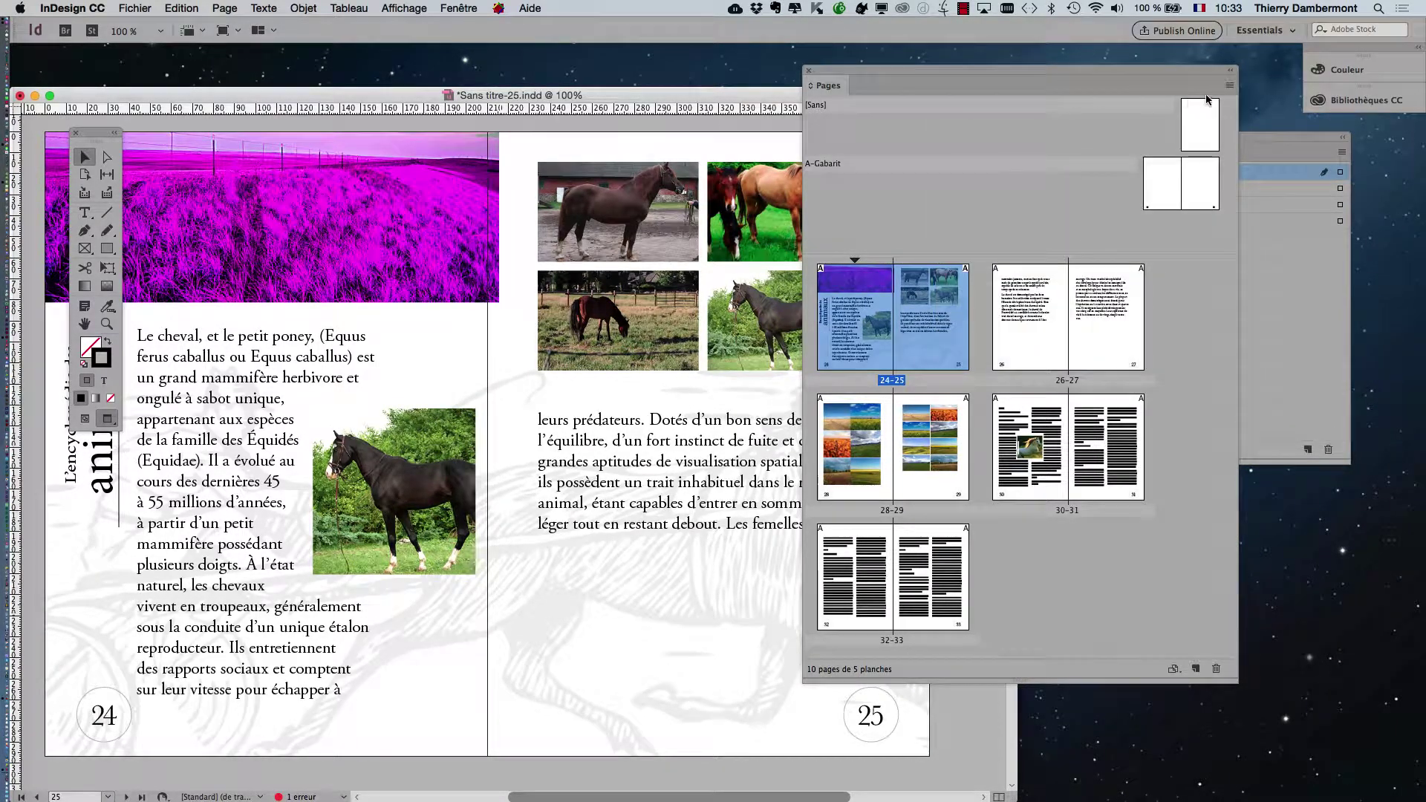
- Set the Pages panel options to Jumbo size for pages and Très grande for master pages
{"action": "left_click", "coordinate": [1230, 85]}
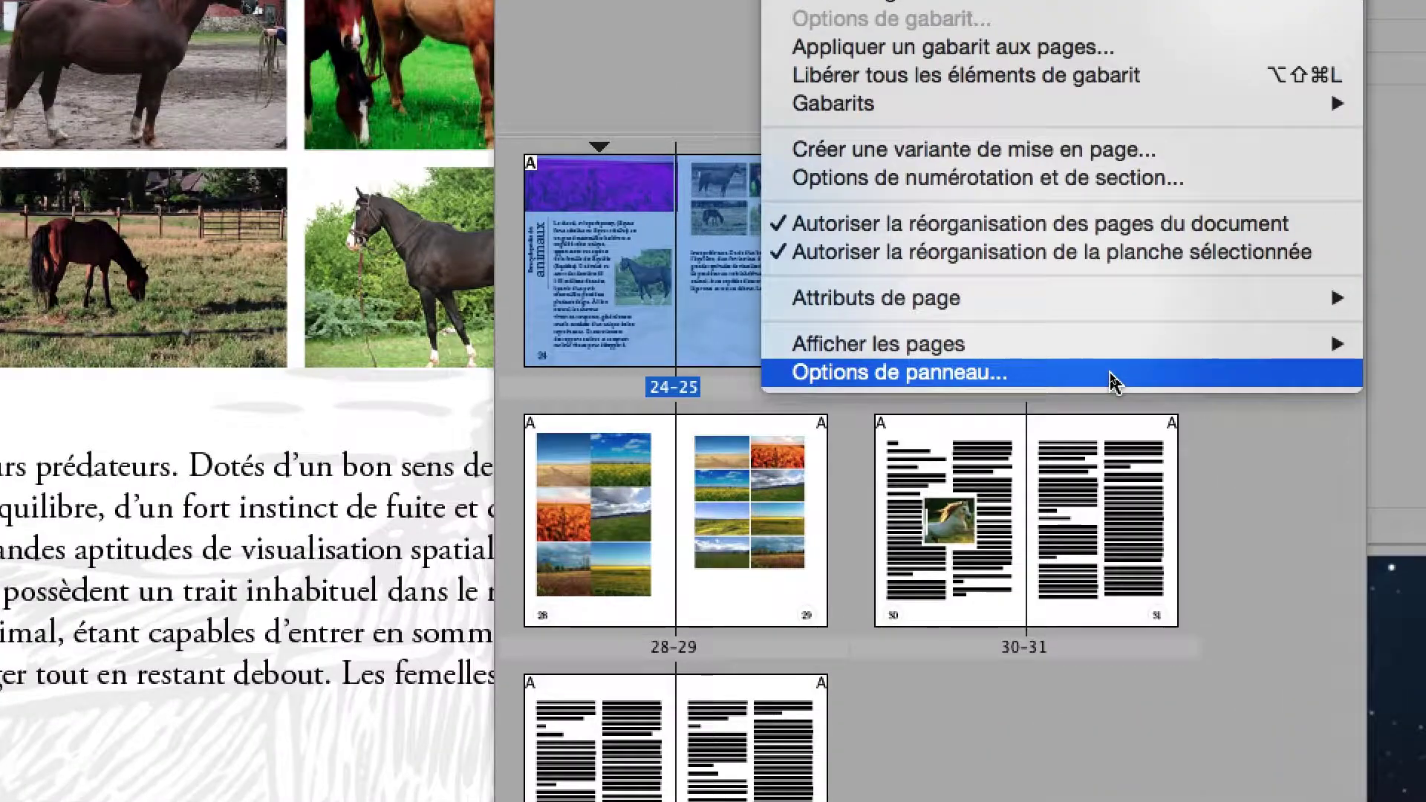
{"action": "left_click", "coordinate": [1114, 373]}
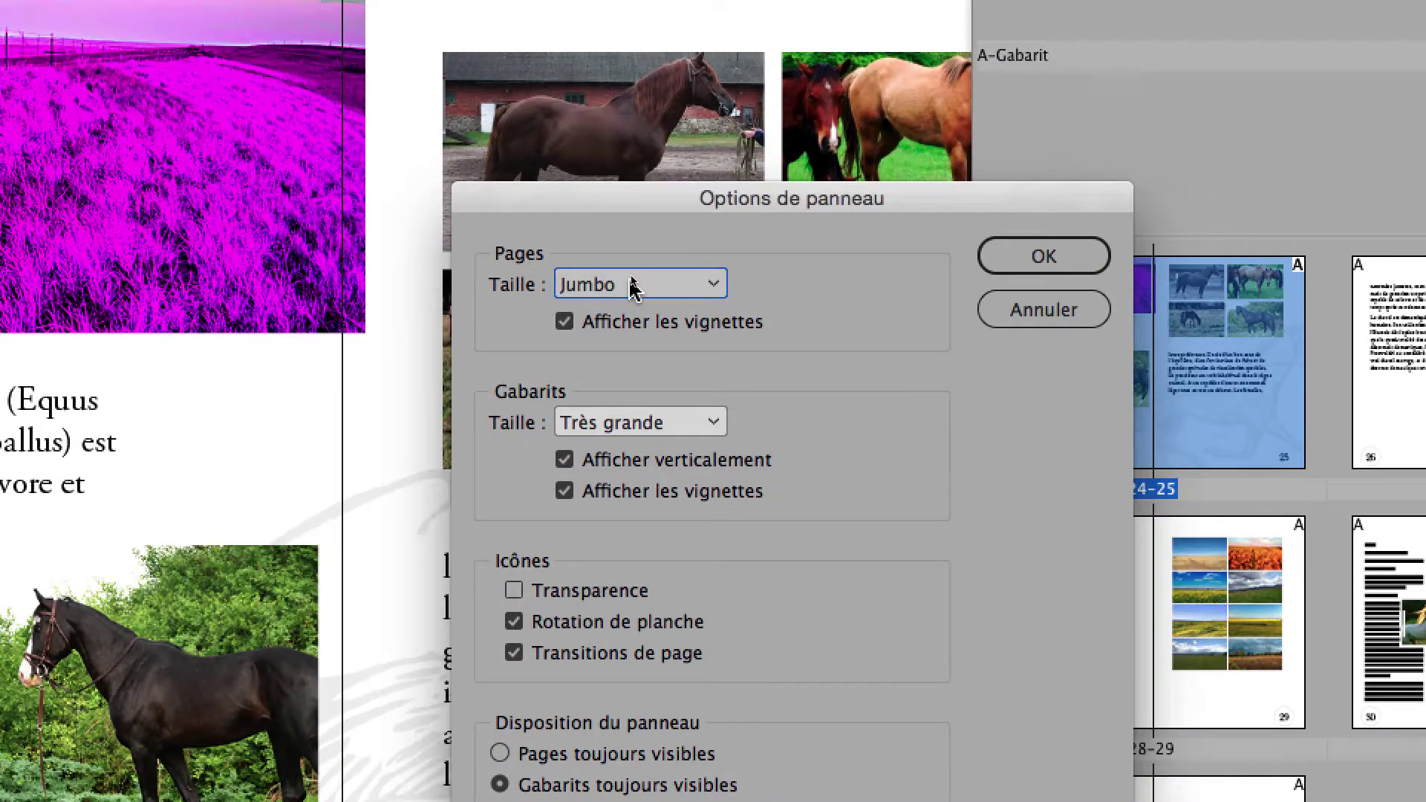
{"action": "left_click", "coordinate": [618, 284]}
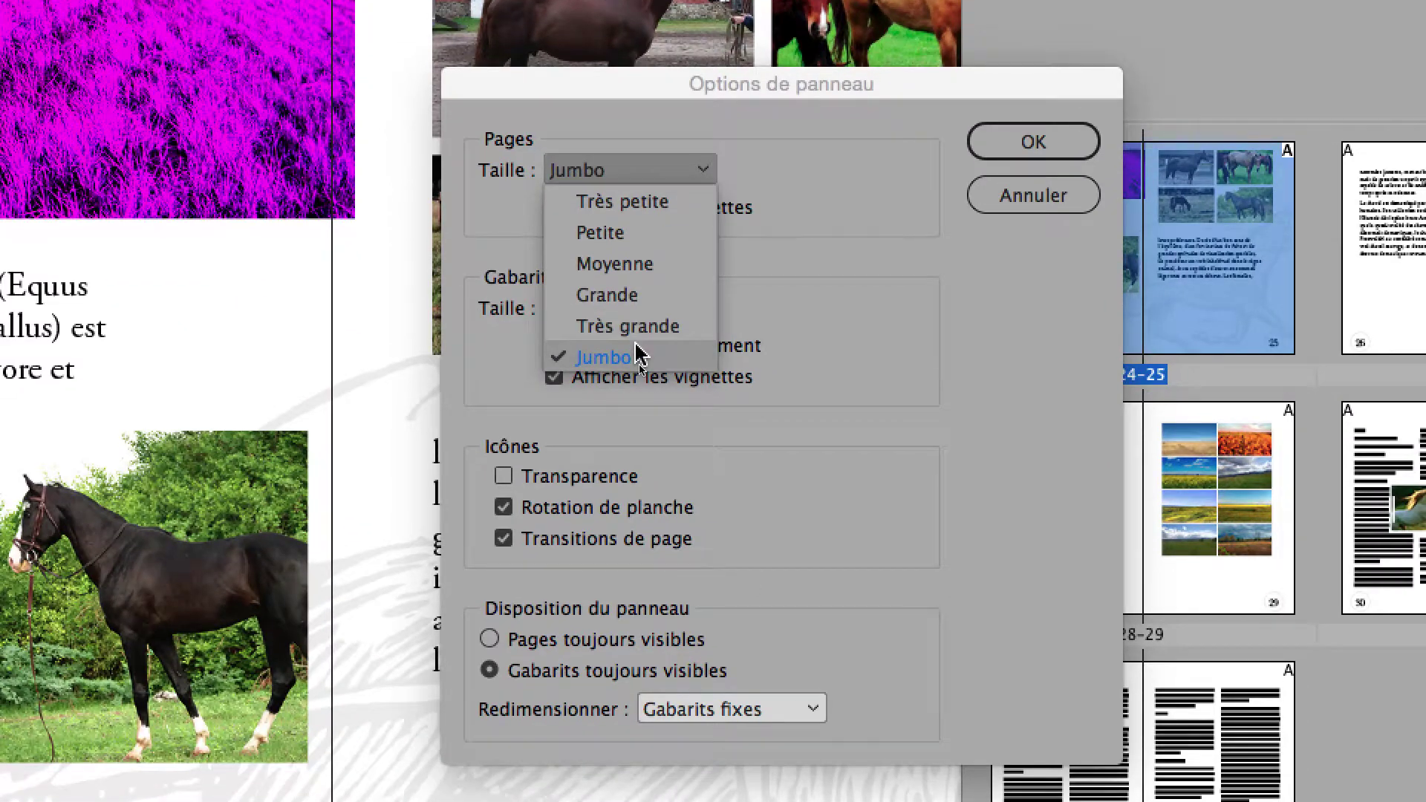
{"action": "left_click", "coordinate": [623, 360]}
{"action": "left_click", "coordinate": [630, 323]}
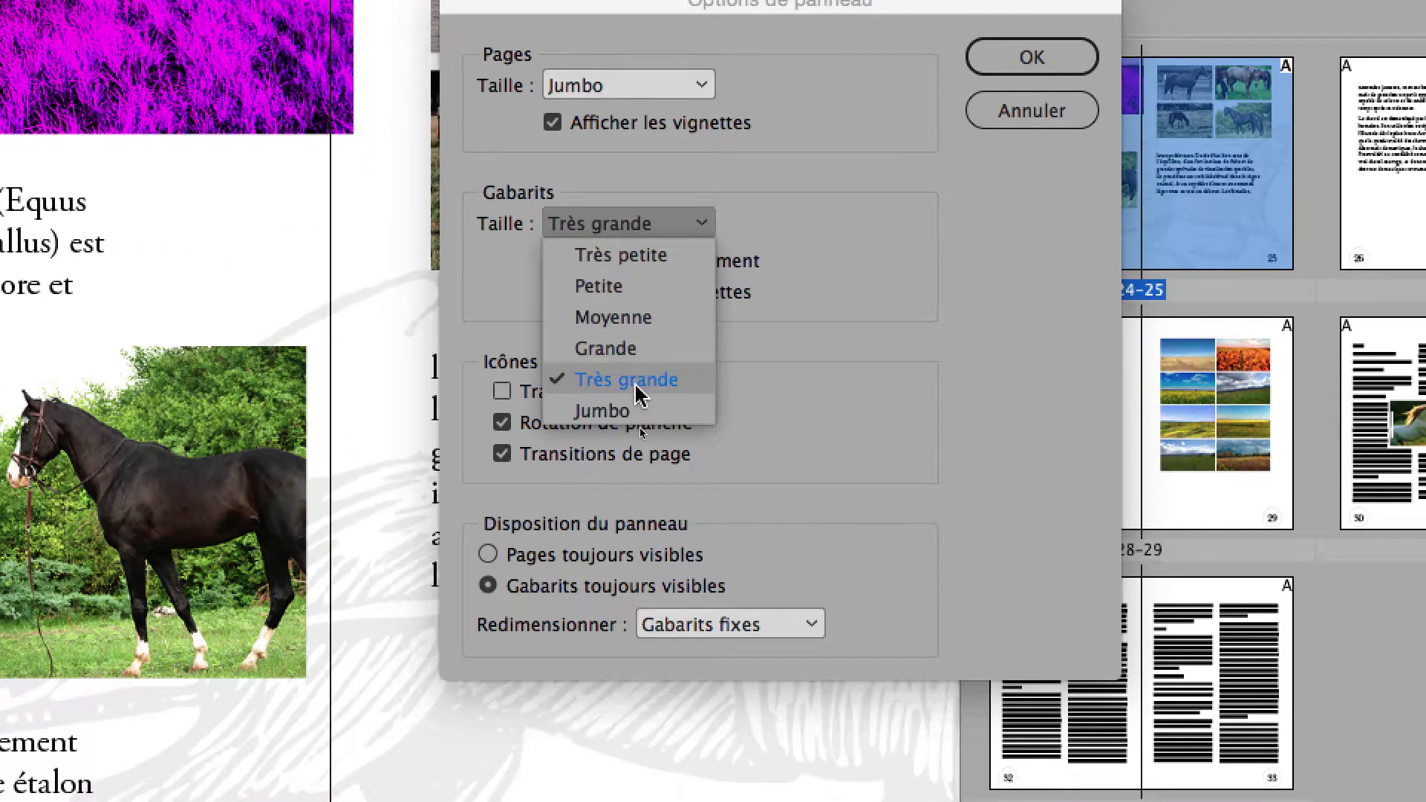
{"action": "left_click", "coordinate": [632, 485]}
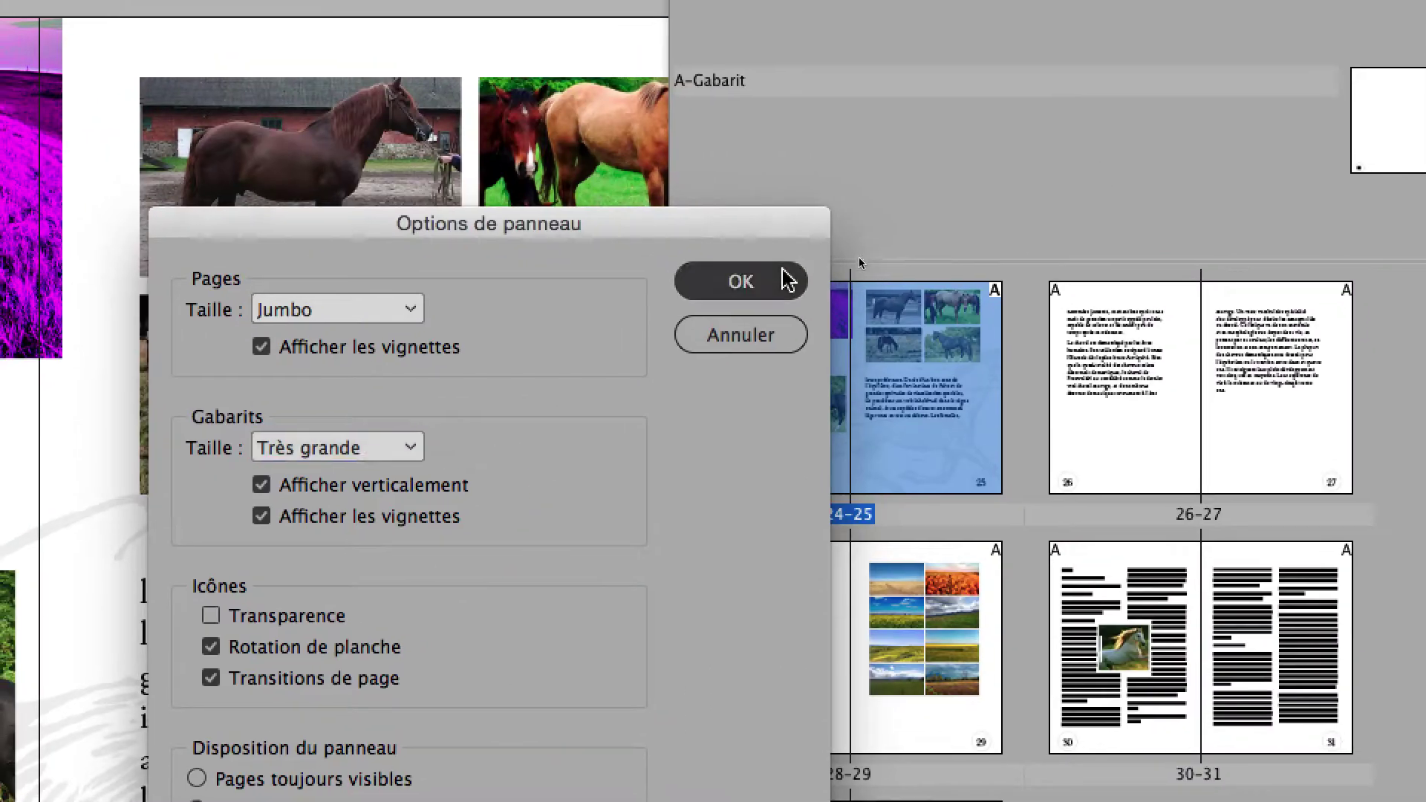
{"action": "left_click", "coordinate": [1049, 169]}
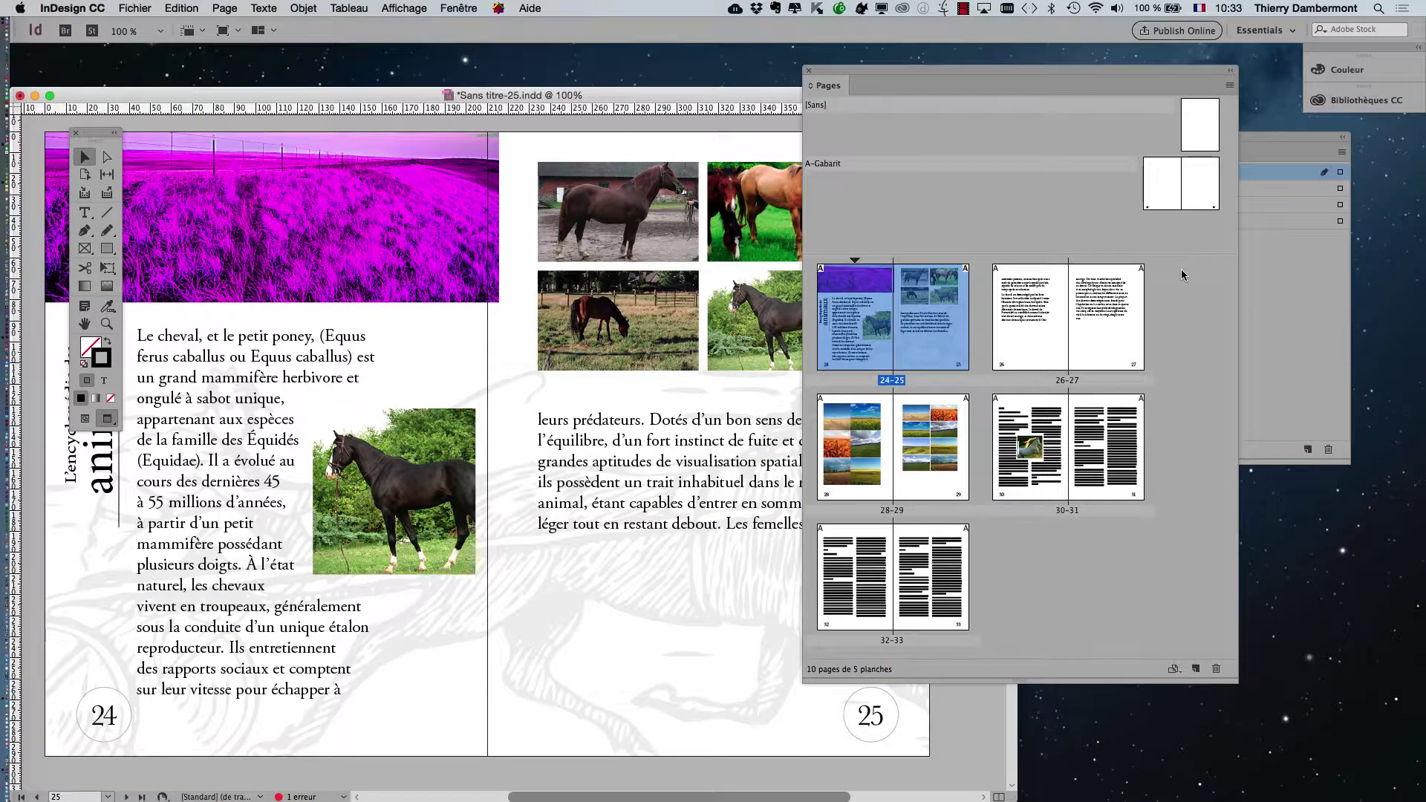
- Bring the Calques panel forward and arrange it beside the Pages panel so they no longer overlap
{"action": "left_click", "coordinate": [876, 28]}
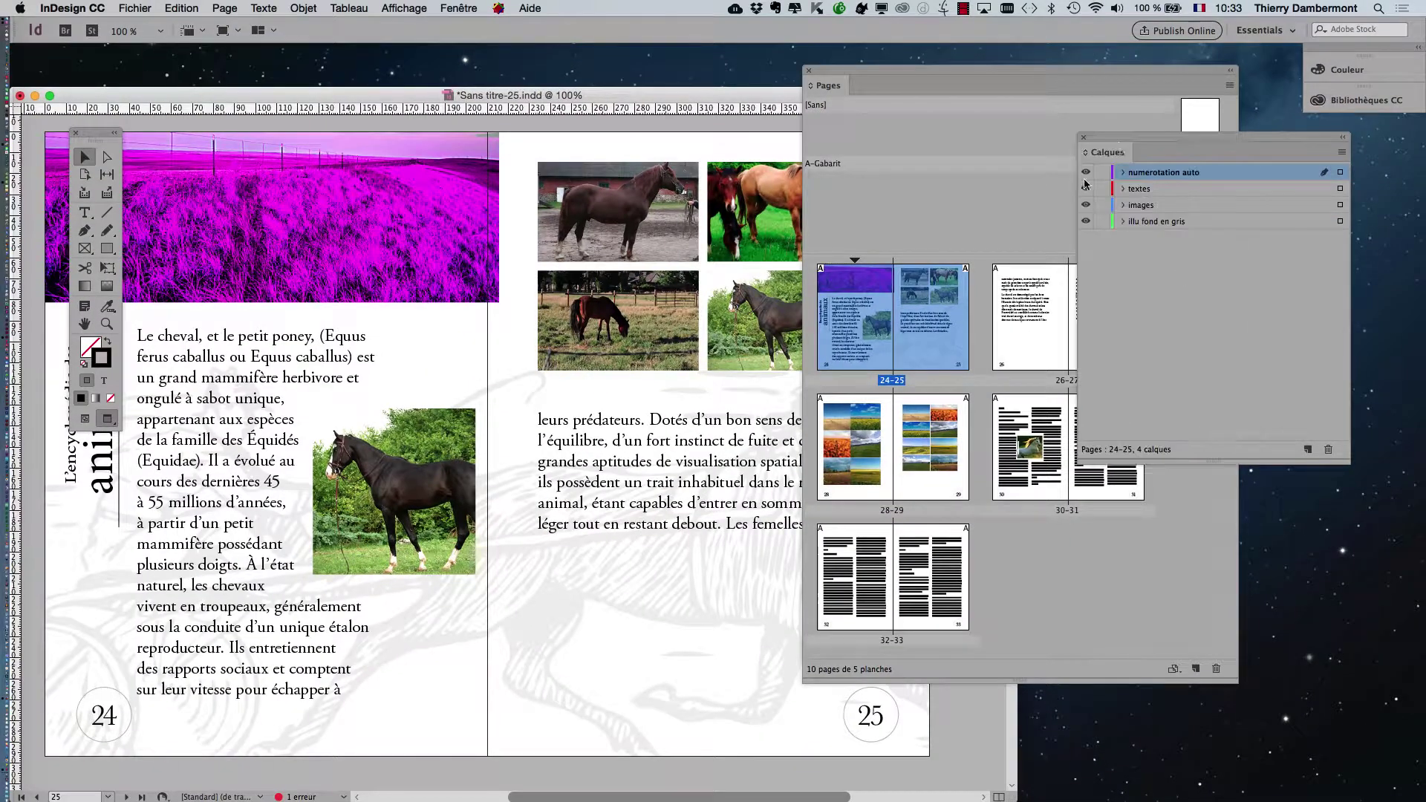
{"action": "left_click_drag", "start_coordinate": [1118, 143], "coordinate": [1302, 217]}
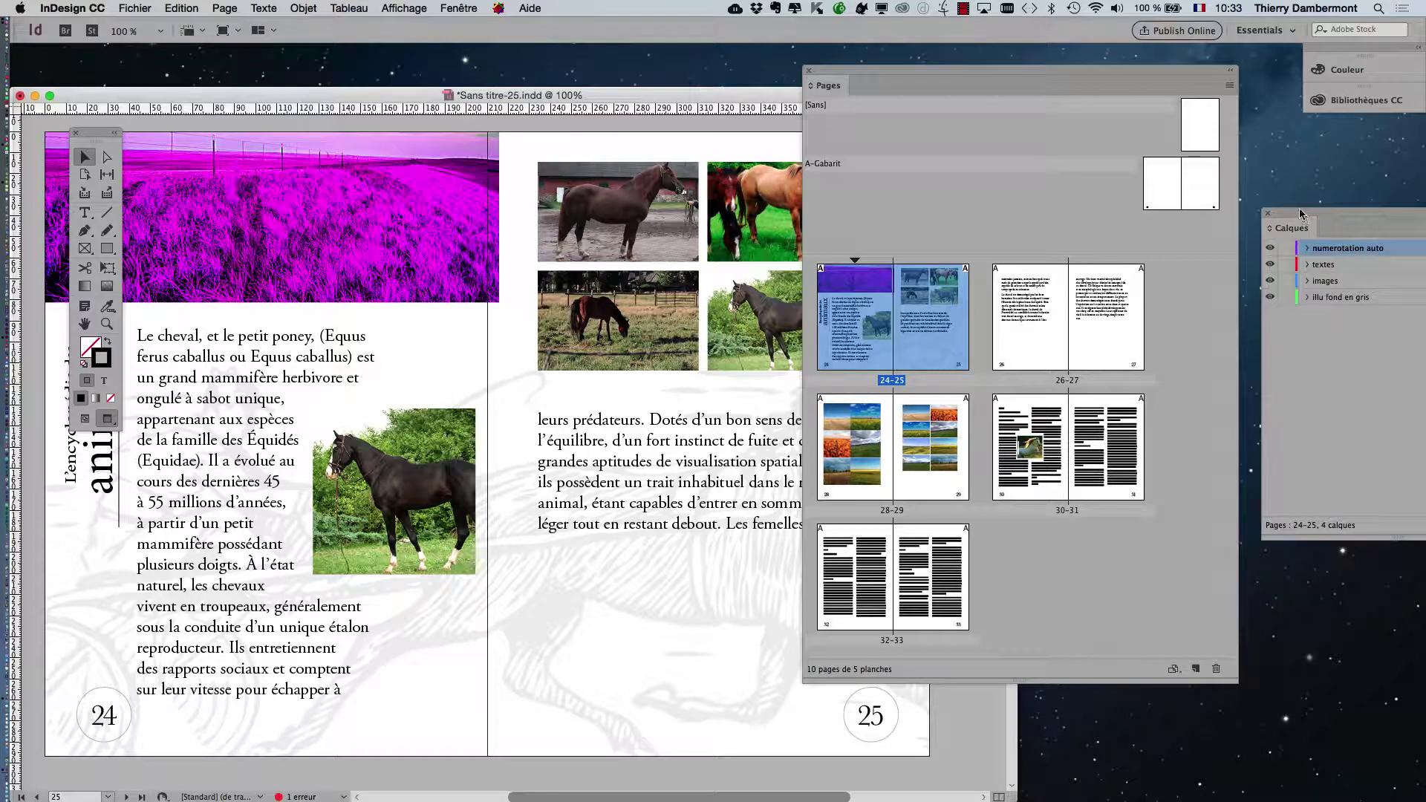
{"action": "left_click_drag", "start_coordinate": [956, 69], "coordinate": [938, 65]}
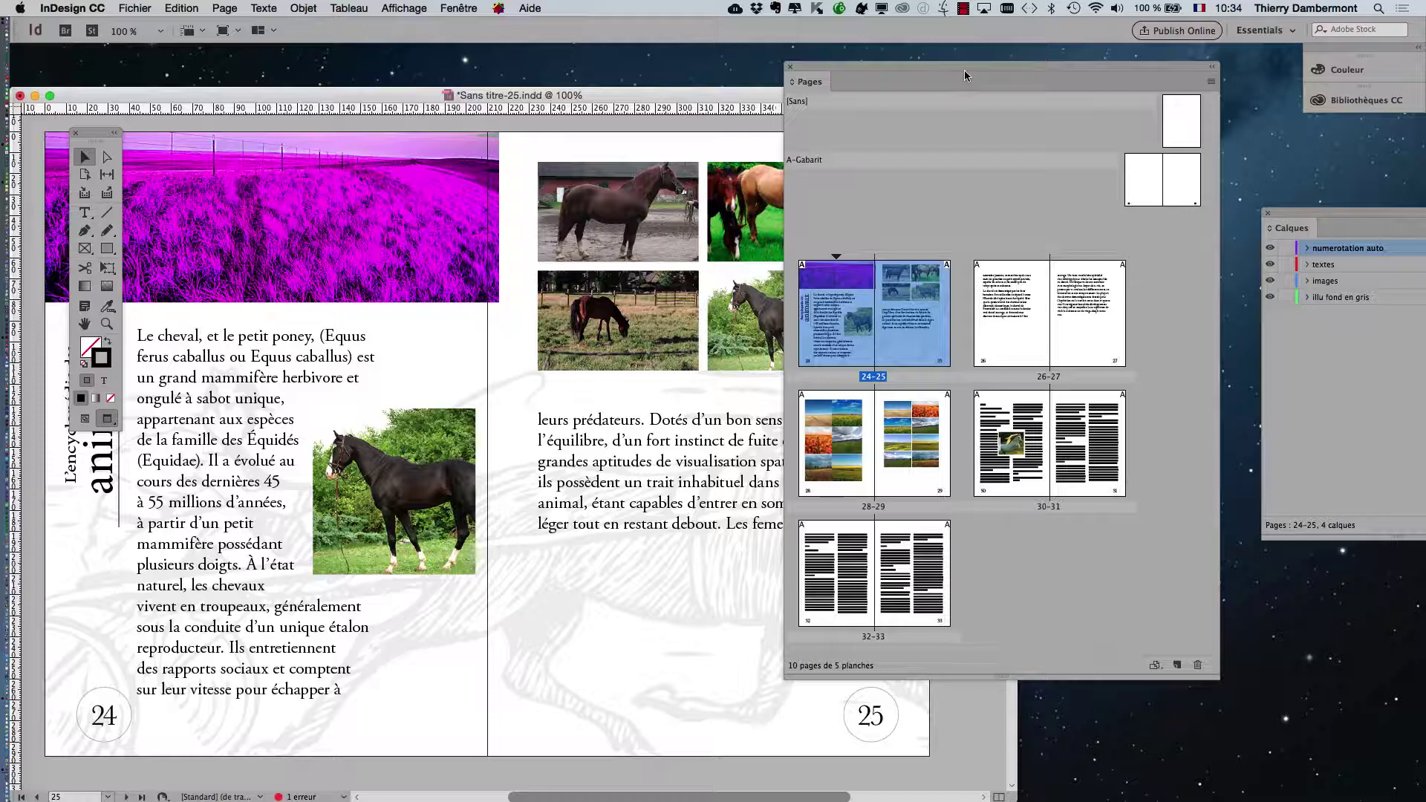
- Rearrange the floating Pages and Calques panels so that both are fully accessible without covering each other
{"action": "left_click_drag", "start_coordinate": [965, 69], "coordinate": [1093, 73]}
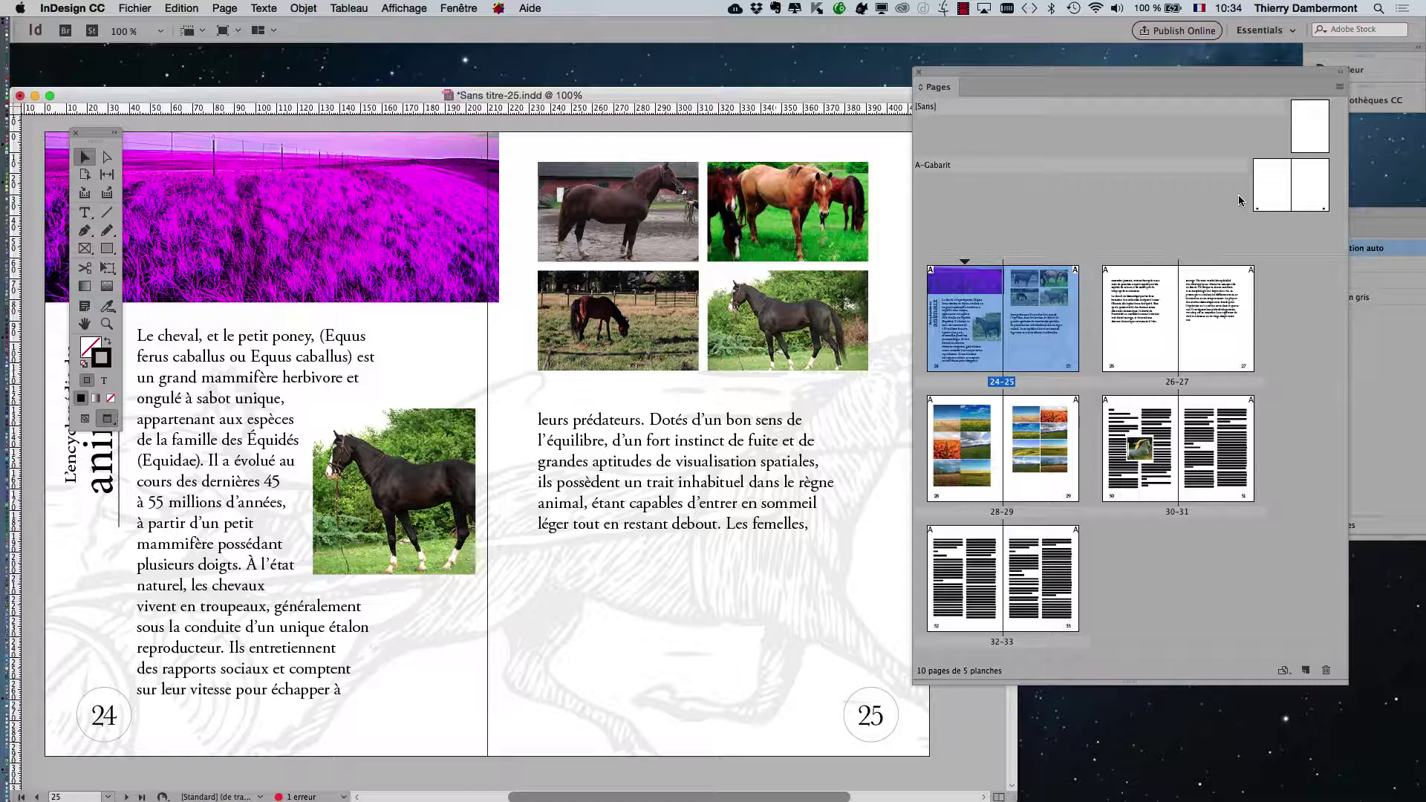
{"action": "left_click_drag", "start_coordinate": [1218, 83], "coordinate": [1129, 210]}
{"action": "left_click_drag", "start_coordinate": [903, 203], "coordinate": [1035, 535]}
{"action": "left_click_drag", "start_coordinate": [1298, 209], "coordinate": [958, 141]}
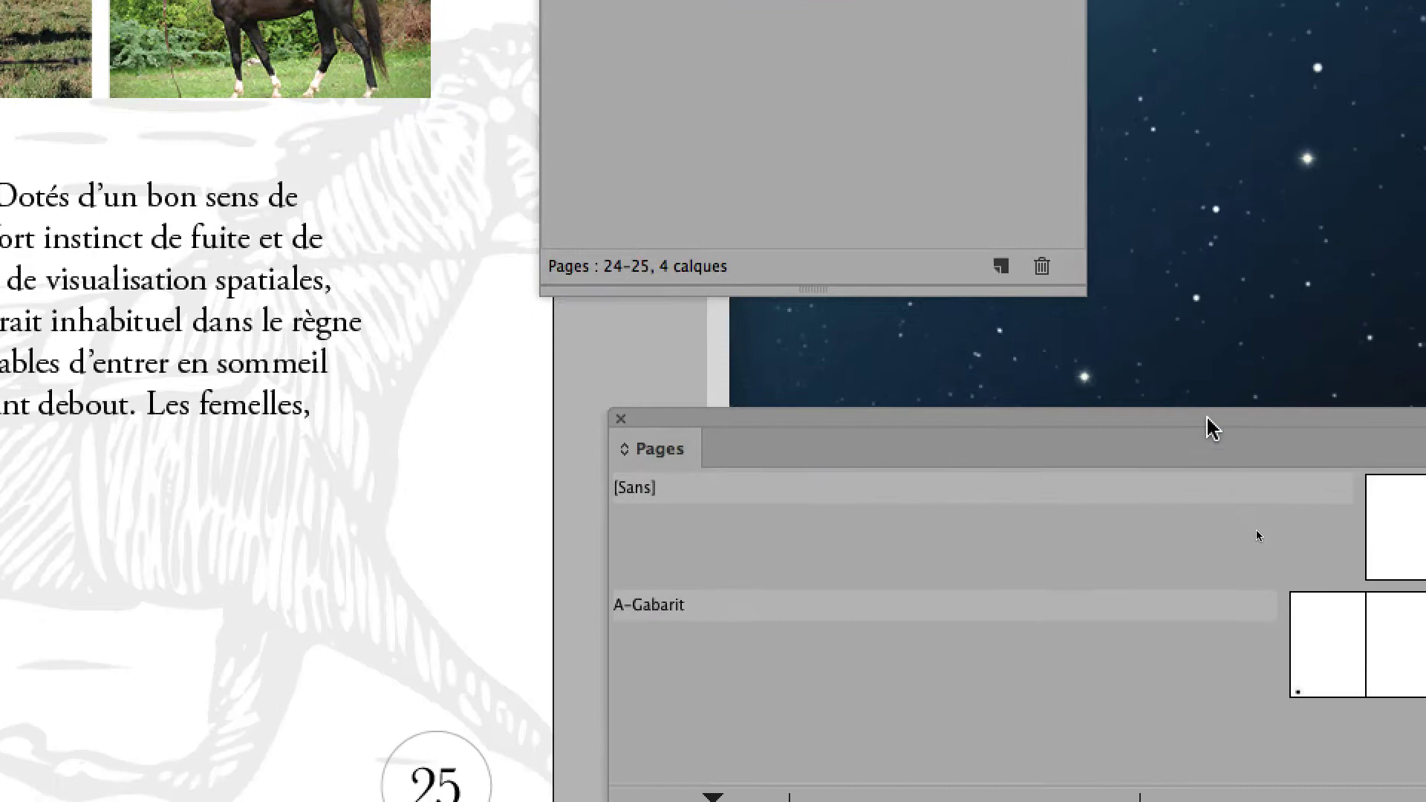
{"action": "left_click_drag", "start_coordinate": [1213, 429], "coordinate": [943, 246]}
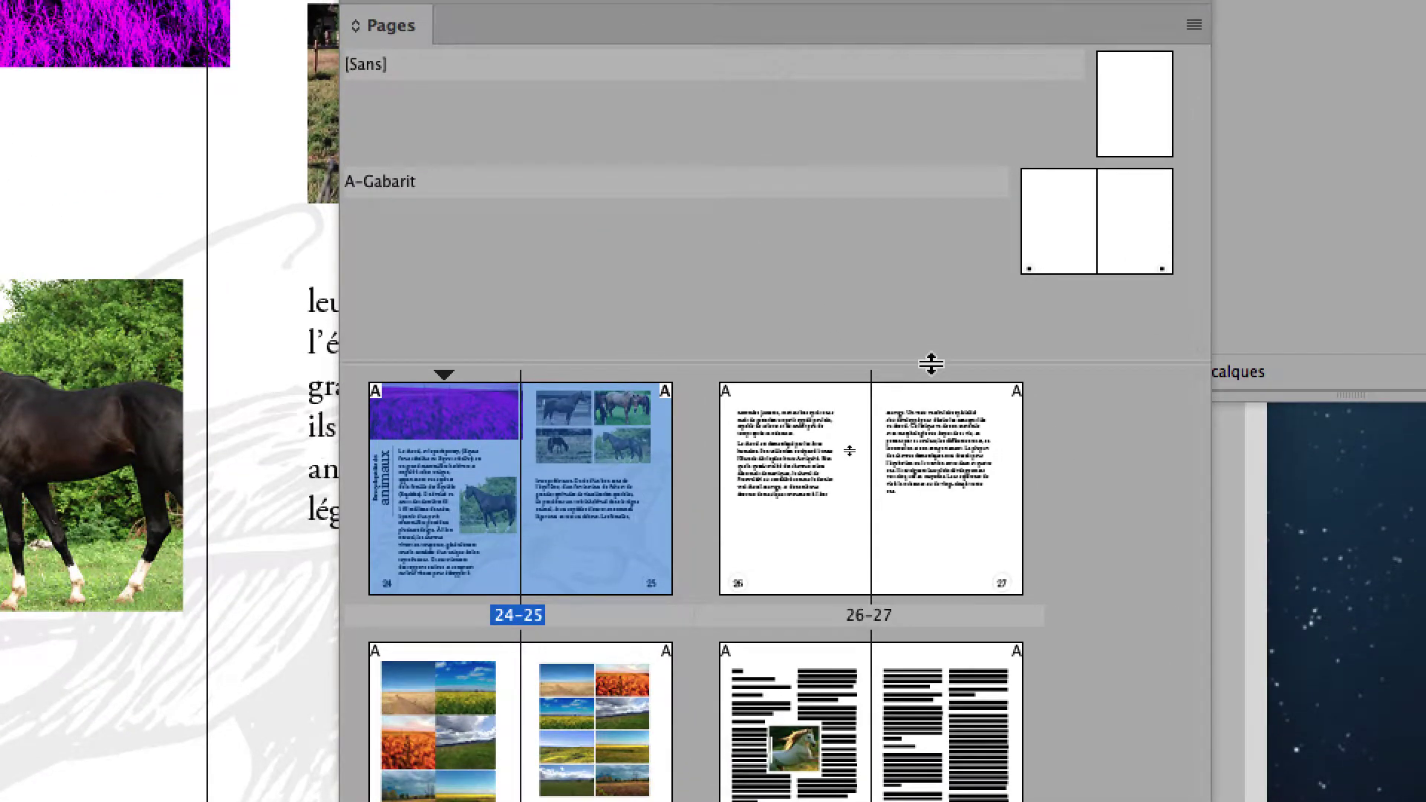
- Enlarge the master area of the Pages panel to leave free room beneath A-Gabarit
{"action": "left_click_drag", "start_coordinate": [931, 363], "coordinate": [904, 255]}
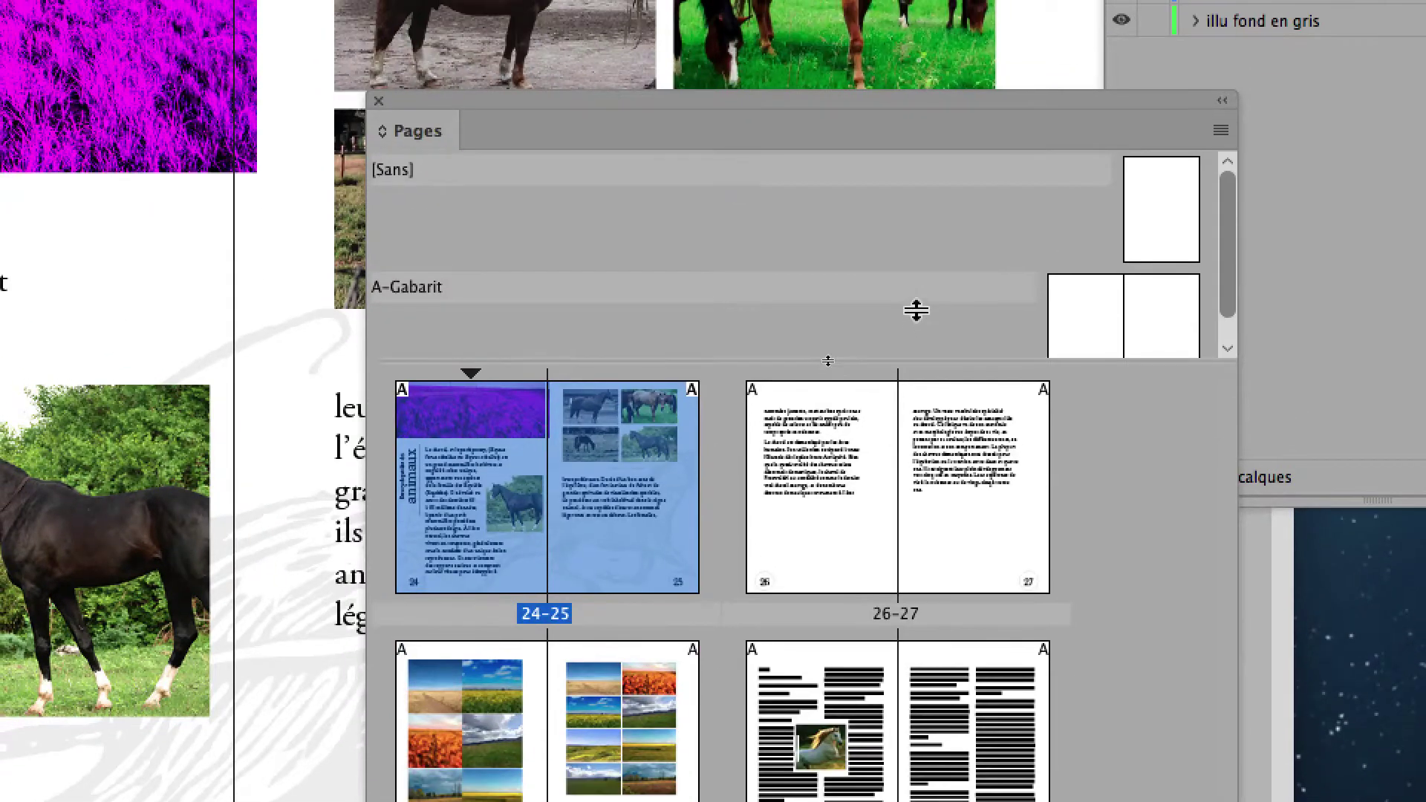
{"action": "left_click_drag", "start_coordinate": [915, 310], "coordinate": [897, 632]}
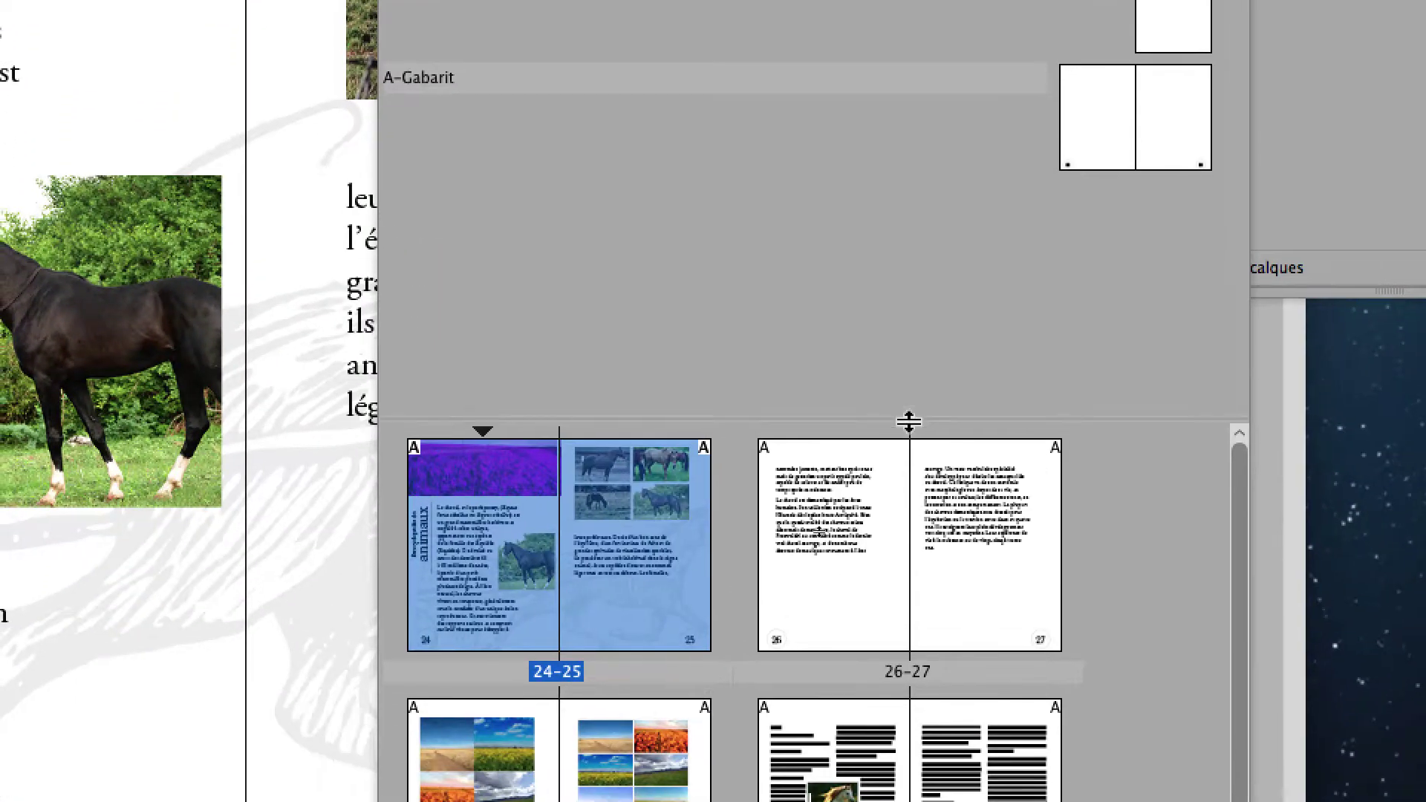
{"action": "mouse_move", "coordinate": [908, 422]}
{"action": "left_mouse_down"}
{"action": "mouse_move", "coordinate": [916, 296]}
{"action": "mouse_move", "coordinate": [917, 398]}
{"action": "left_mouse_up"}
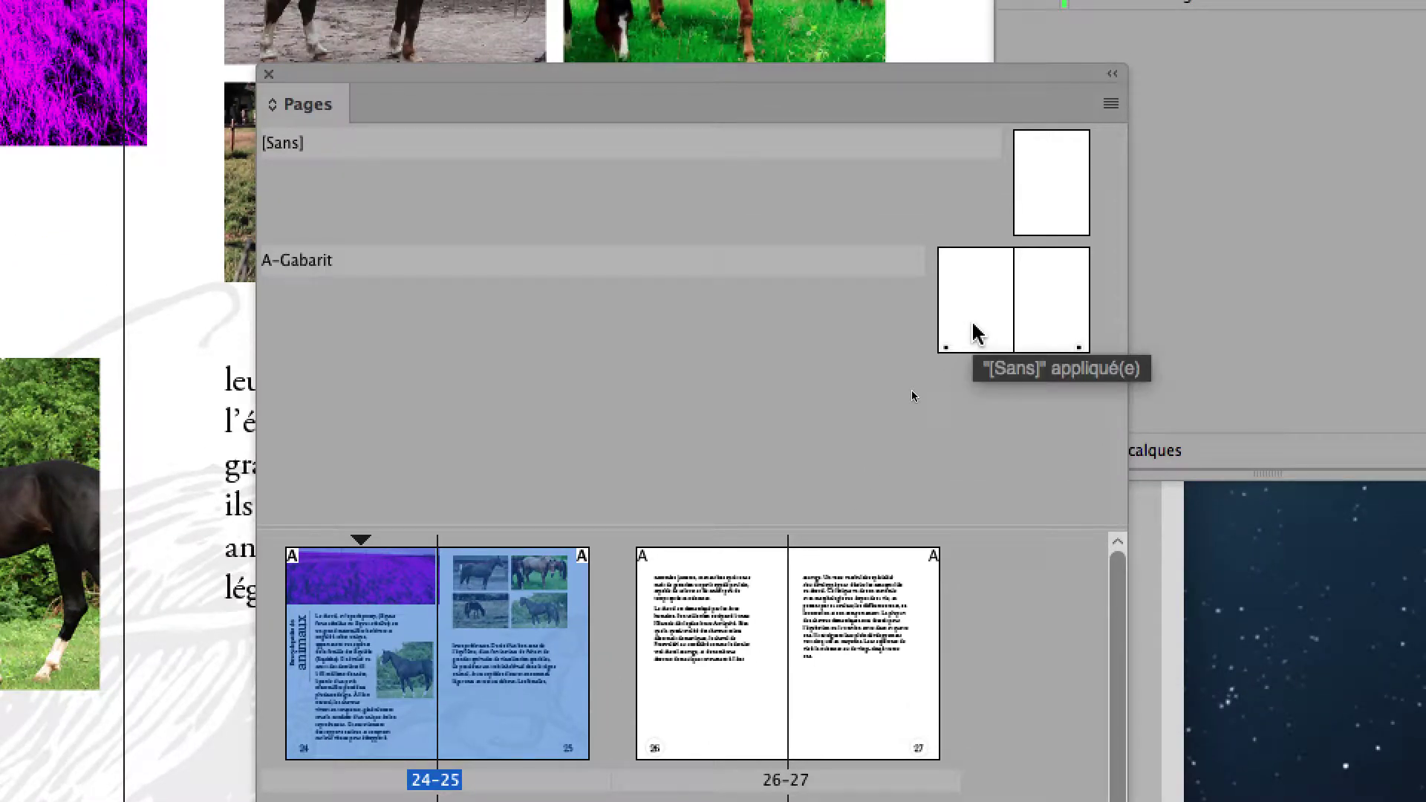
- Open the A-Gabarit master spread and move the Calques and Pages panels clear of the document
{"action": "double_click", "coordinate": [974, 334]}
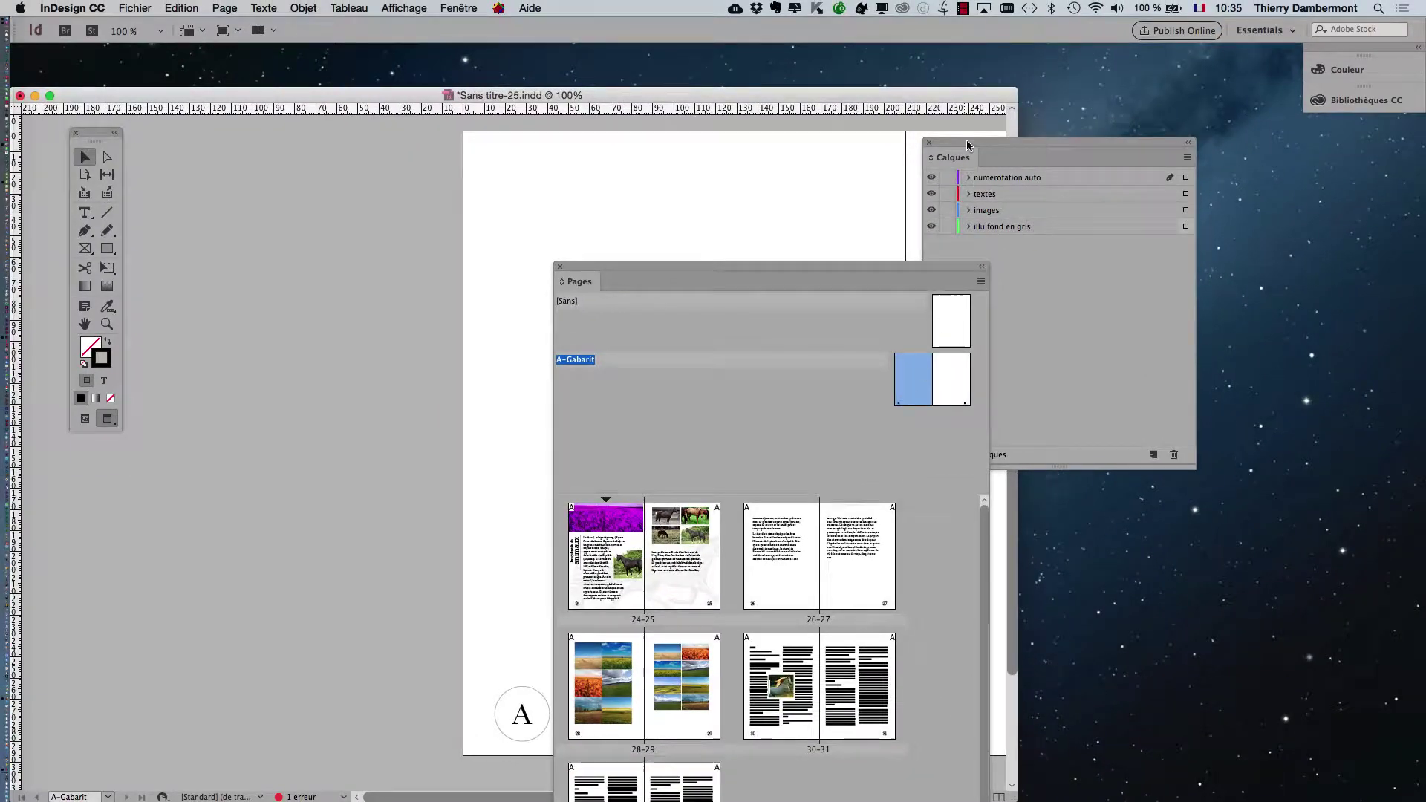
{"action": "left_click", "coordinate": [1016, 140]}
{"action": "left_click_drag", "start_coordinate": [1016, 140], "coordinate": [1164, 83]}
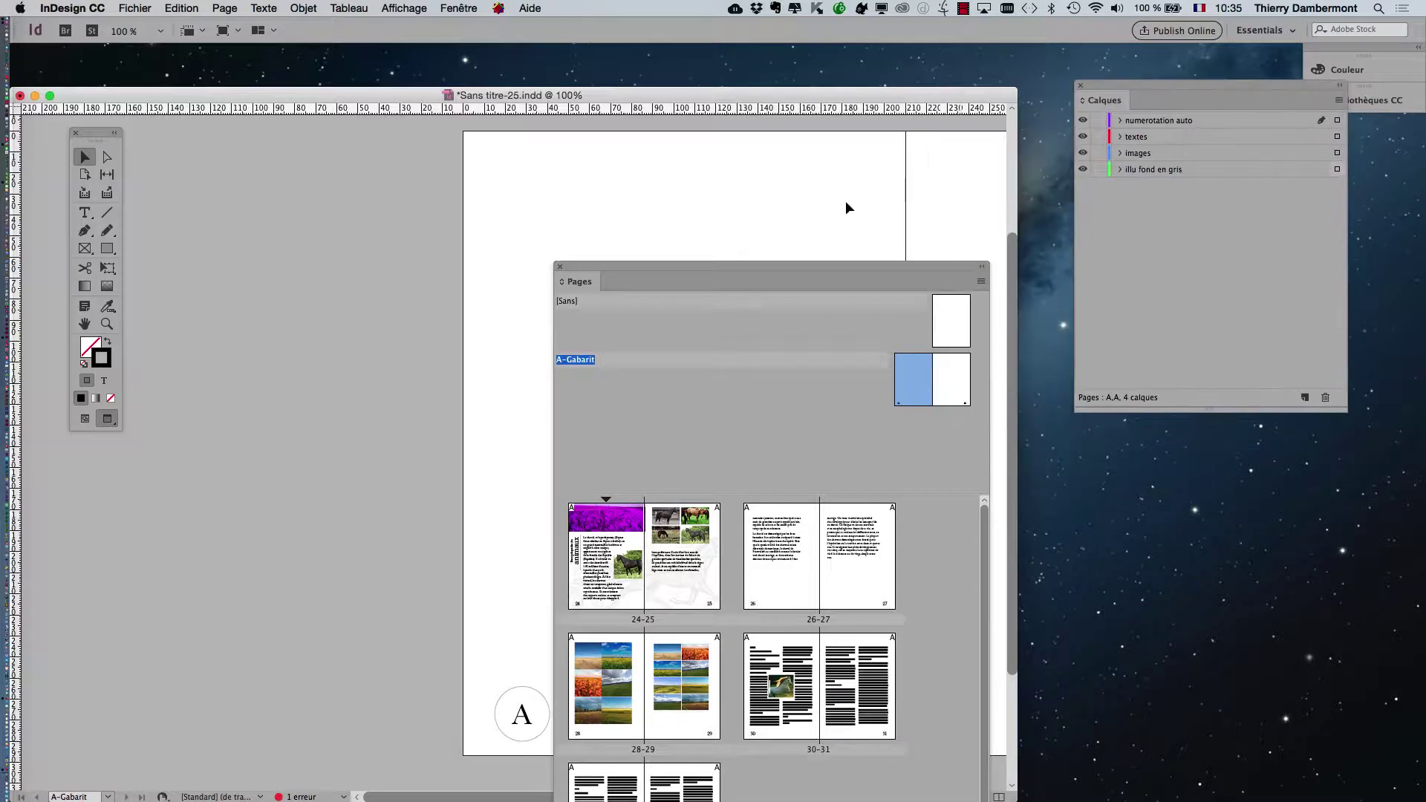
{"action": "left_click_drag", "start_coordinate": [738, 264], "coordinate": [1213, 226]}
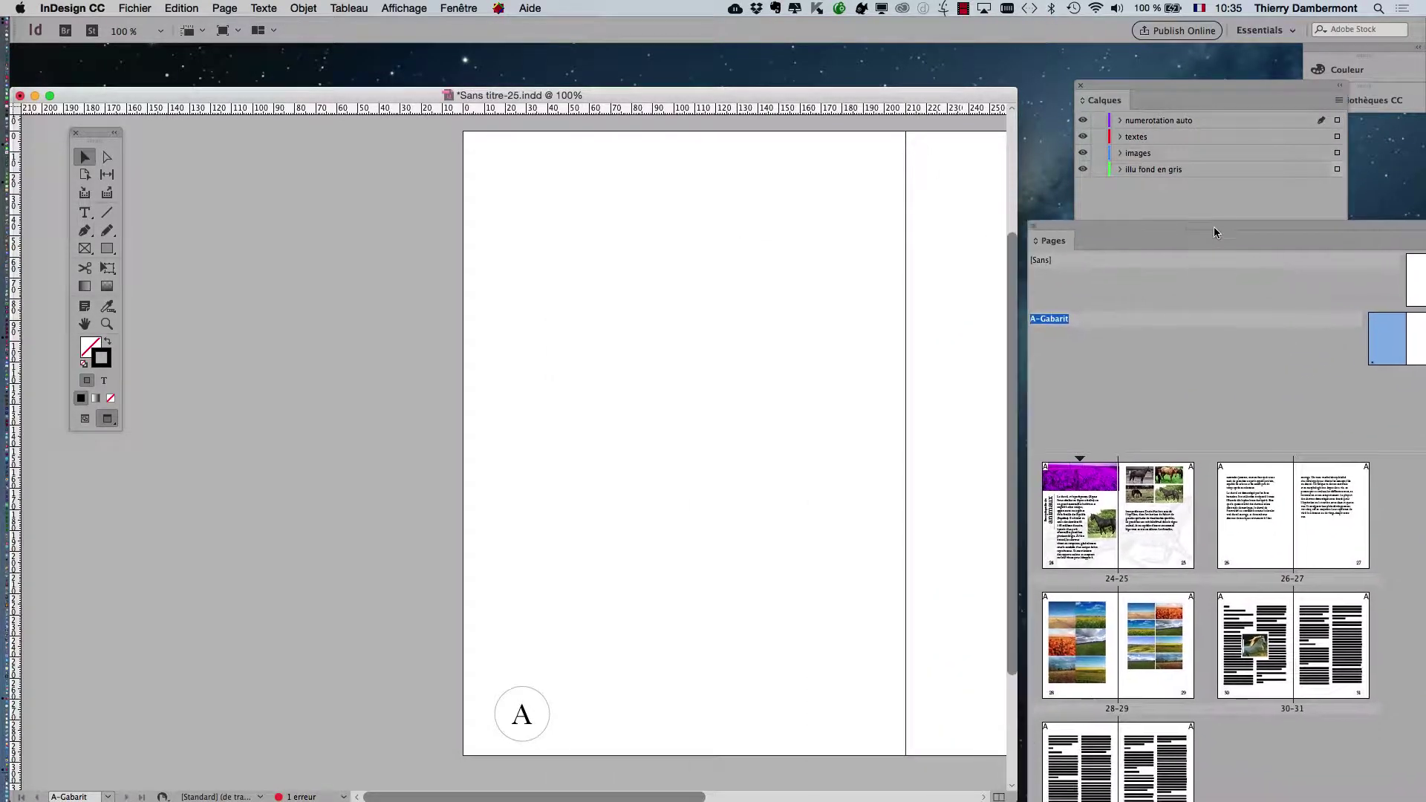
- Show both A-Gabarit master pages at 75% zoom and select the page-number circle on the left page
{"action": "key", "text": "super+minus"}
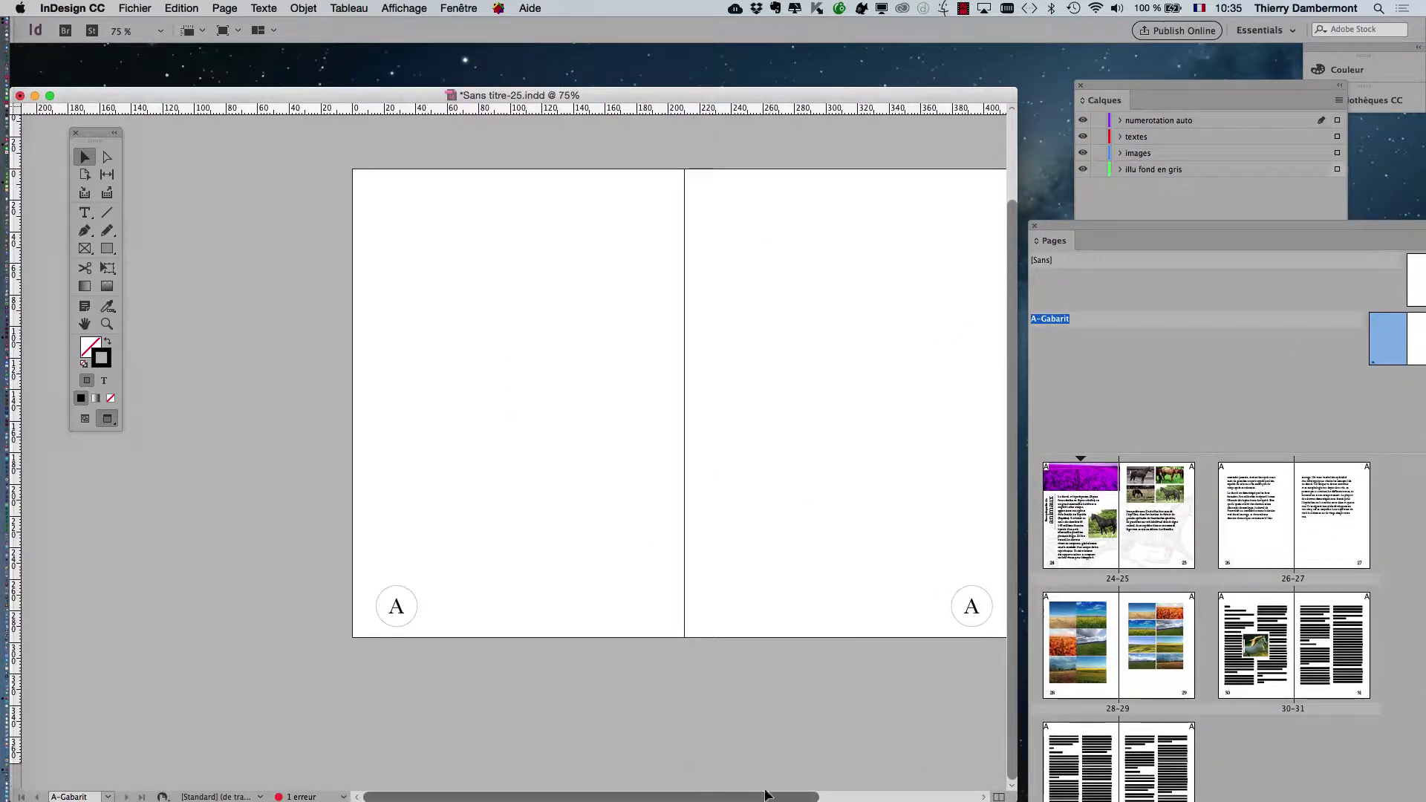
{"action": "left_click_drag", "start_coordinate": [770, 796], "coordinate": [828, 796]}
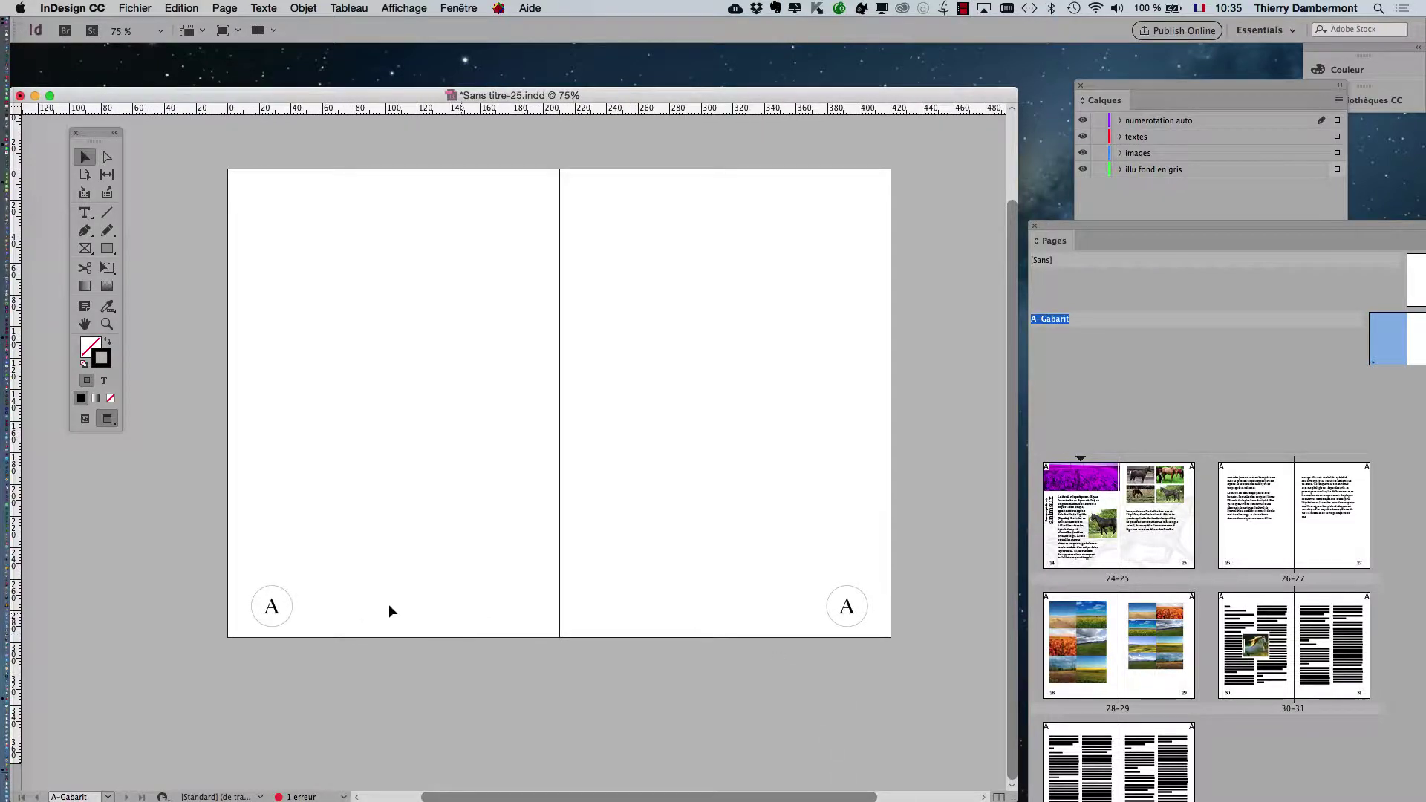
{"action": "left_click", "coordinate": [267, 613]}
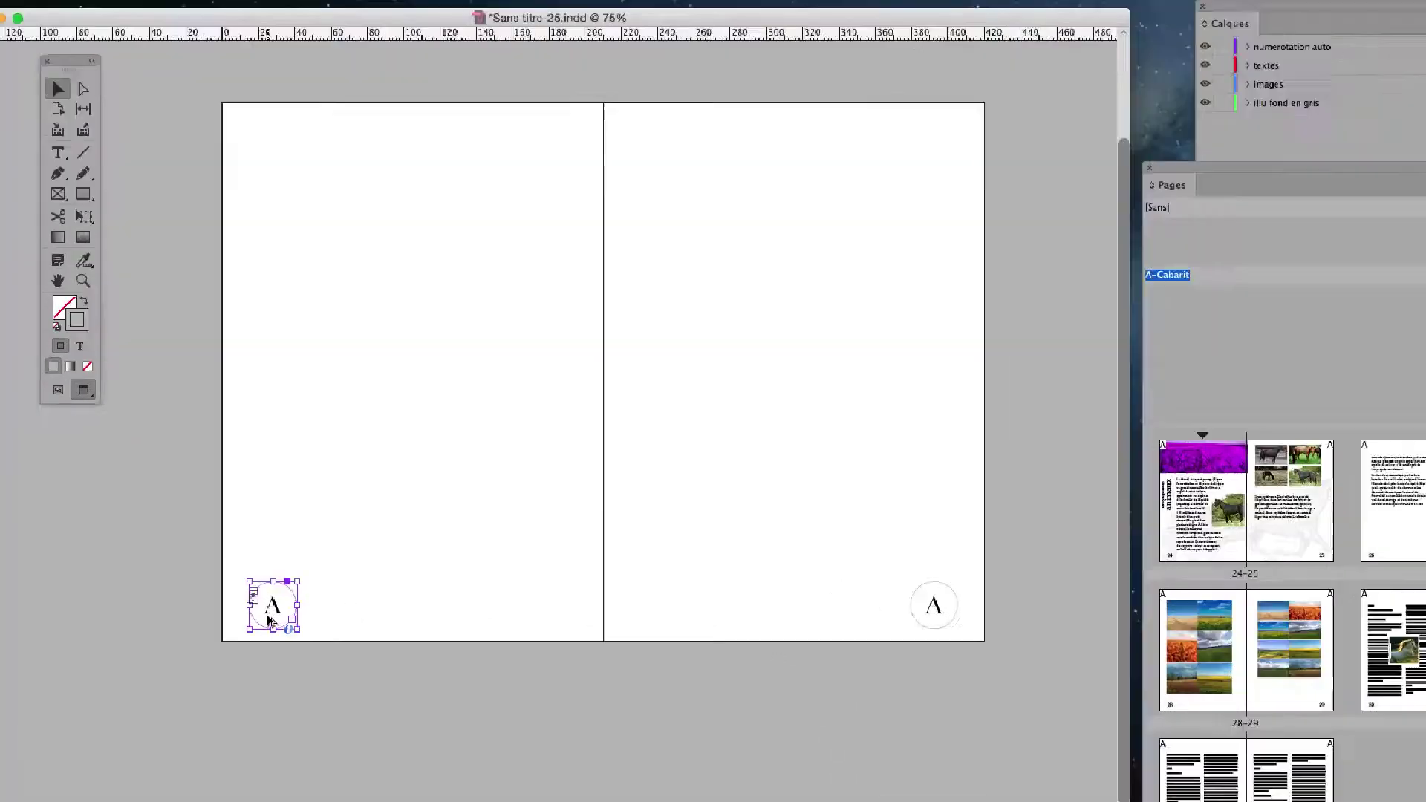
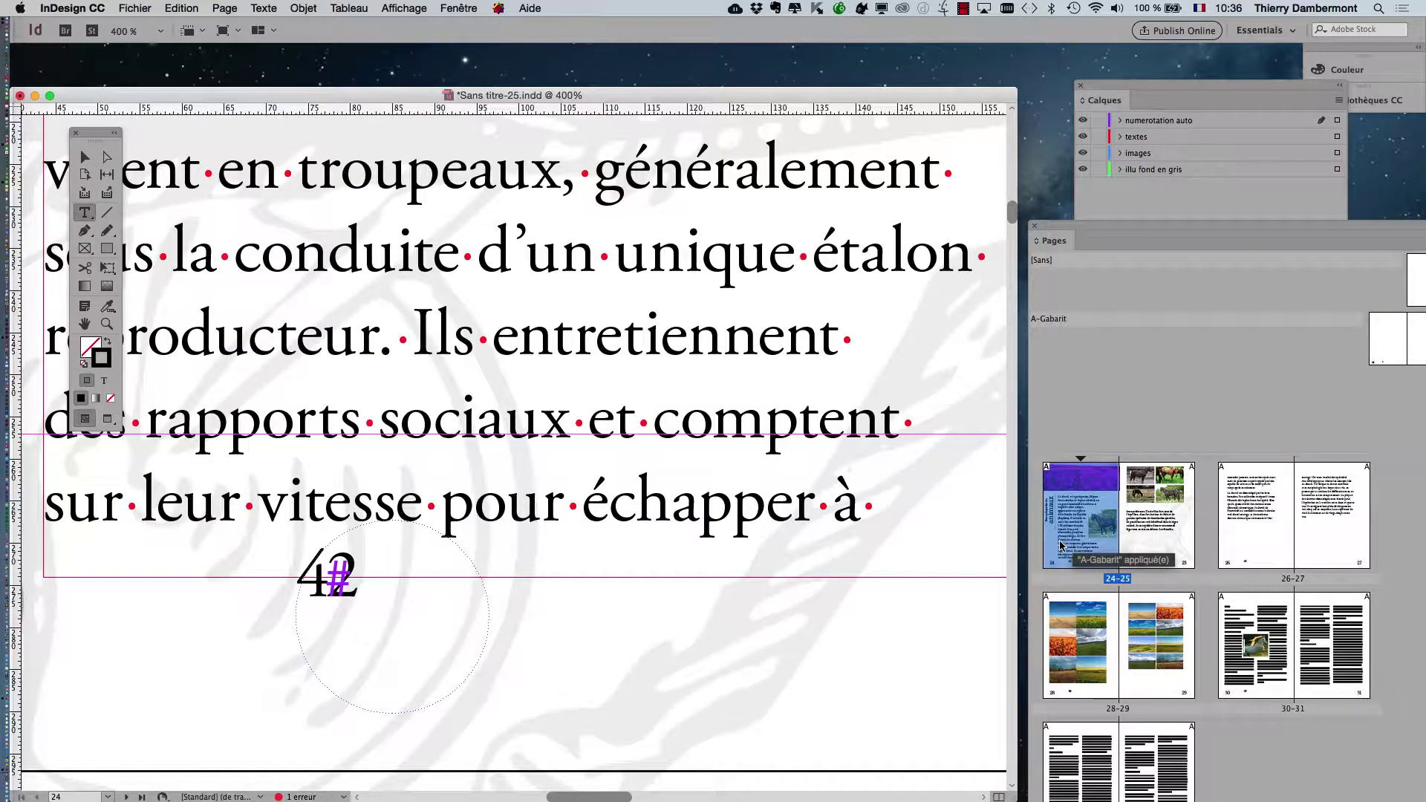
- Return to the left A-Gabarit master page and centre-align the page-number text in its circular frame
{"action": "double_click", "coordinate": [1385, 350]}
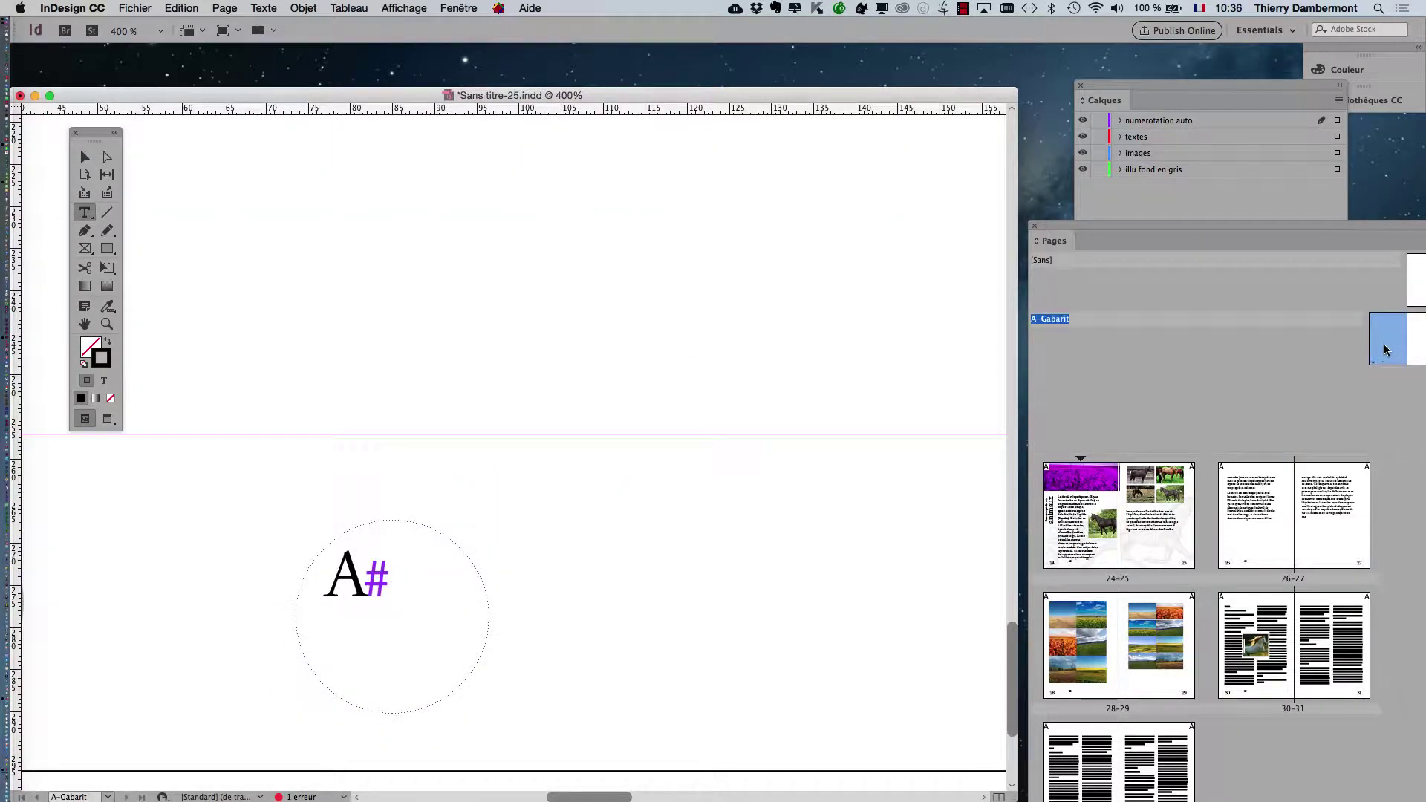
{"action": "left_click", "coordinate": [84, 157]}
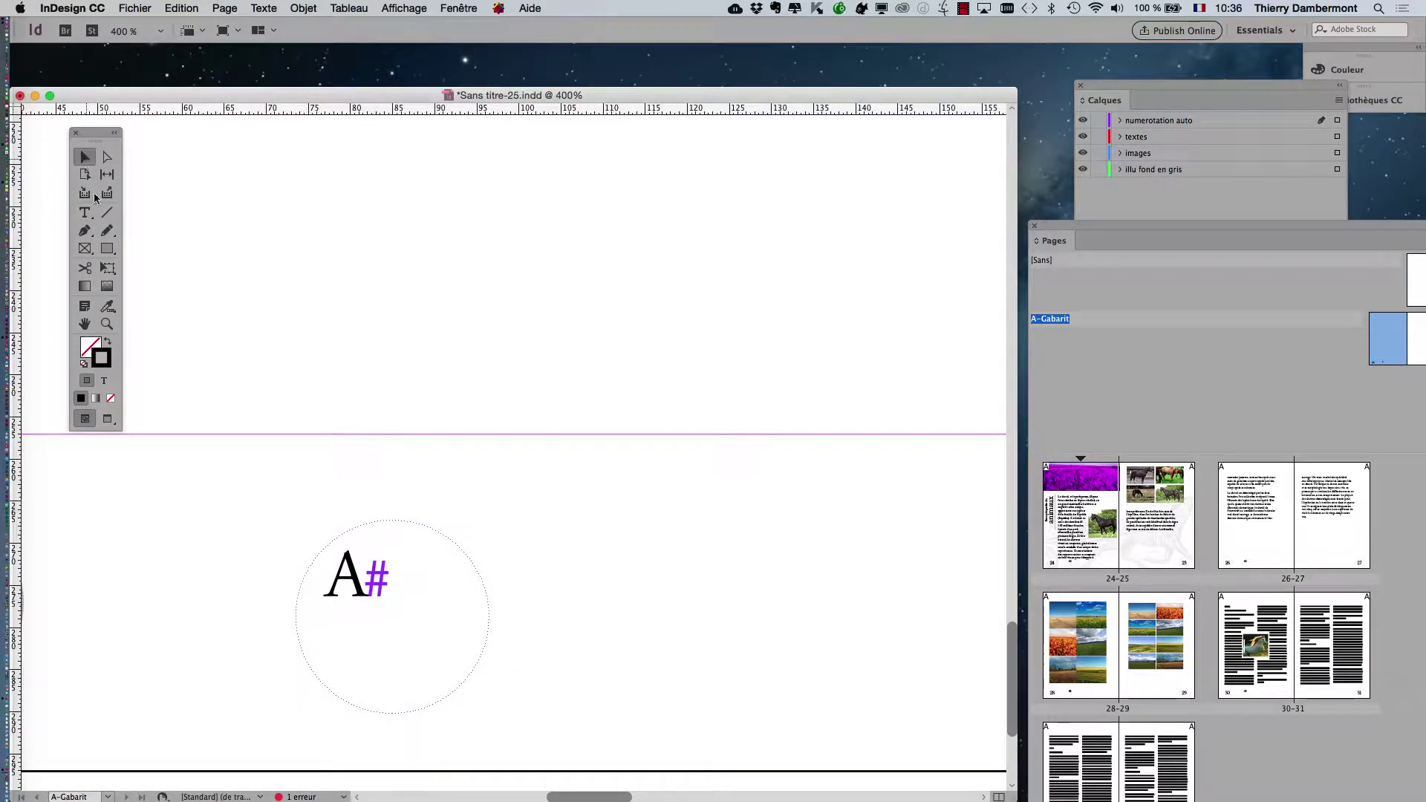
{"action": "left_click", "coordinate": [357, 633]}
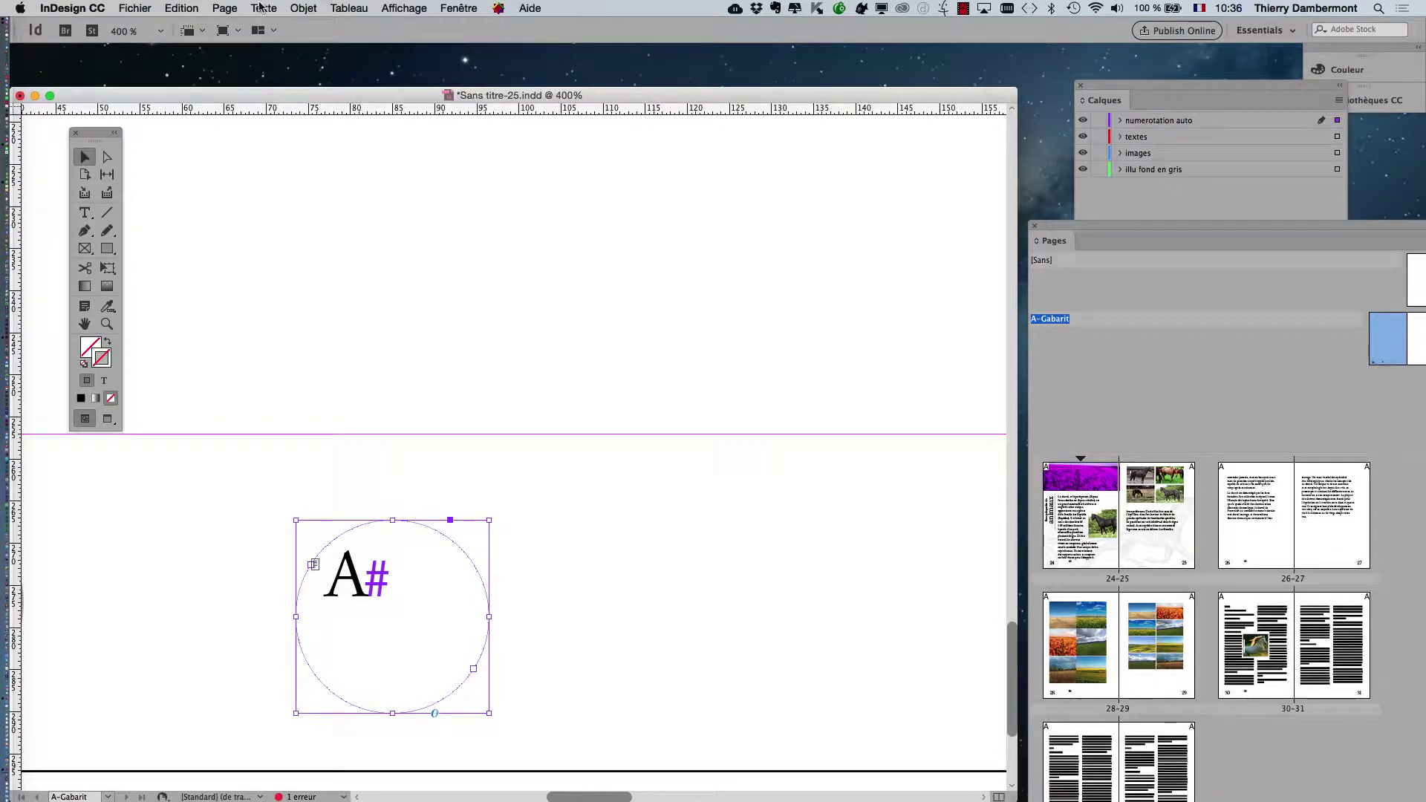
{"action": "left_click", "coordinate": [262, 8]}
{"action": "left_click", "coordinate": [288, 93]}
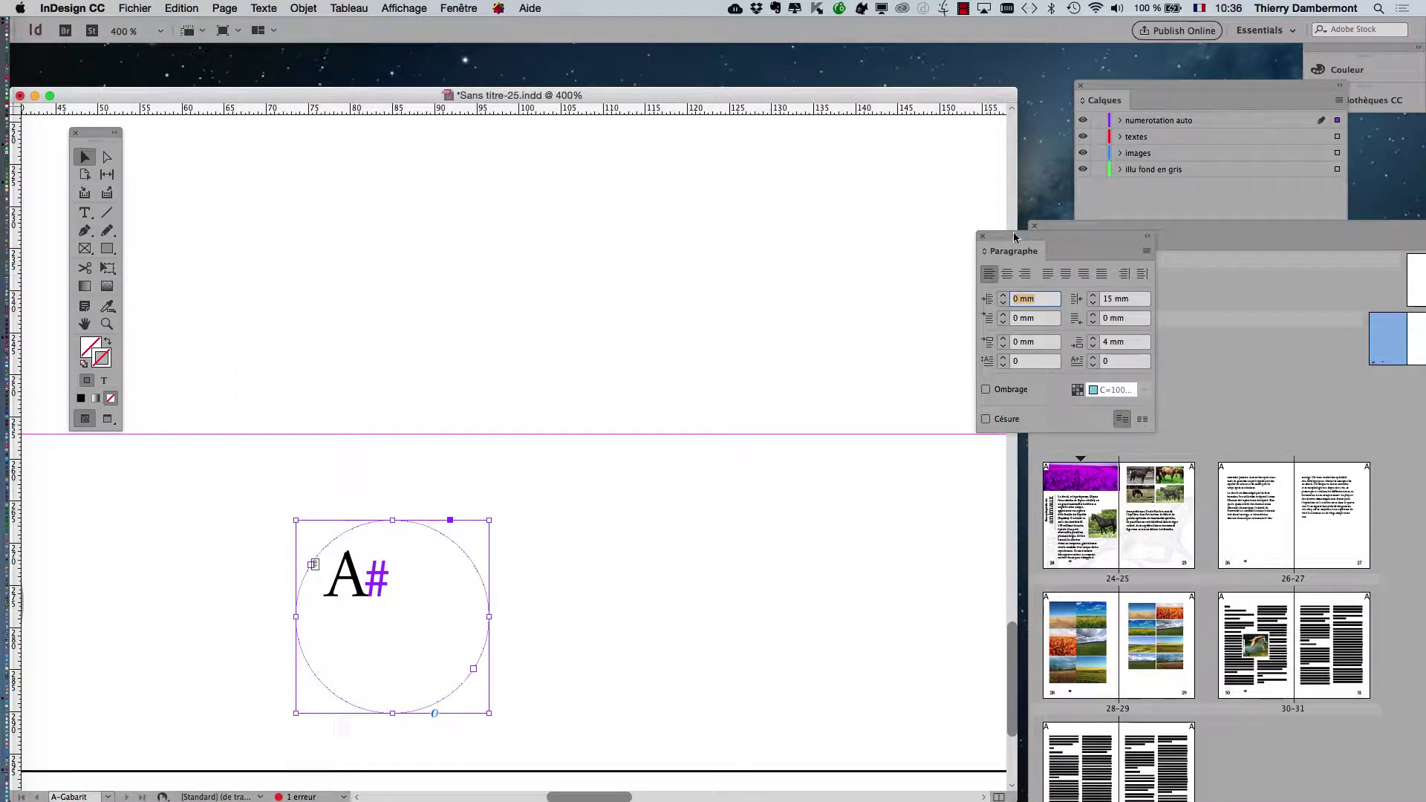
{"action": "left_click_drag", "start_coordinate": [1014, 236], "coordinate": [589, 475]}
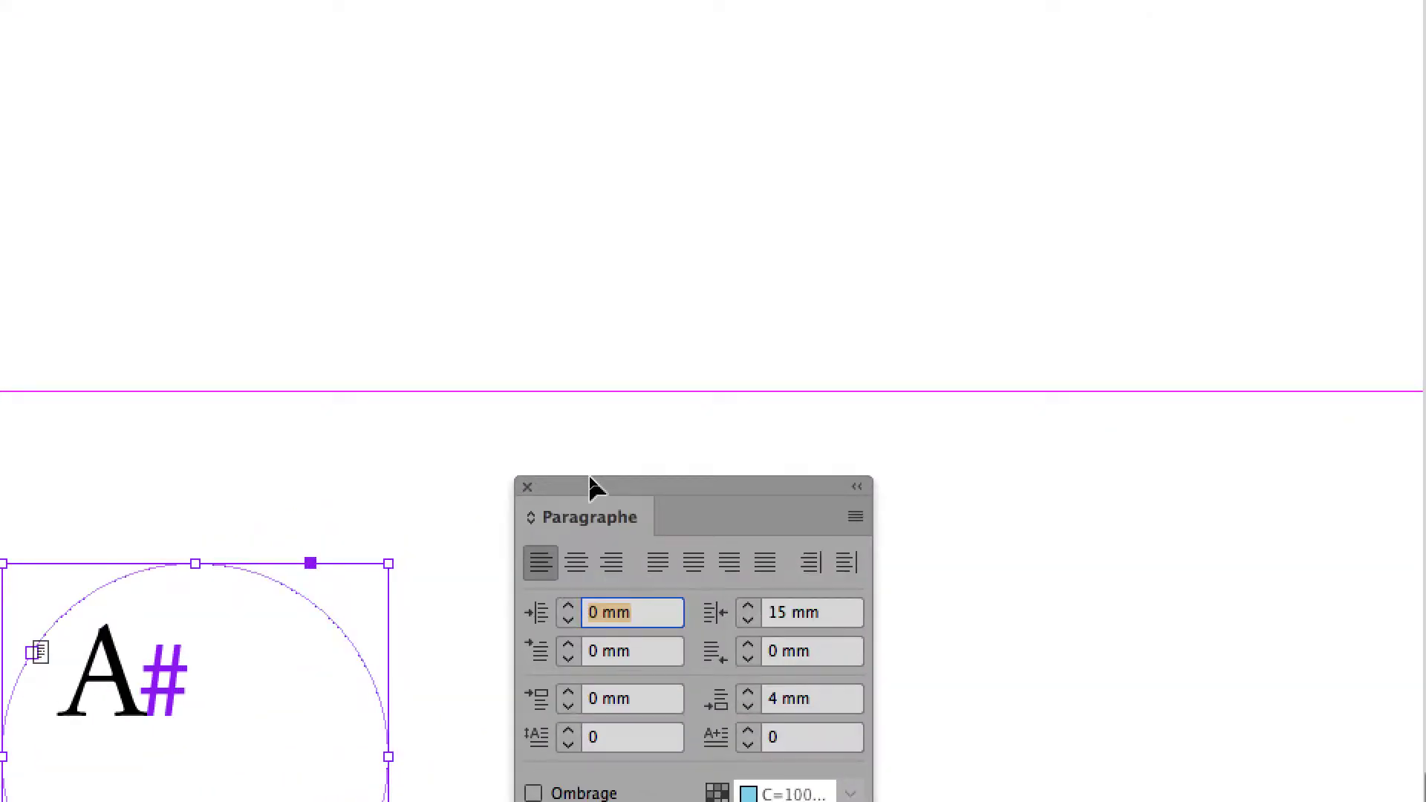
{"action": "left_click", "coordinate": [576, 562]}
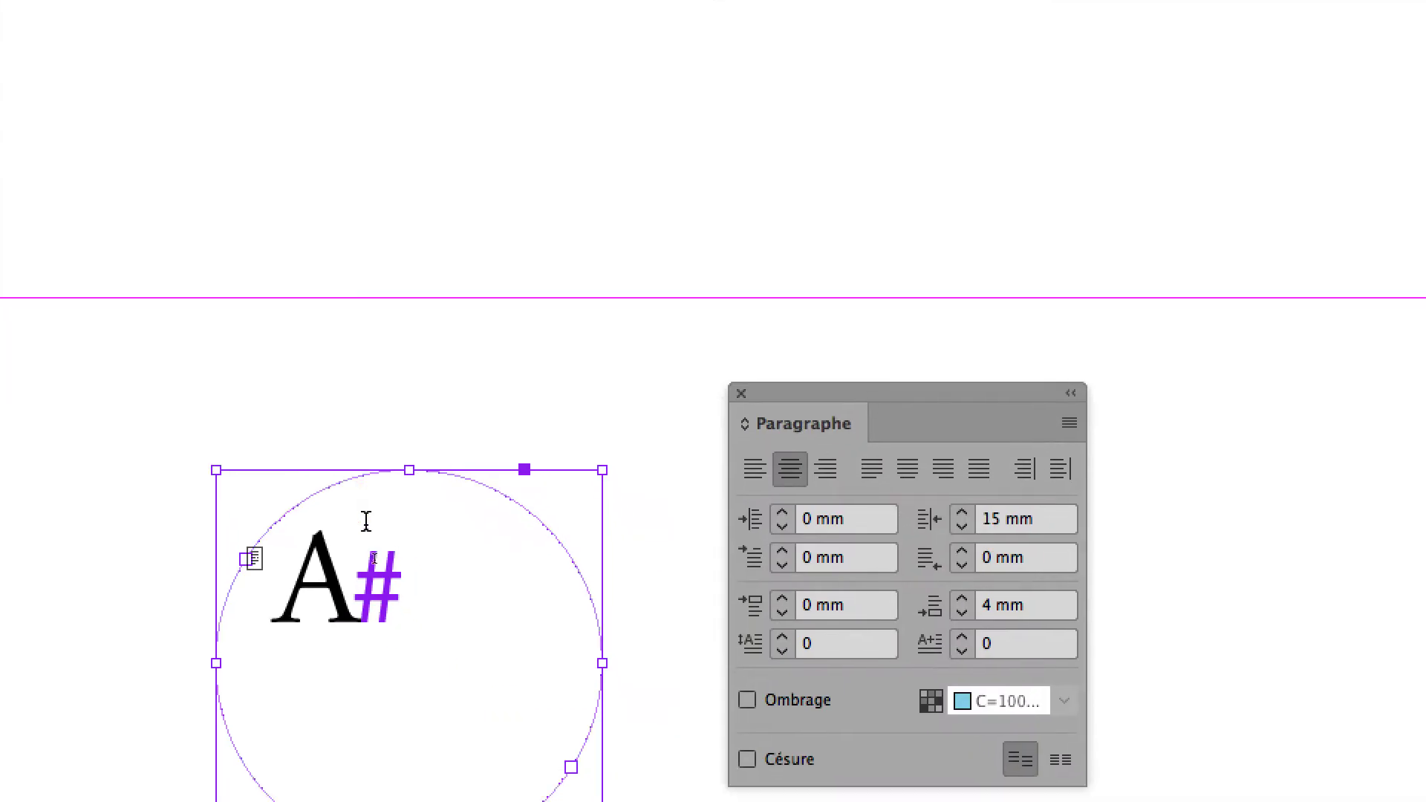
{"action": "left_click", "coordinate": [366, 520]}
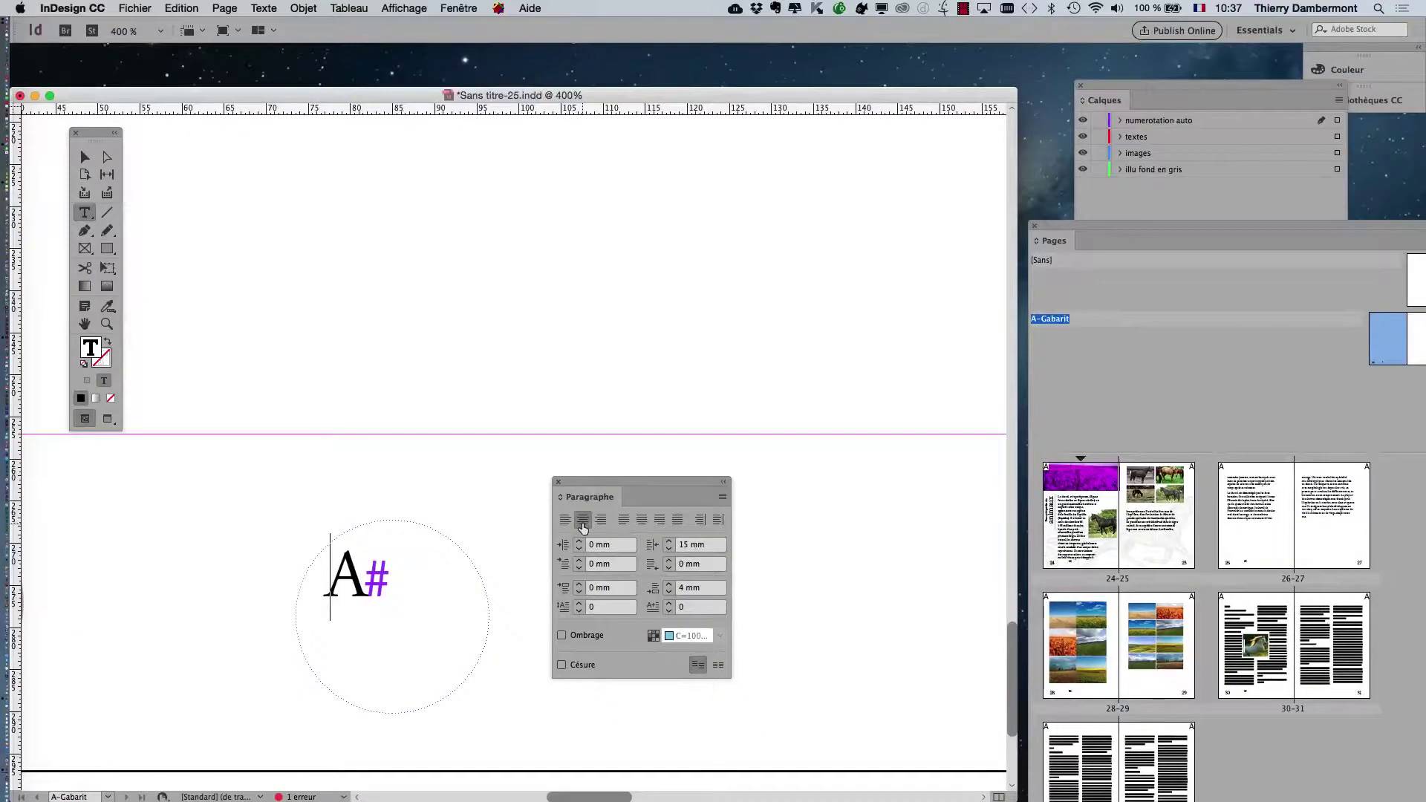
- Set the circular text frame's vertical justification to Centrer
{"action": "left_click", "coordinate": [303, 8]}
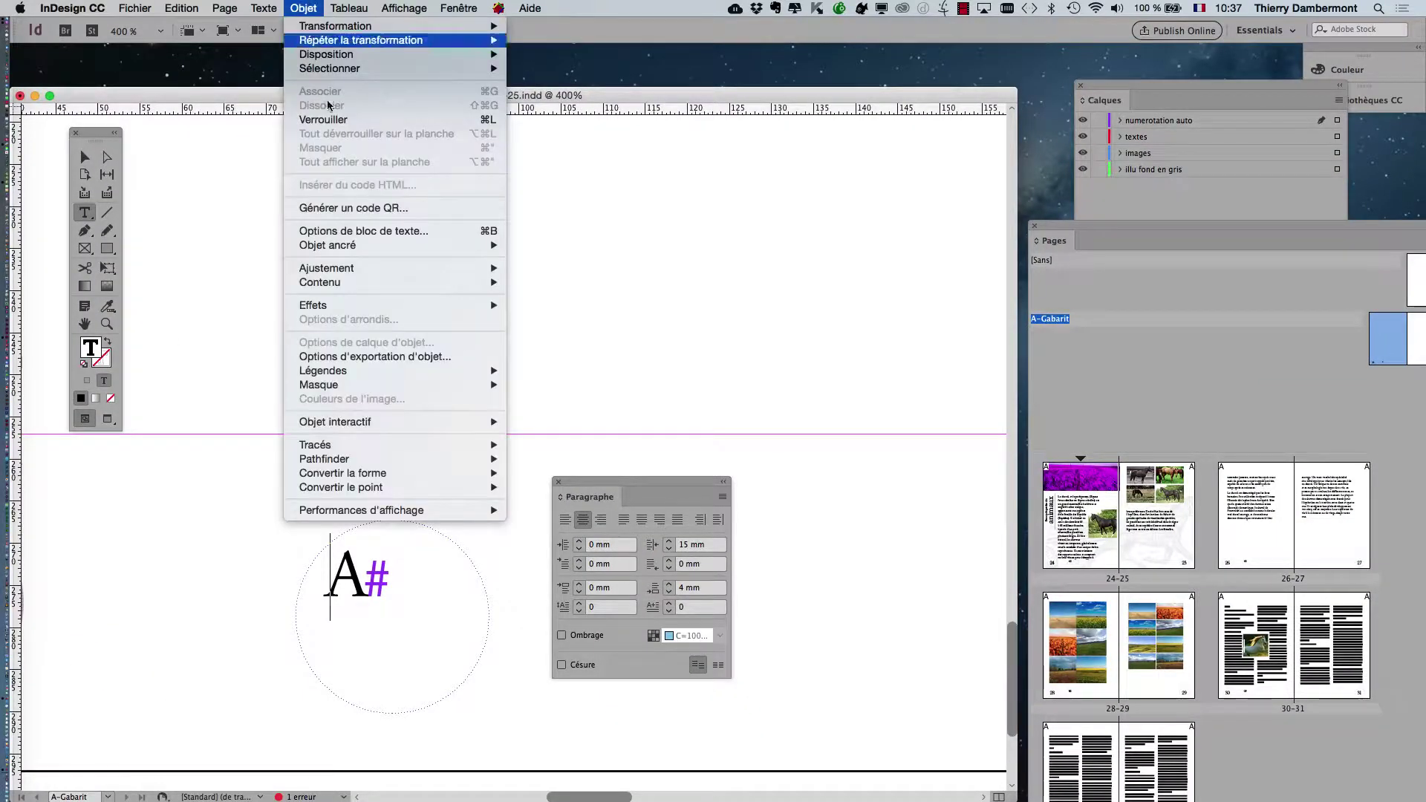
{"action": "left_click", "coordinate": [364, 231]}
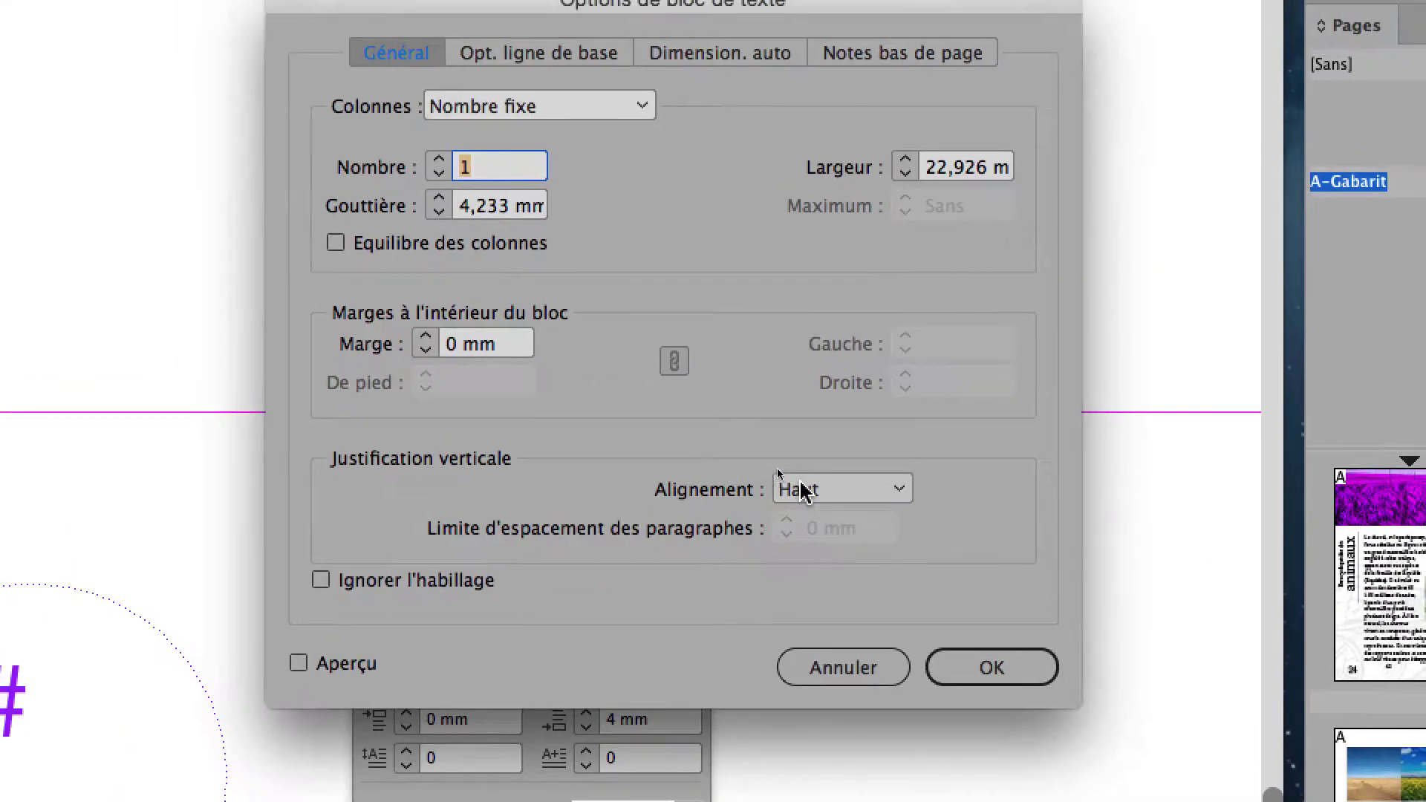
{"action": "left_click", "coordinate": [802, 488]}
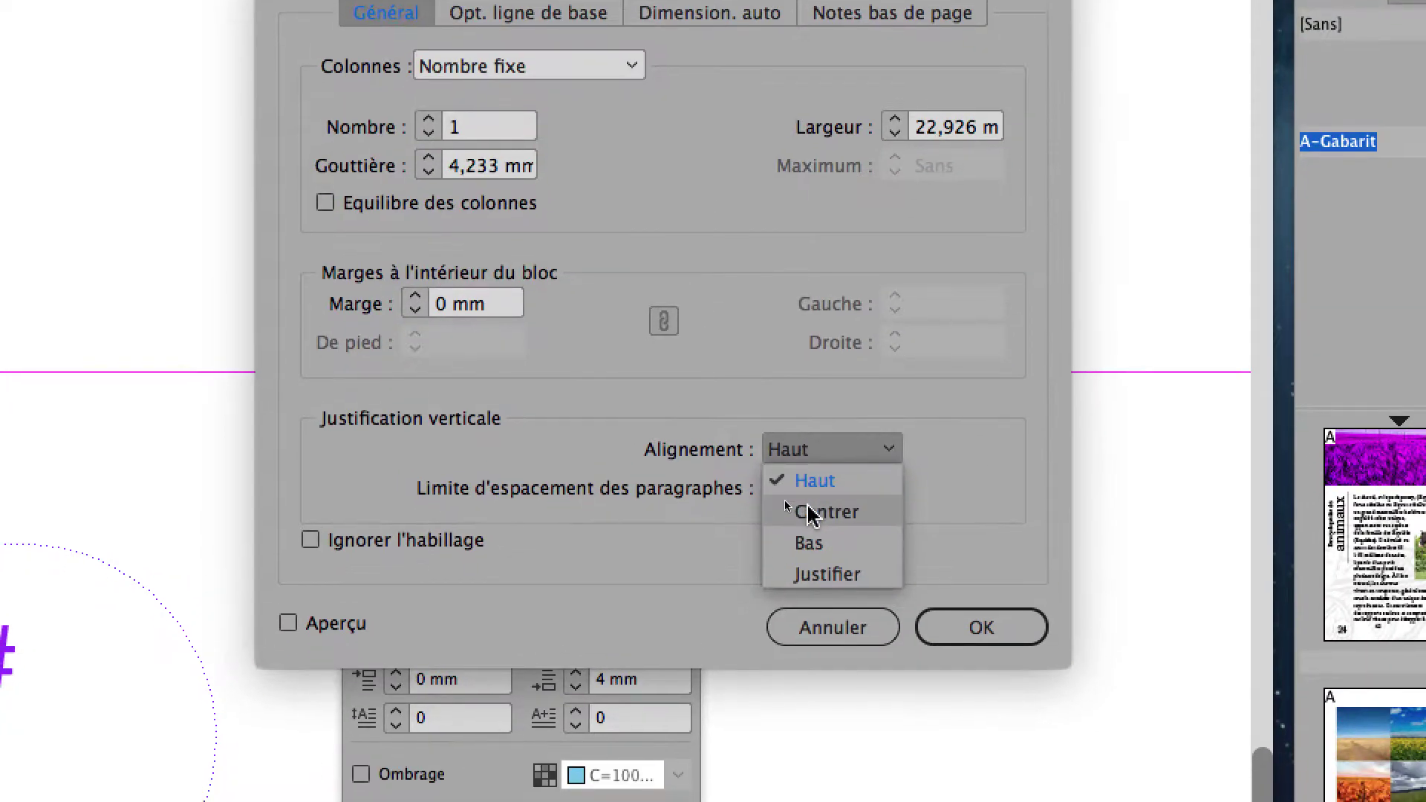
{"action": "left_click", "coordinate": [809, 534]}
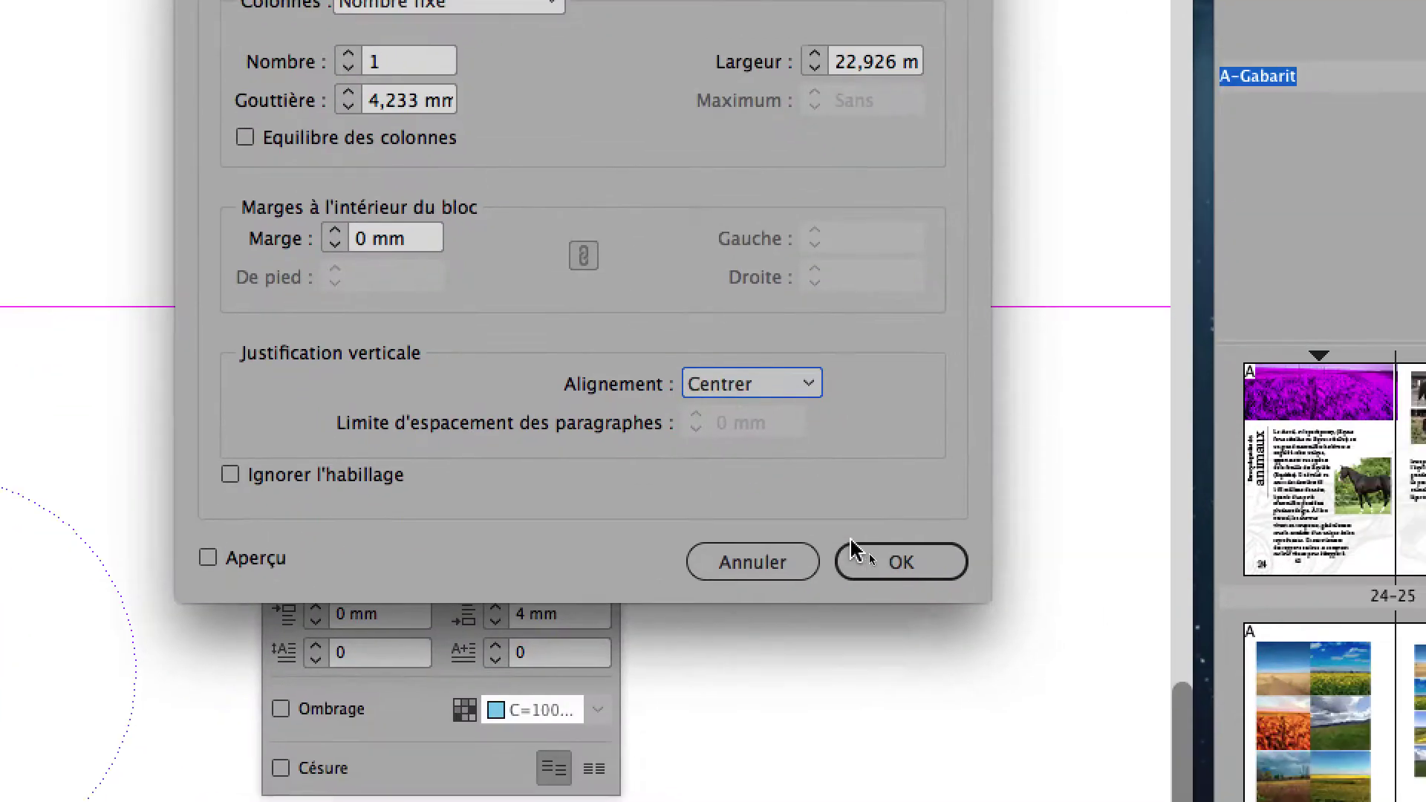
{"action": "left_click", "coordinate": [937, 659]}
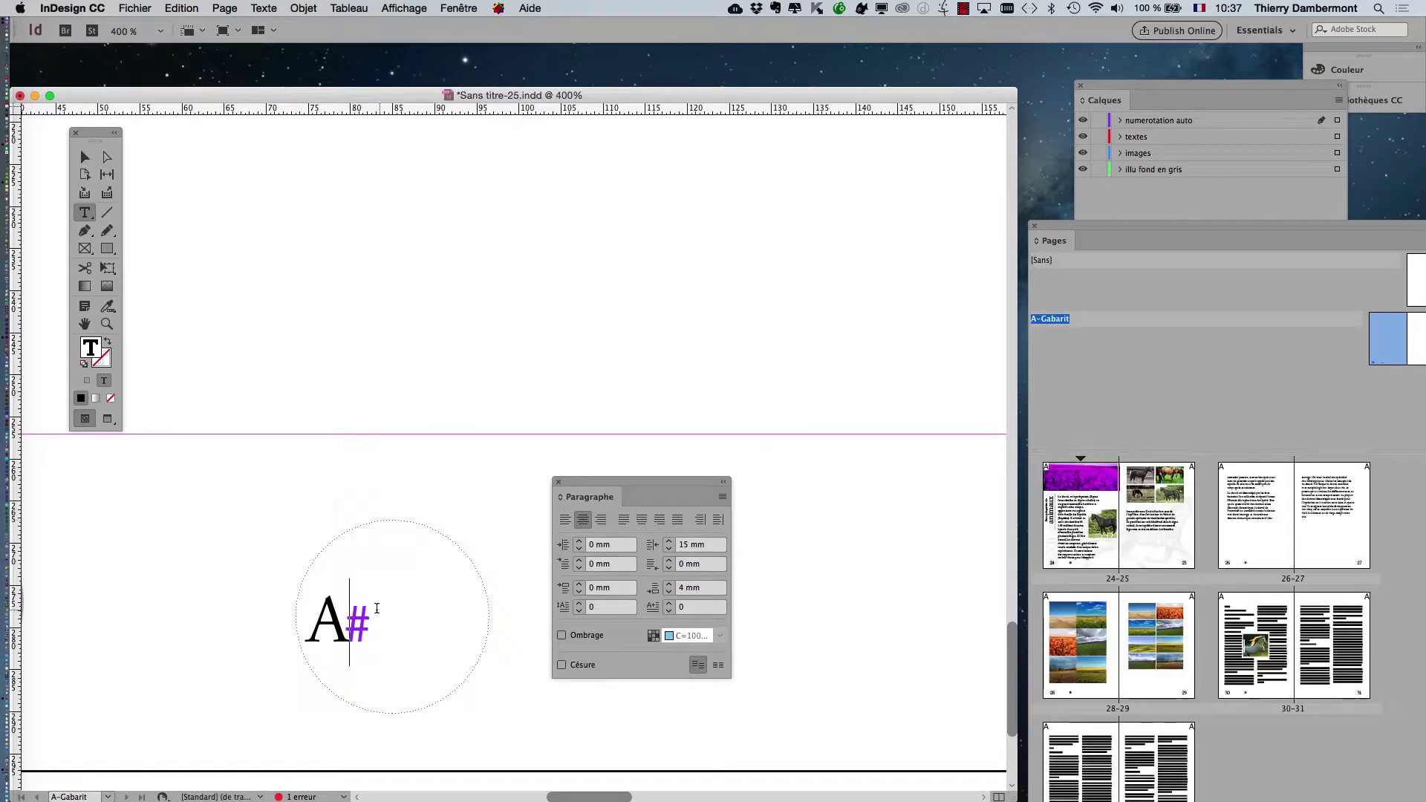
- Try right-aligning the A page-number marker inside the circular frame
{"action": "left_click_drag", "start_coordinate": [350, 619], "coordinate": [301, 618]}
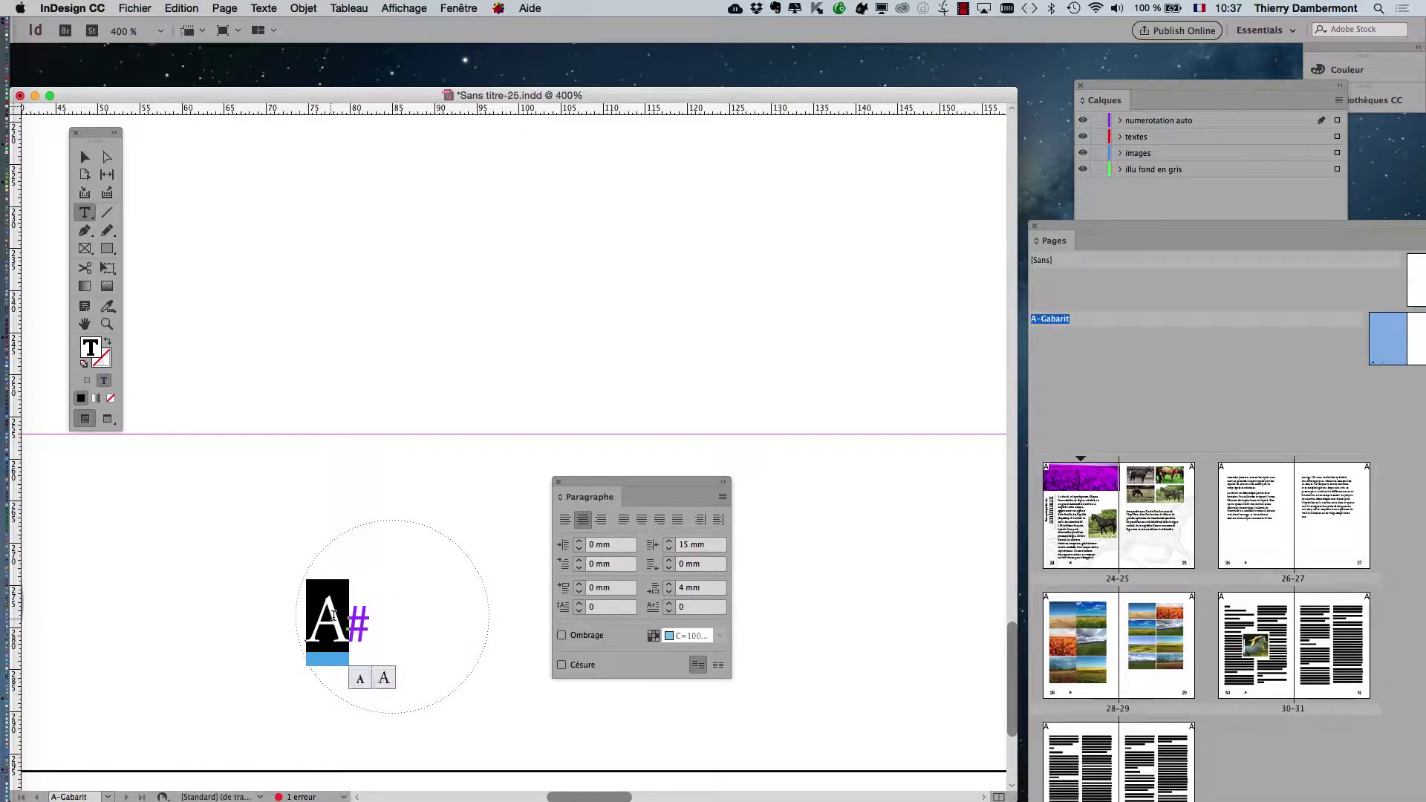
{"action": "left_click", "coordinate": [601, 520]}
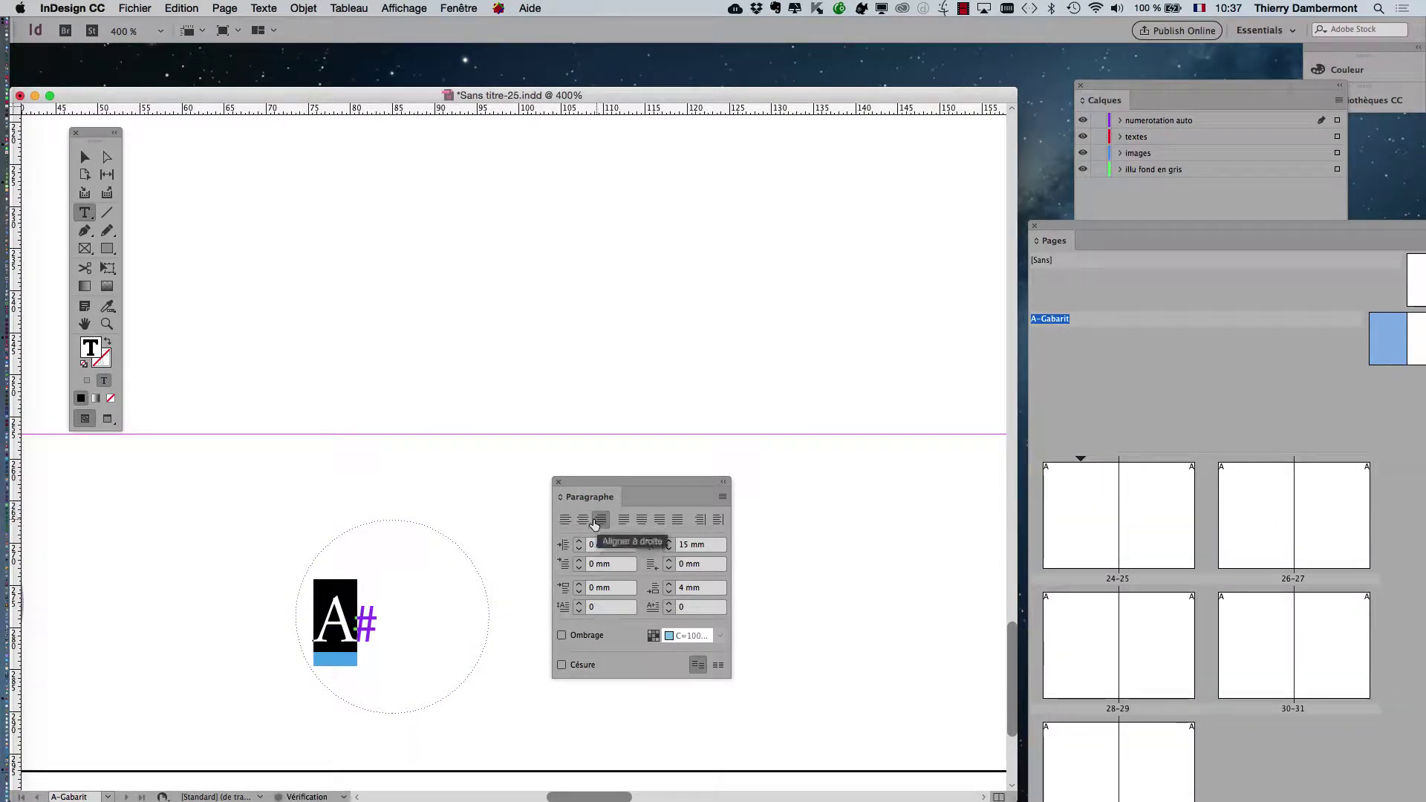
{"action": "left_click", "coordinate": [371, 610]}
{"action": "left_click_drag", "start_coordinate": [371, 610], "coordinate": [296, 617]}
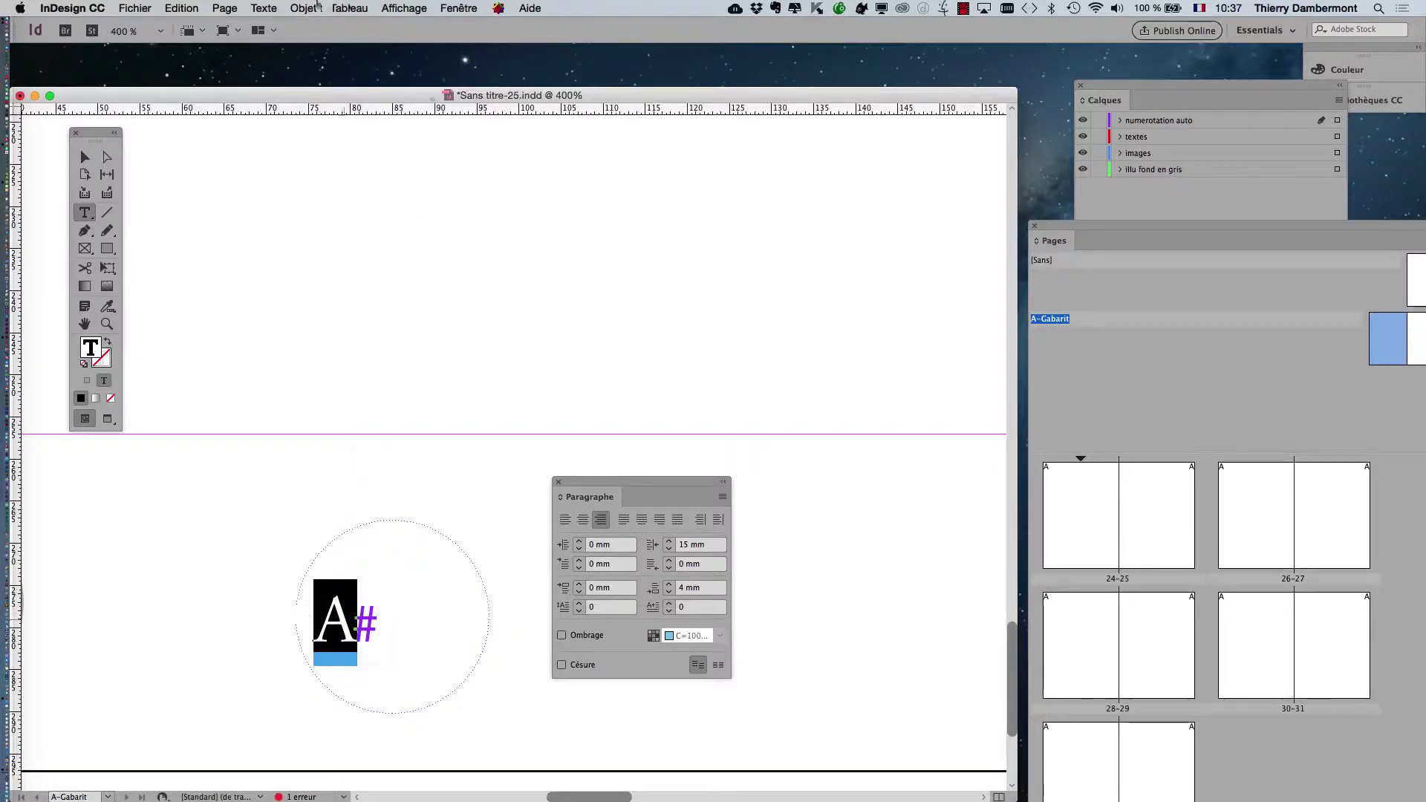
- Apply the [Paragraphe standard] style to the page-number marker and centre-align it
{"action": "left_click", "coordinate": [264, 8]}
{"action": "left_click", "coordinate": [297, 166]}
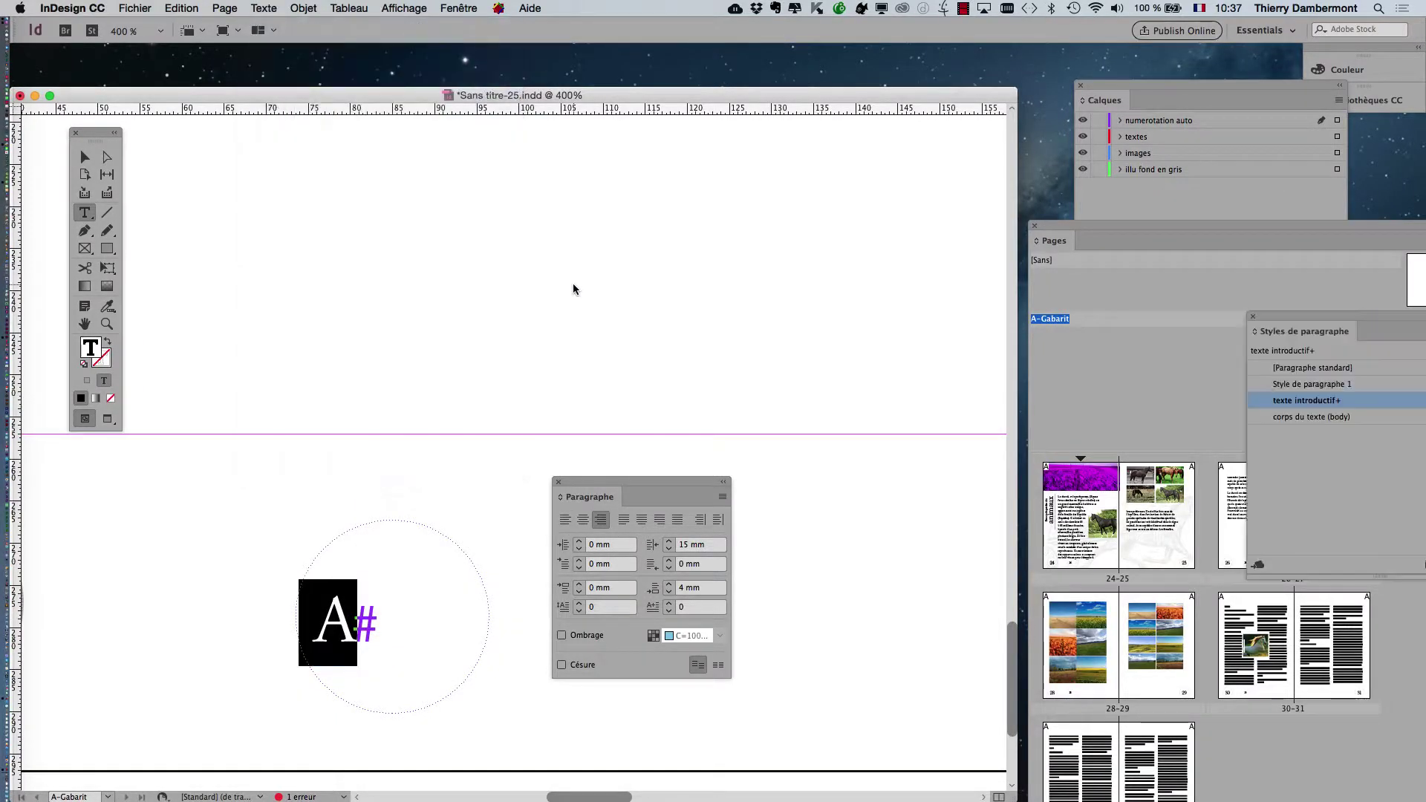
{"action": "left_click_drag", "start_coordinate": [1290, 321], "coordinate": [518, 261]}
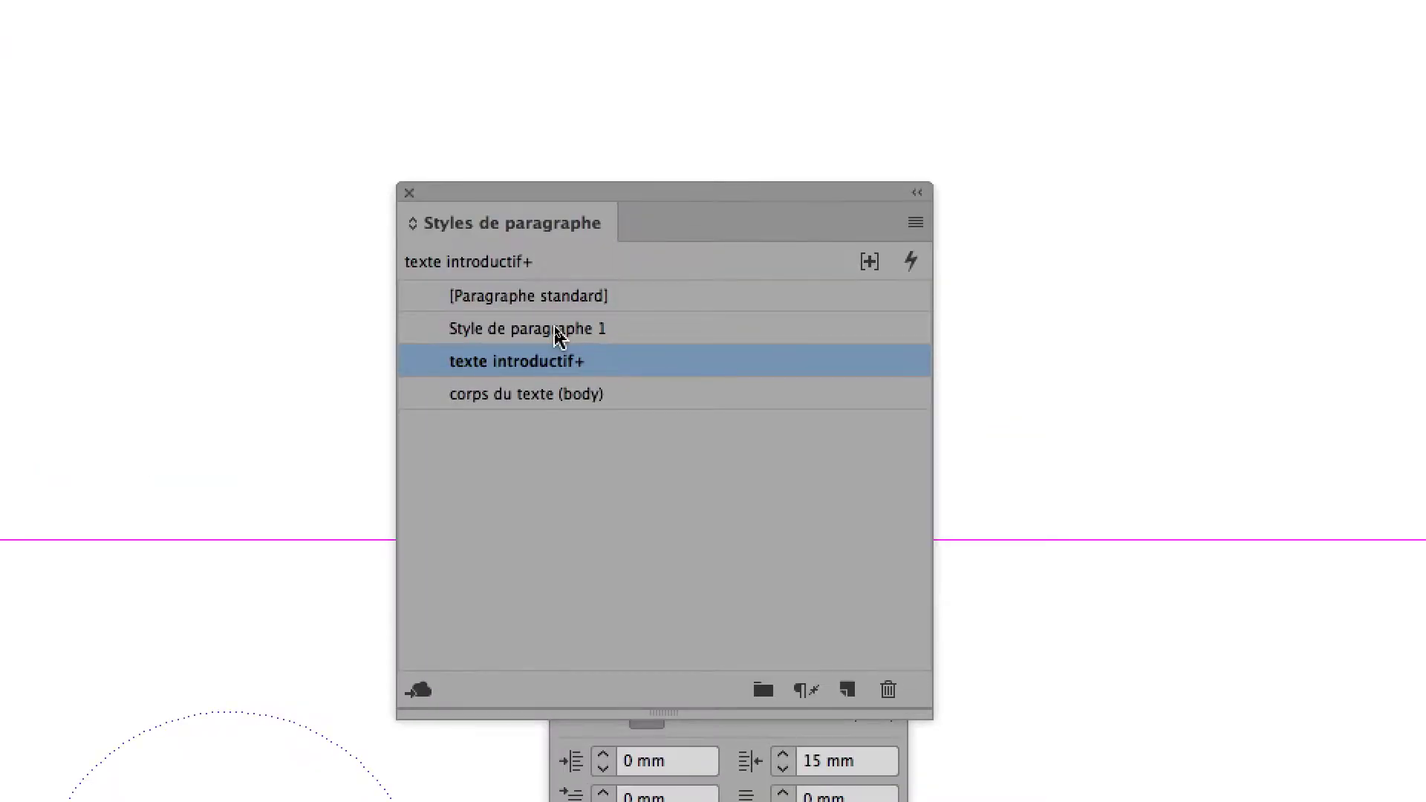
{"action": "left_click", "coordinate": [553, 312]}
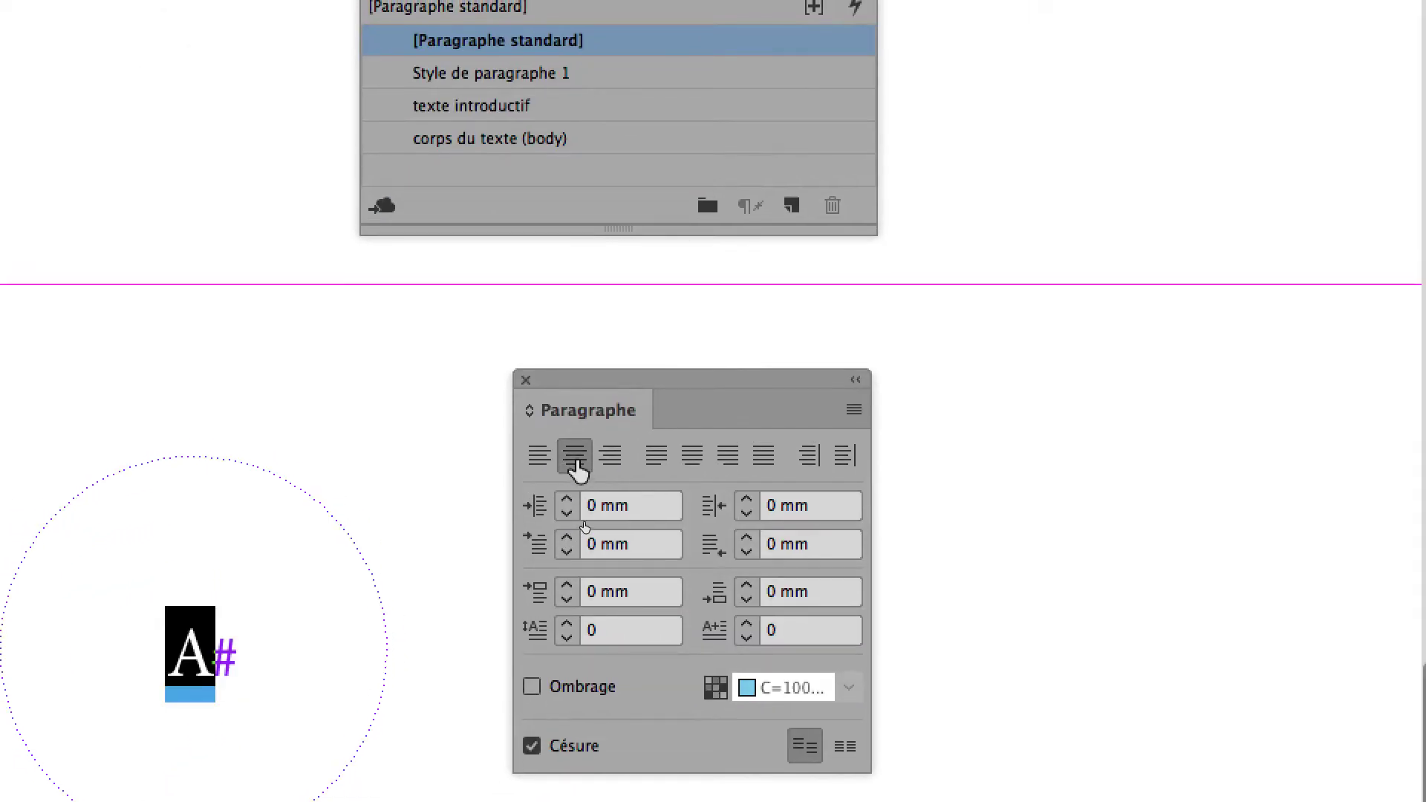
{"action": "left_click", "coordinate": [391, 582]}
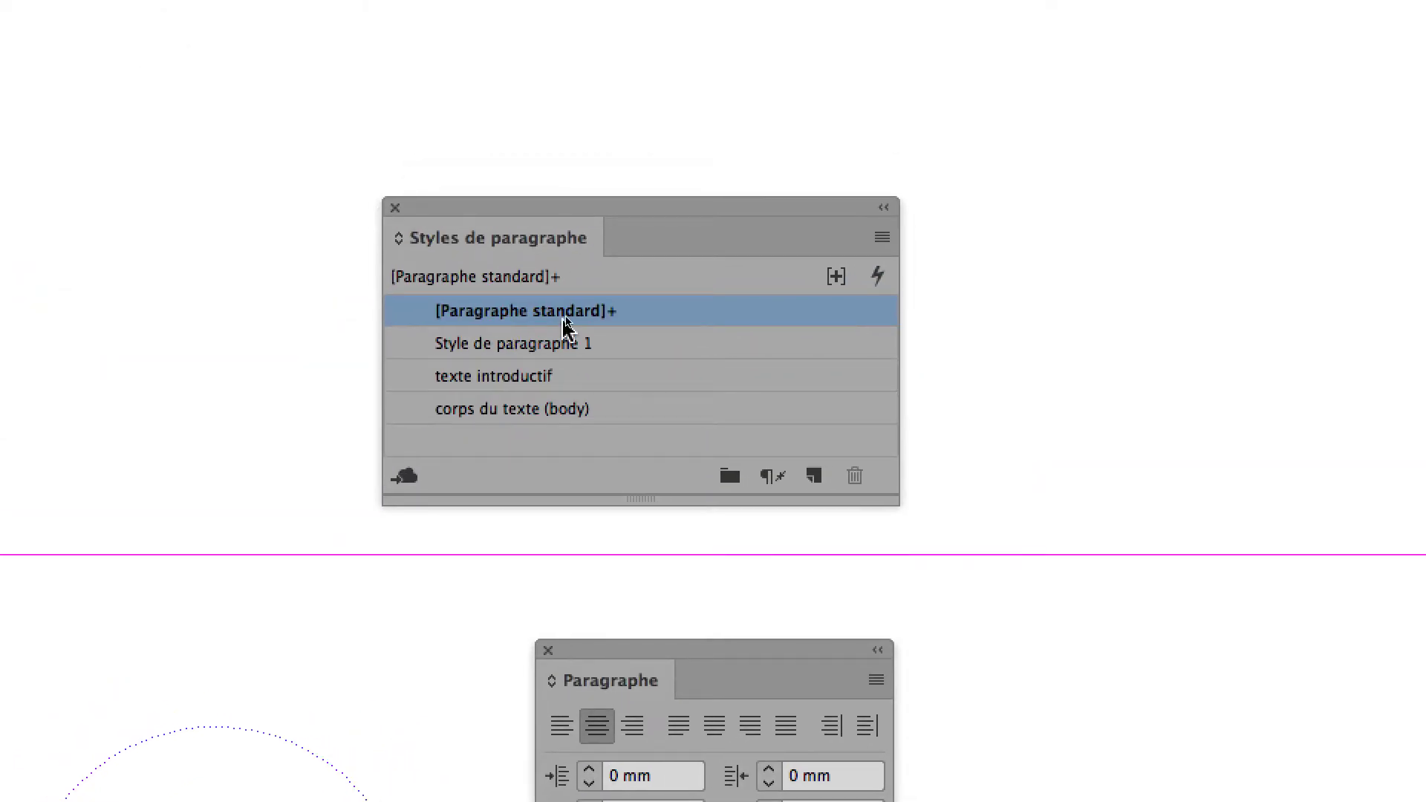
{"action": "mouse_move", "coordinate": [566, 327]}
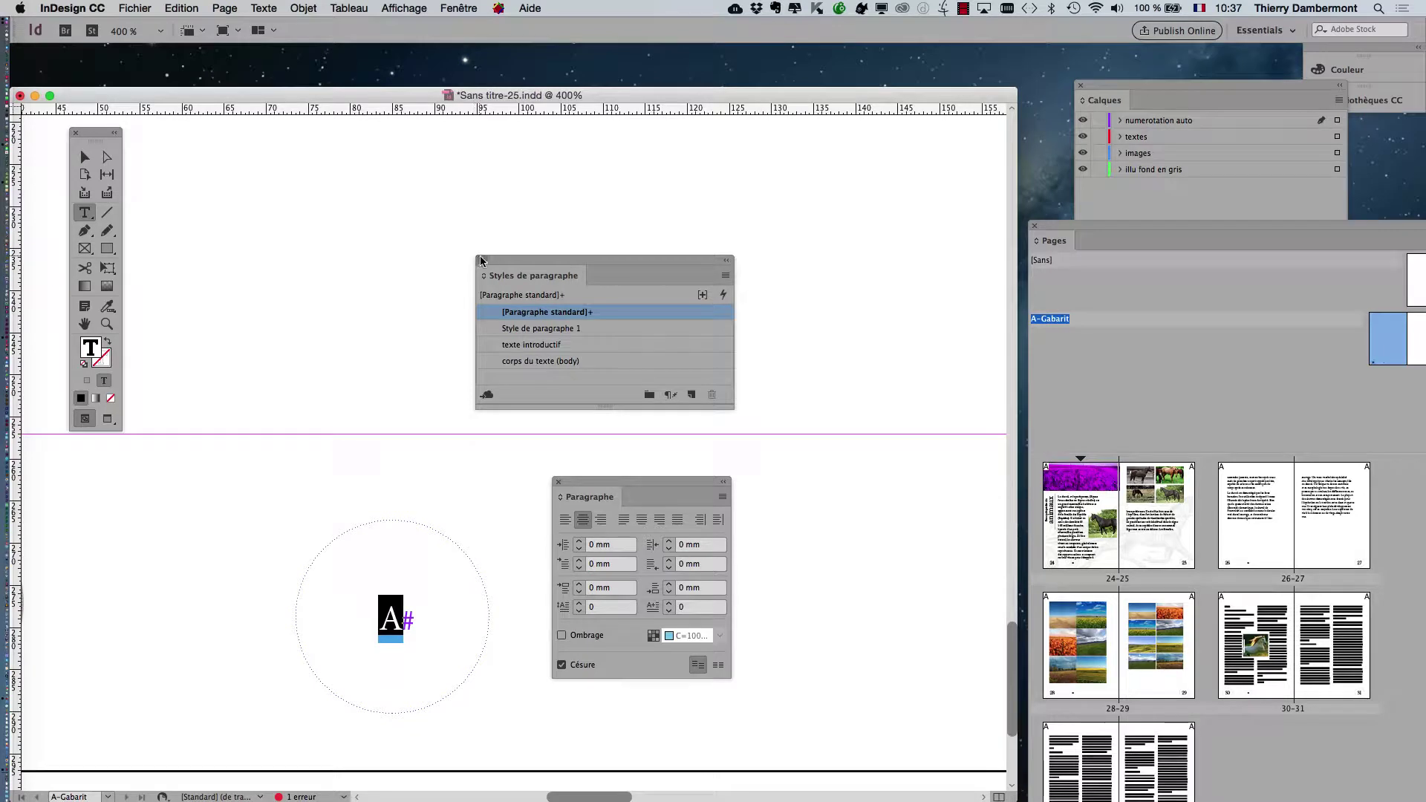
- Close the Styles de paragraphe and Paragraphe panels, return to the Selection tool and deselect the page-number circle
{"action": "left_click", "coordinate": [480, 260]}
{"action": "left_click", "coordinate": [558, 481]}
{"action": "left_click", "coordinate": [84, 157]}
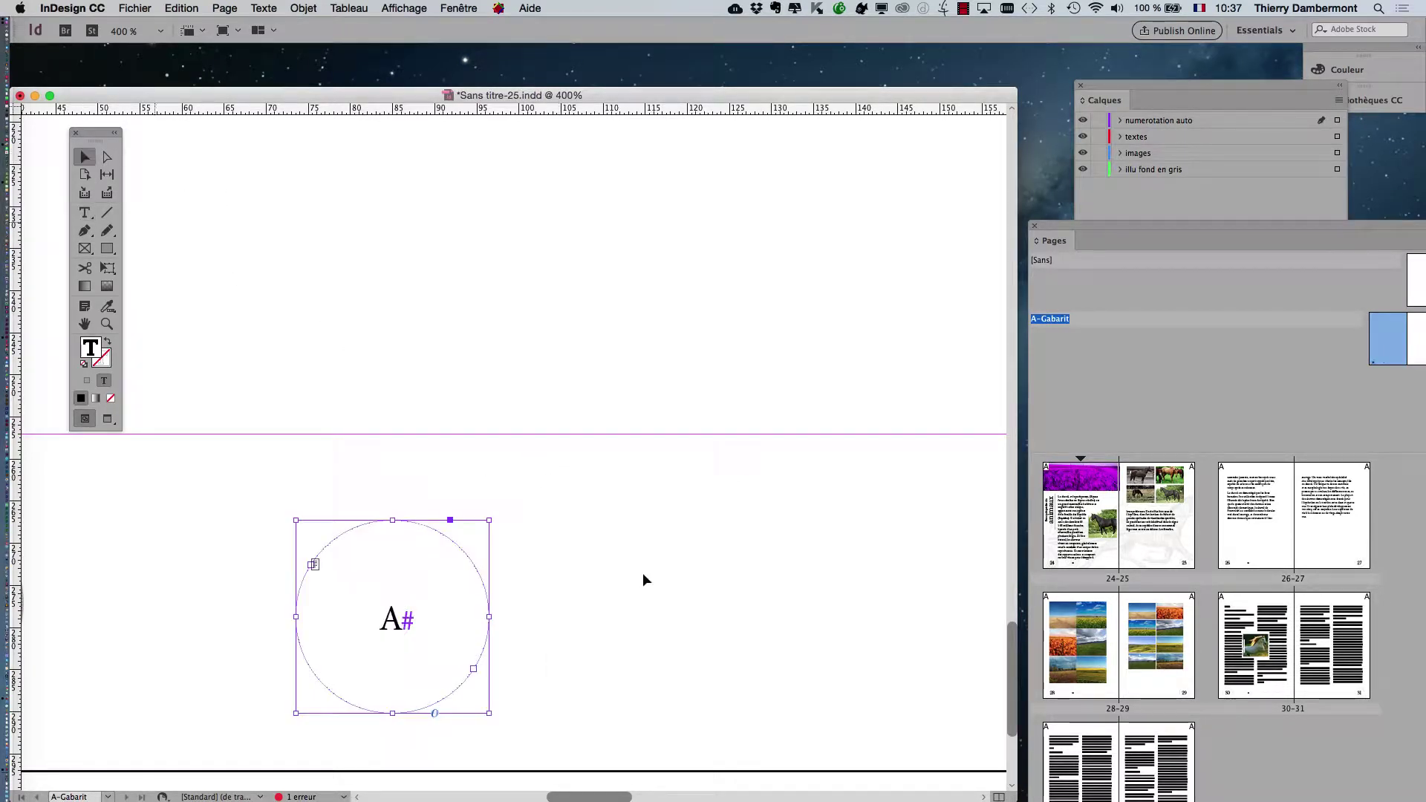
{"action": "left_click", "coordinate": [643, 580]}
{"action": "left_click", "coordinate": [483, 658]}
{"action": "left_click", "coordinate": [648, 703]}
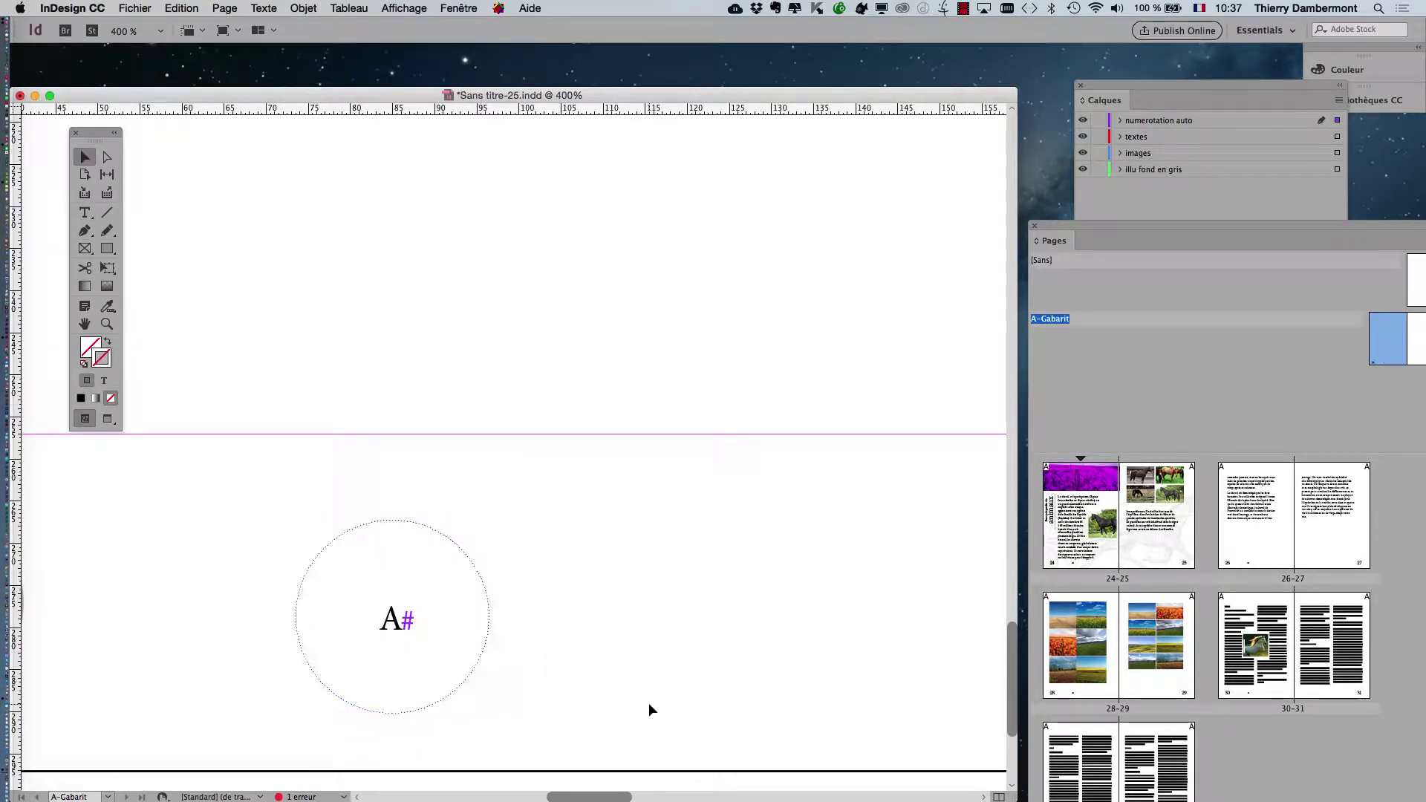
- Colour the outline of the circular page-number frame with the red swatch C=15 M=100 J=100 N=0
{"action": "left_click", "coordinate": [456, 656]}
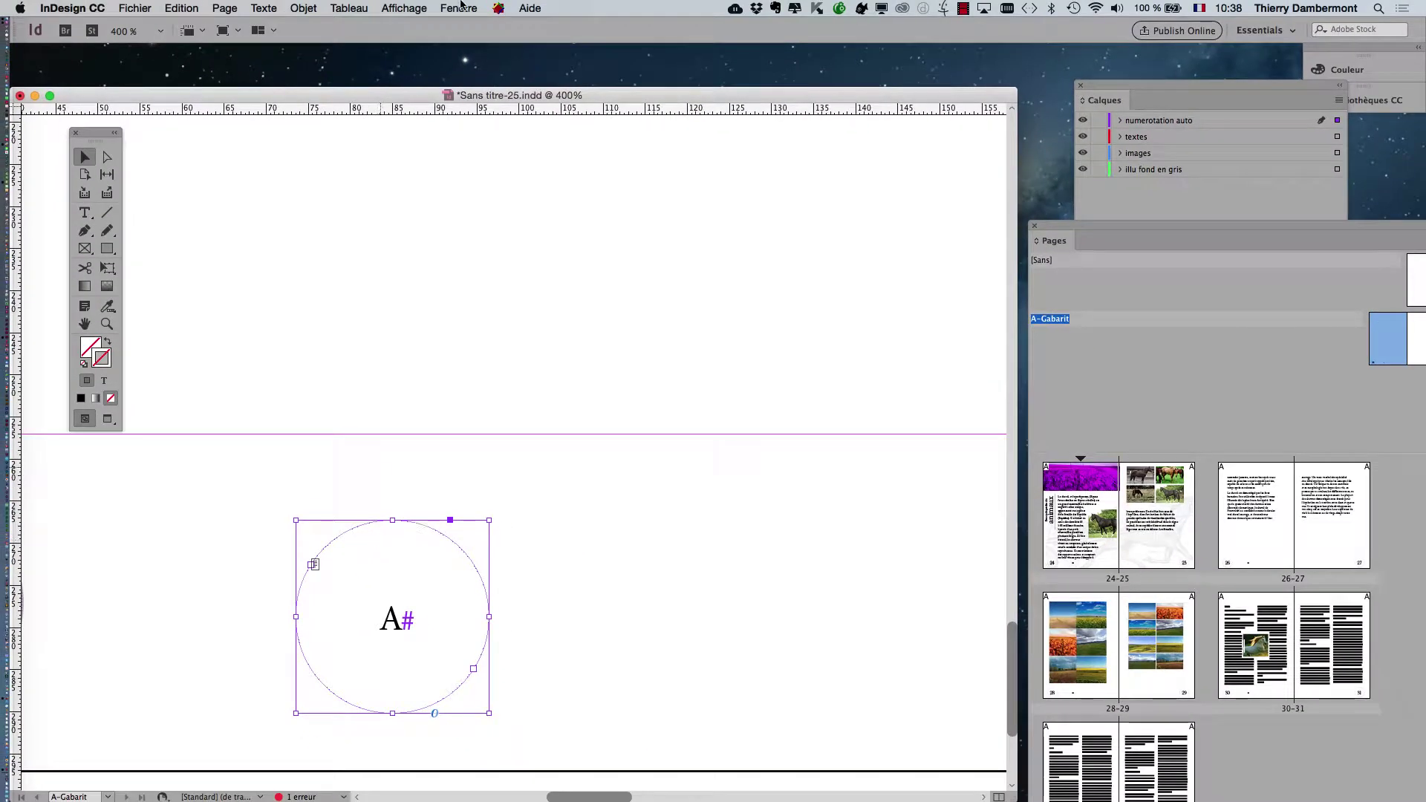
{"action": "left_click", "coordinate": [458, 8]}
{"action": "mouse_move", "coordinate": [475, 147]}
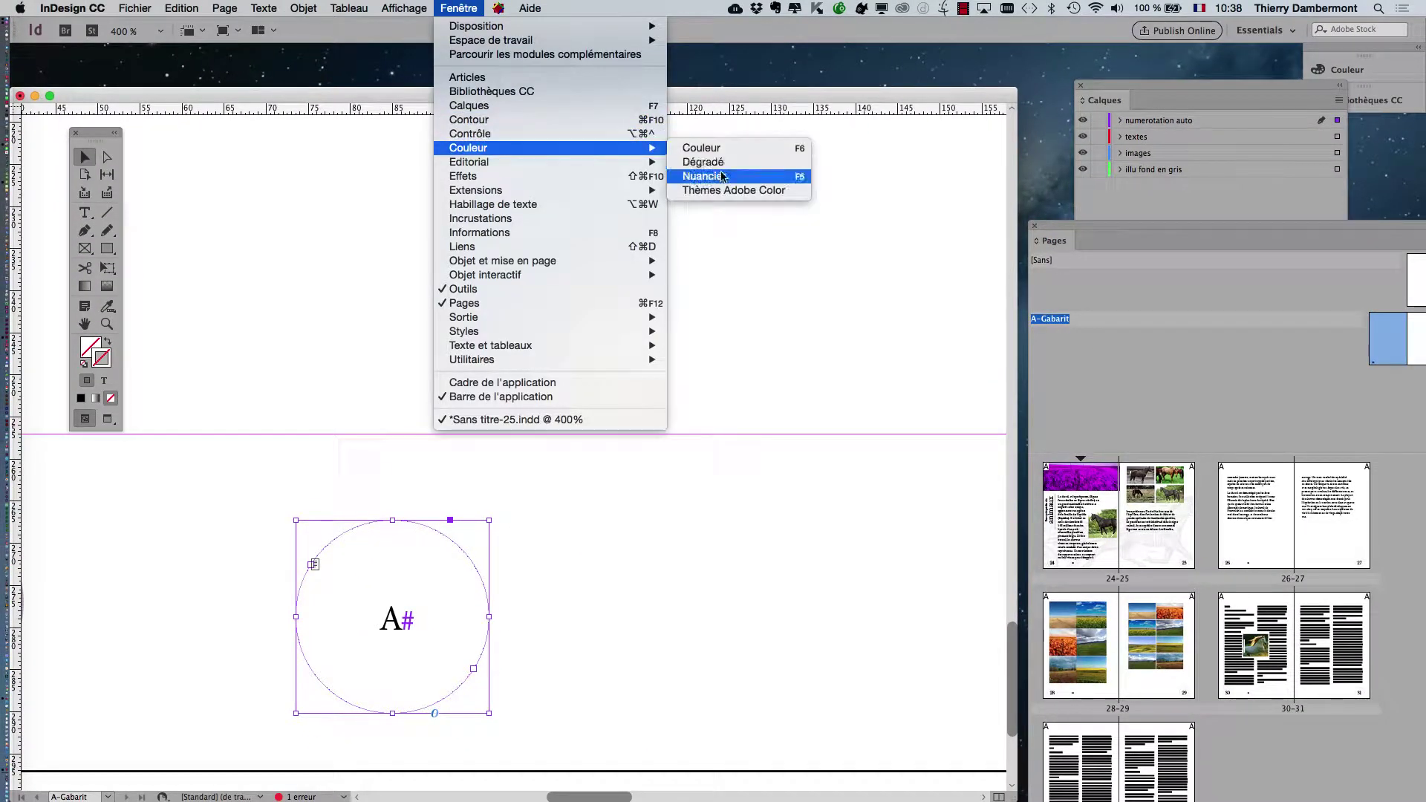
{"action": "left_click", "coordinate": [724, 179]}
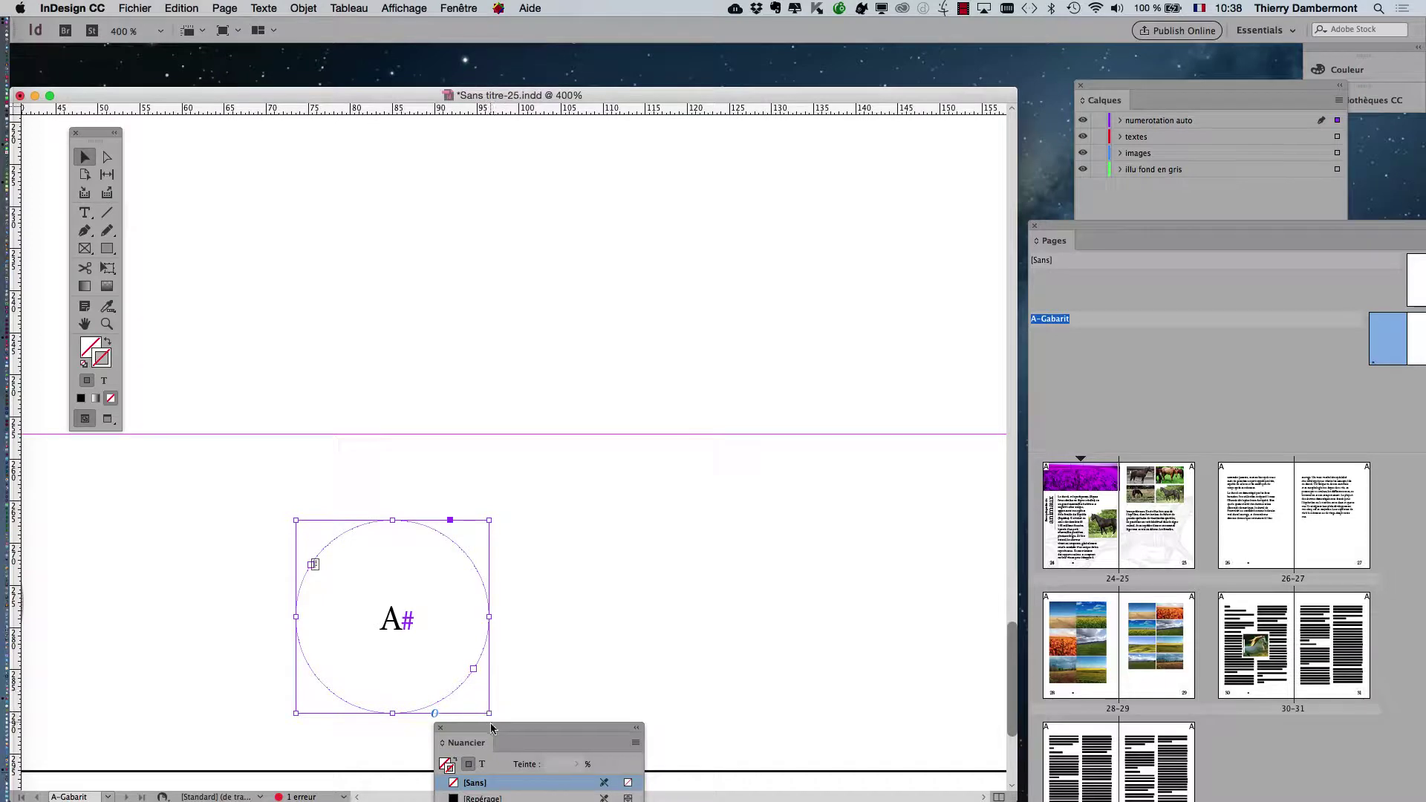
{"action": "mouse_move", "coordinate": [490, 727]}
{"action": "left_mouse_down"}
{"action": "mouse_move", "coordinate": [662, 484]}
{"action": "mouse_move", "coordinate": [676, 289]}
{"action": "left_mouse_up"}
{"action": "left_click", "coordinate": [645, 460]}
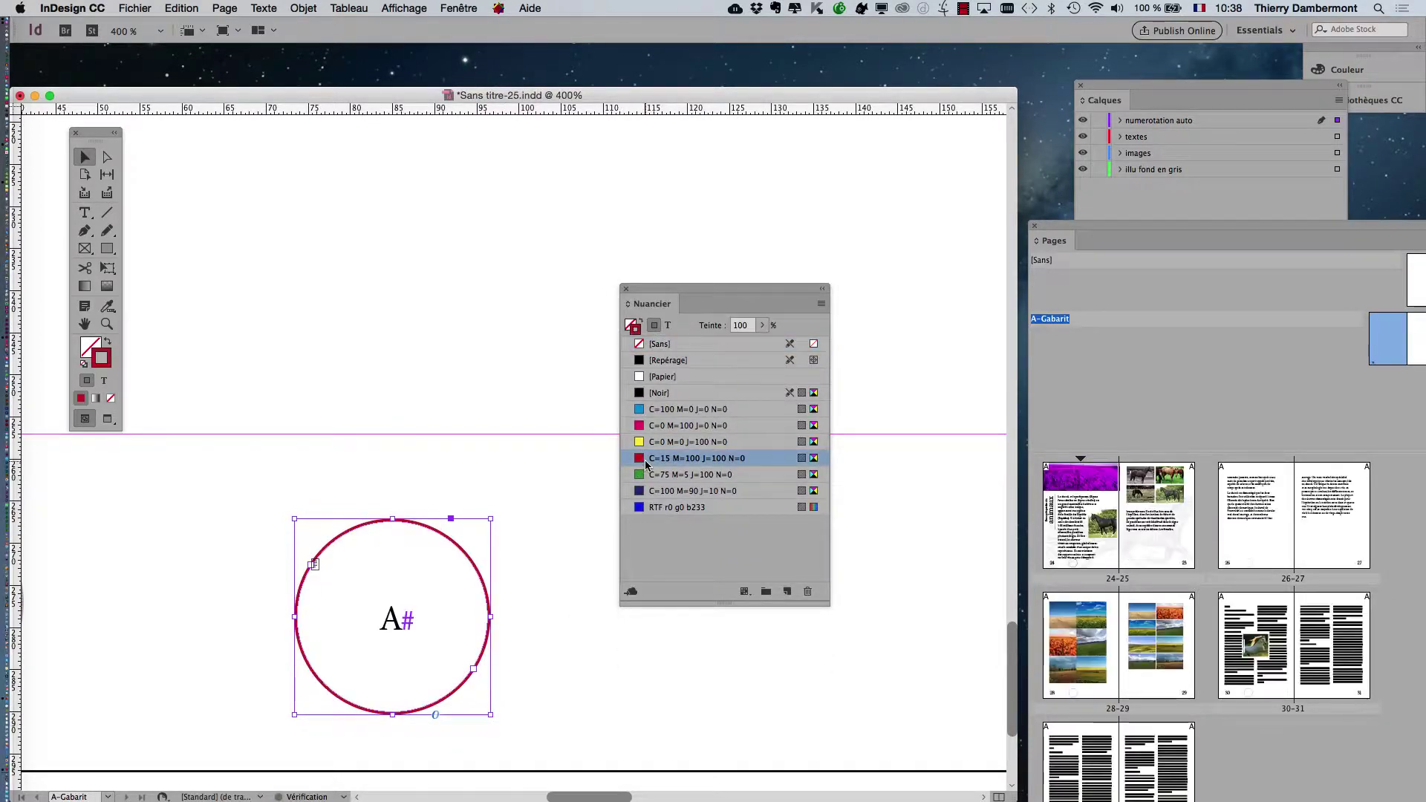
- Give the page-number circle's outline a thickness of 4 pt and a round-dotted stroke type
{"action": "left_click", "coordinate": [458, 7]}
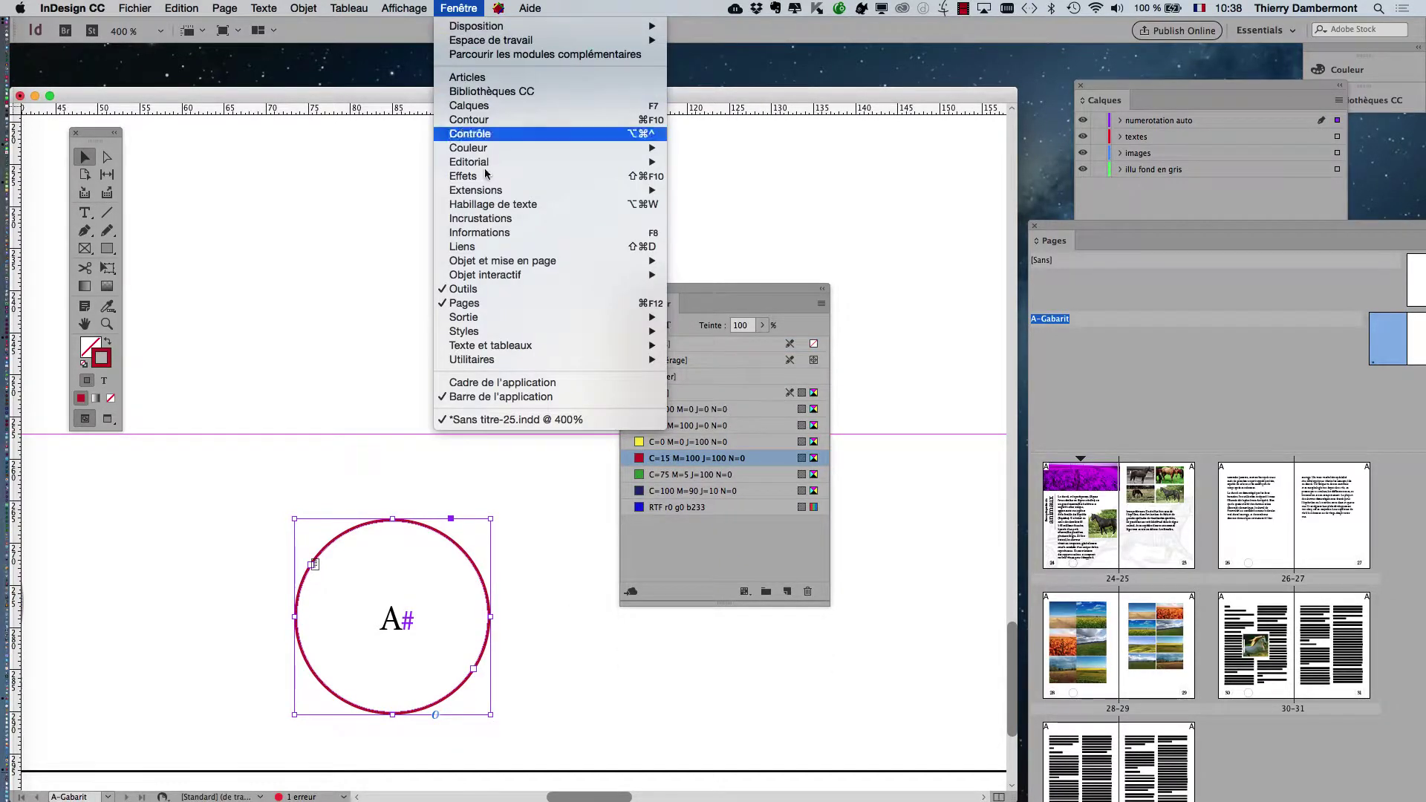
{"action": "left_click", "coordinate": [488, 121]}
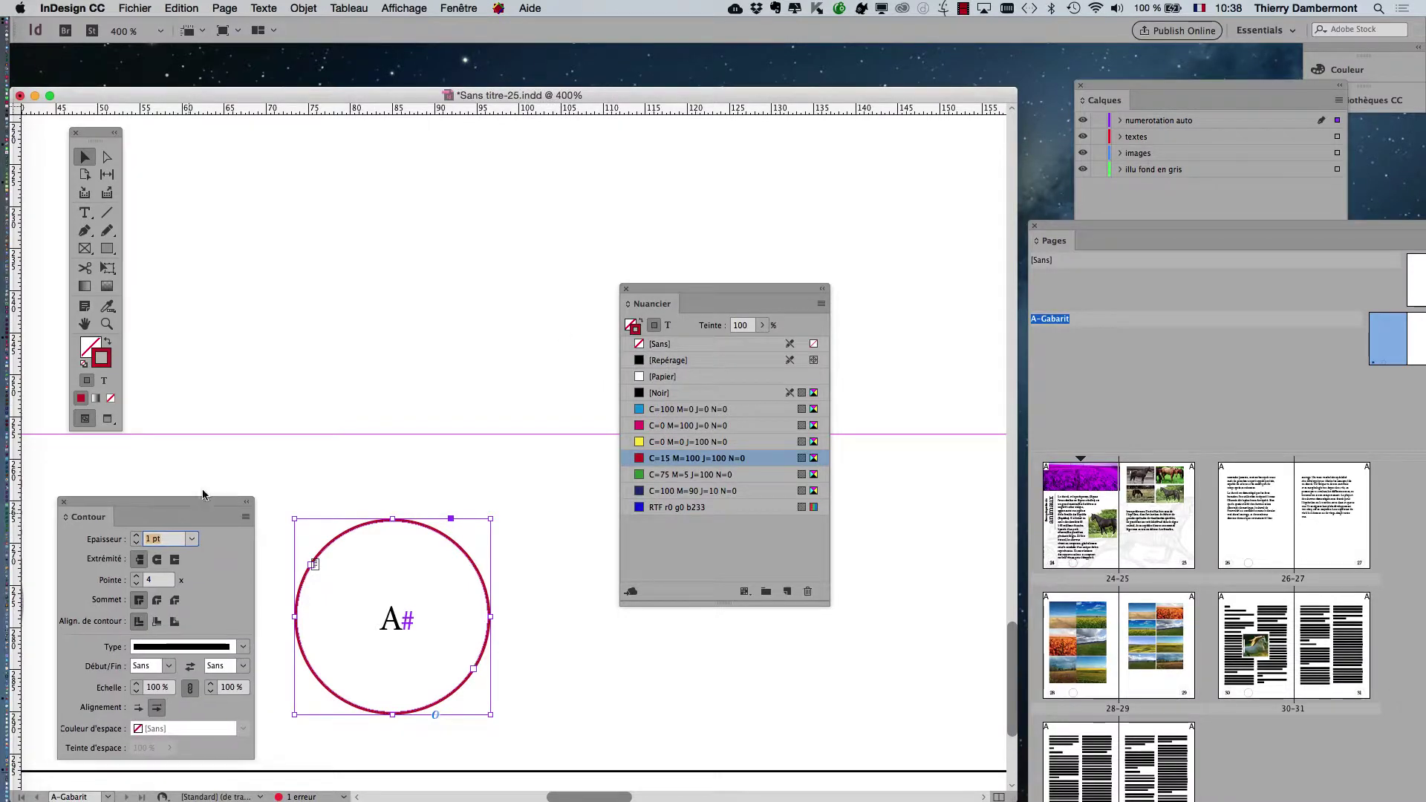
{"action": "left_click_drag", "start_coordinate": [189, 522], "coordinate": [431, 198]}
{"action": "left_click", "coordinate": [377, 218]}
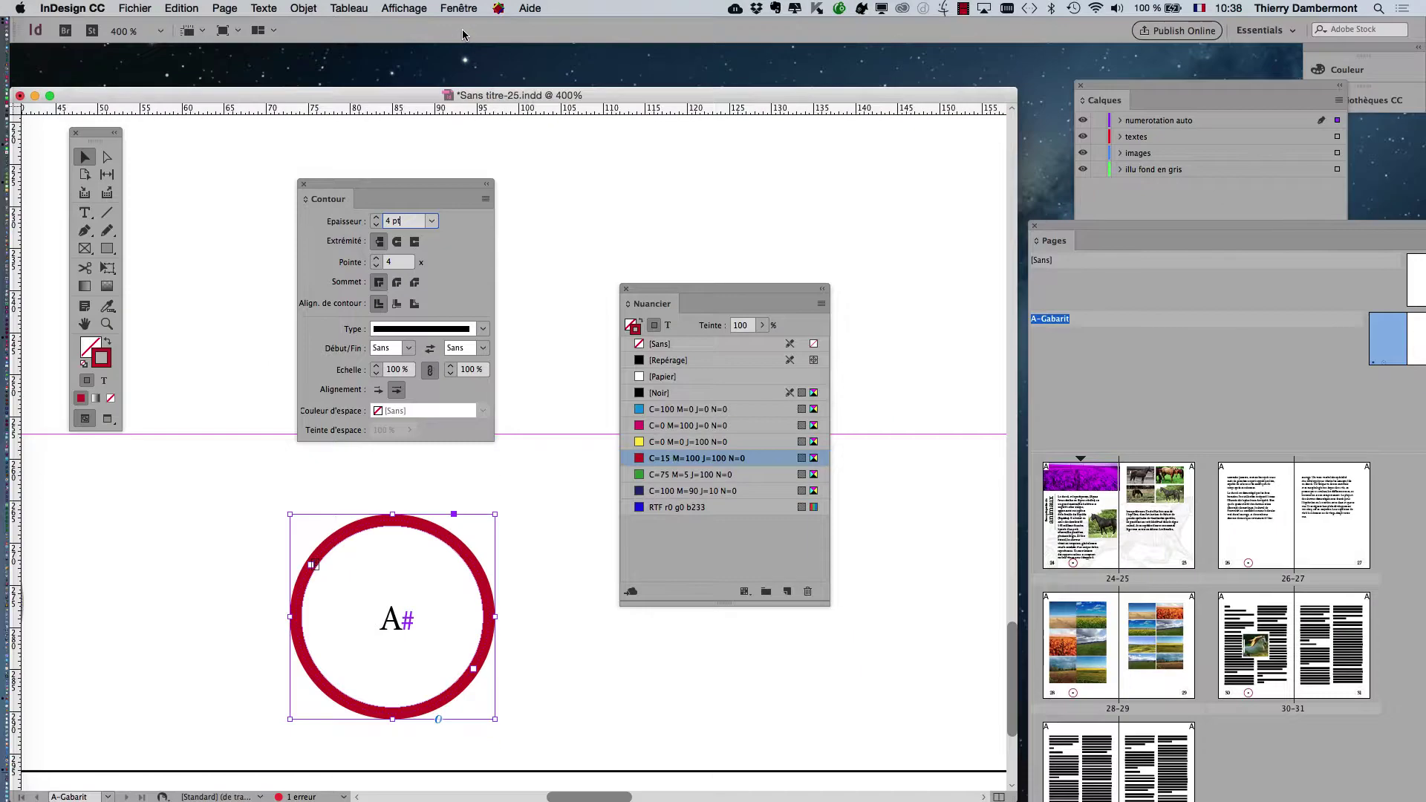
{"action": "left_click", "coordinate": [405, 350]}
{"action": "key", "text": "Escape"}
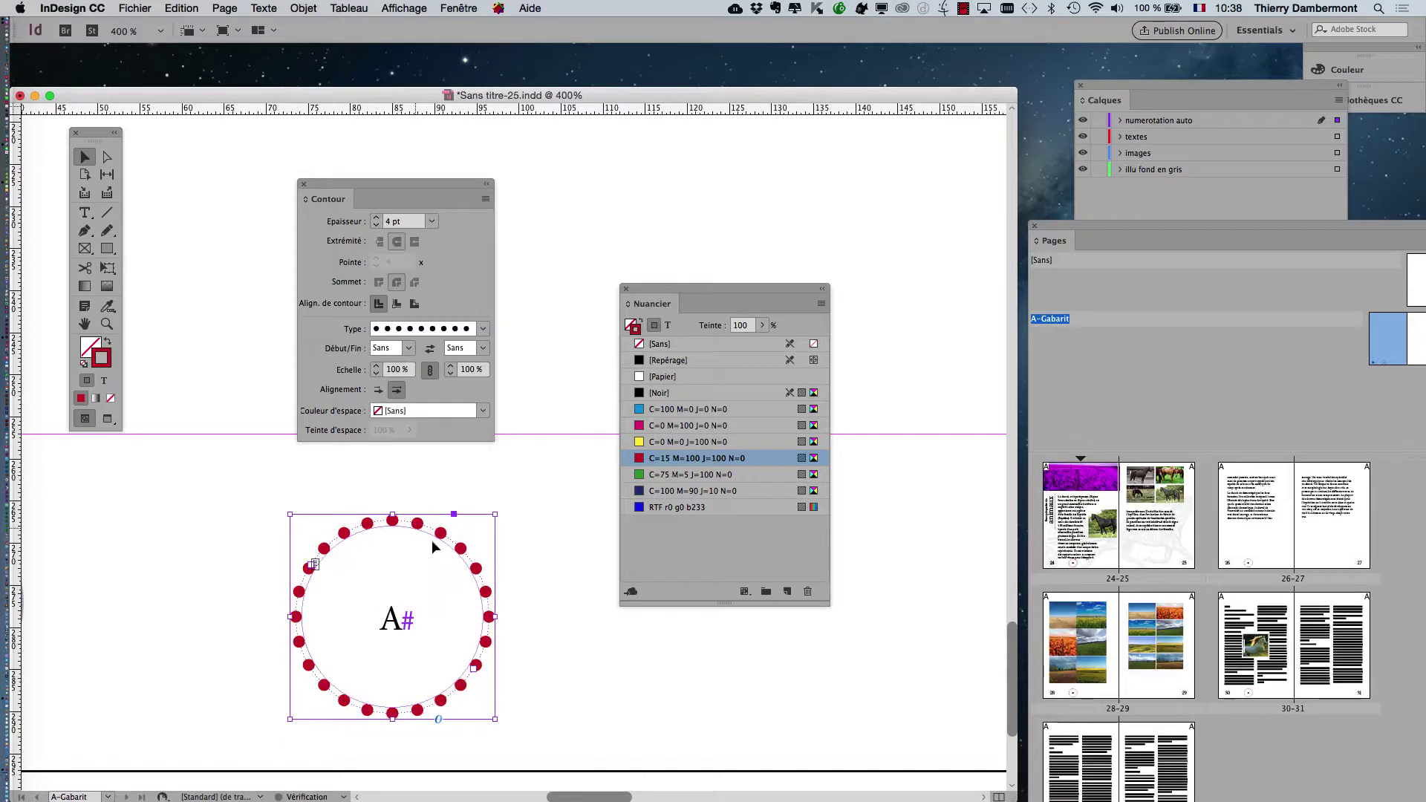
- Switch to Preview mode and enlarge the page-number marker in the red dotted circle to 50 pt
{"action": "left_click", "coordinate": [446, 512]}
{"action": "left_click", "coordinate": [113, 421]}
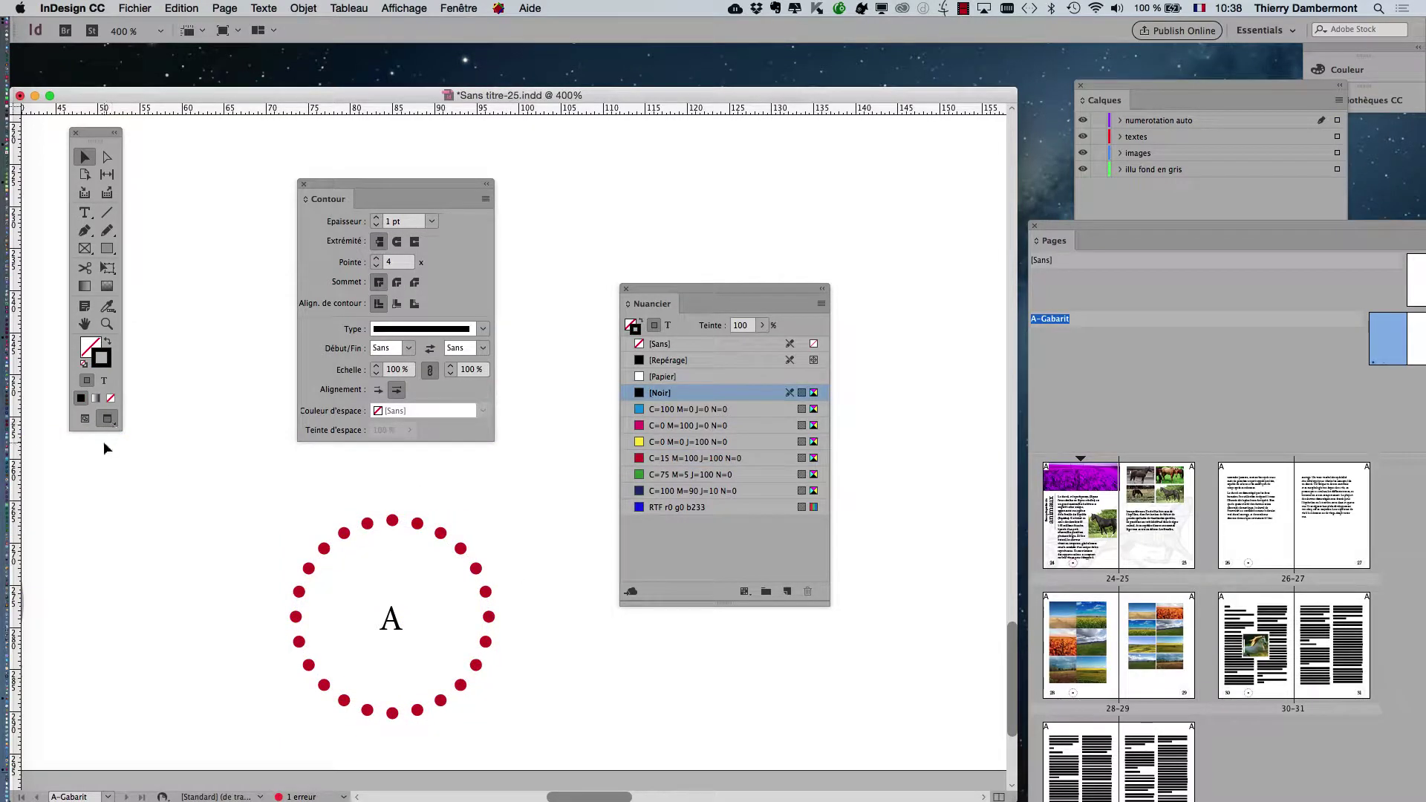
{"action": "left_click", "coordinate": [410, 604]}
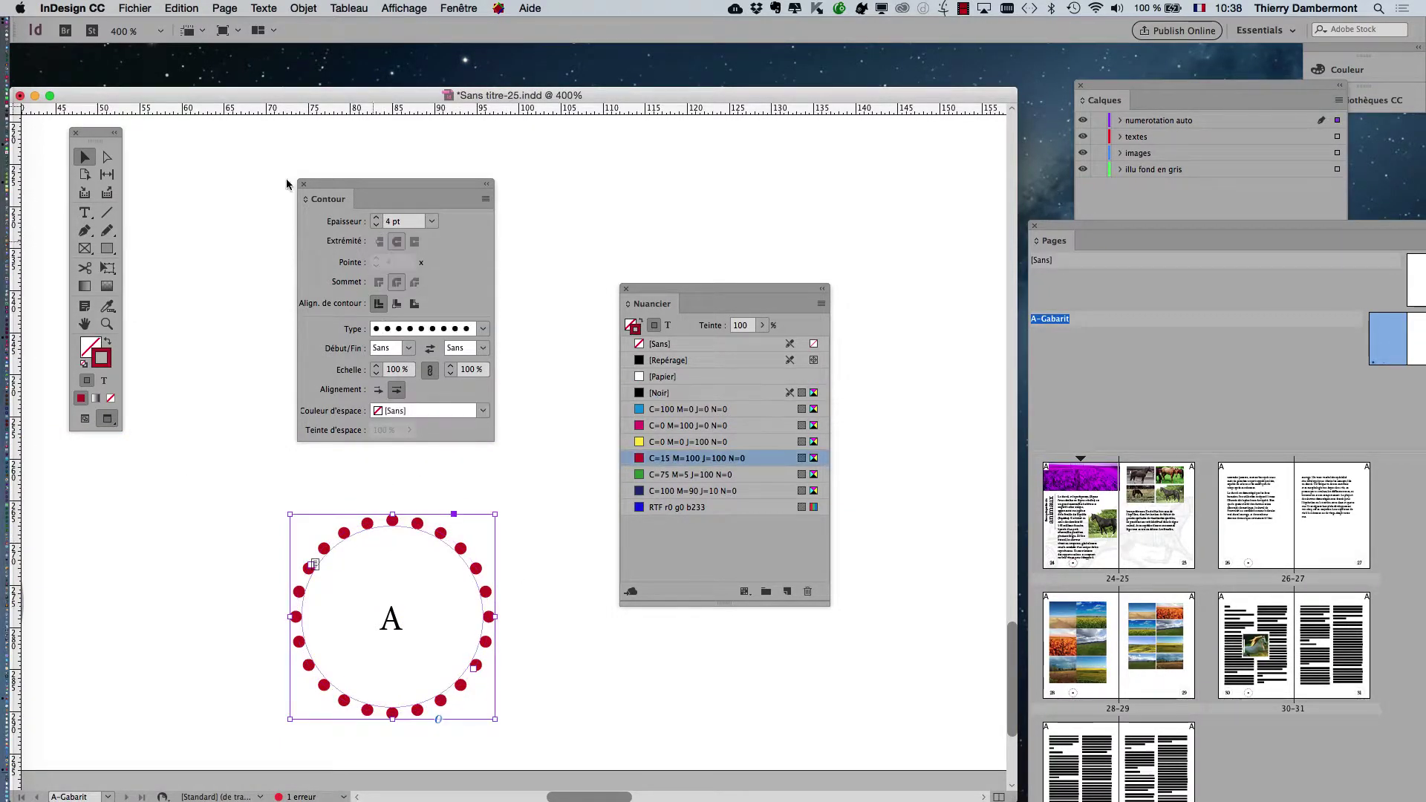
{"action": "left_click", "coordinate": [265, 8]}
{"action": "left_click", "coordinate": [301, 97]}
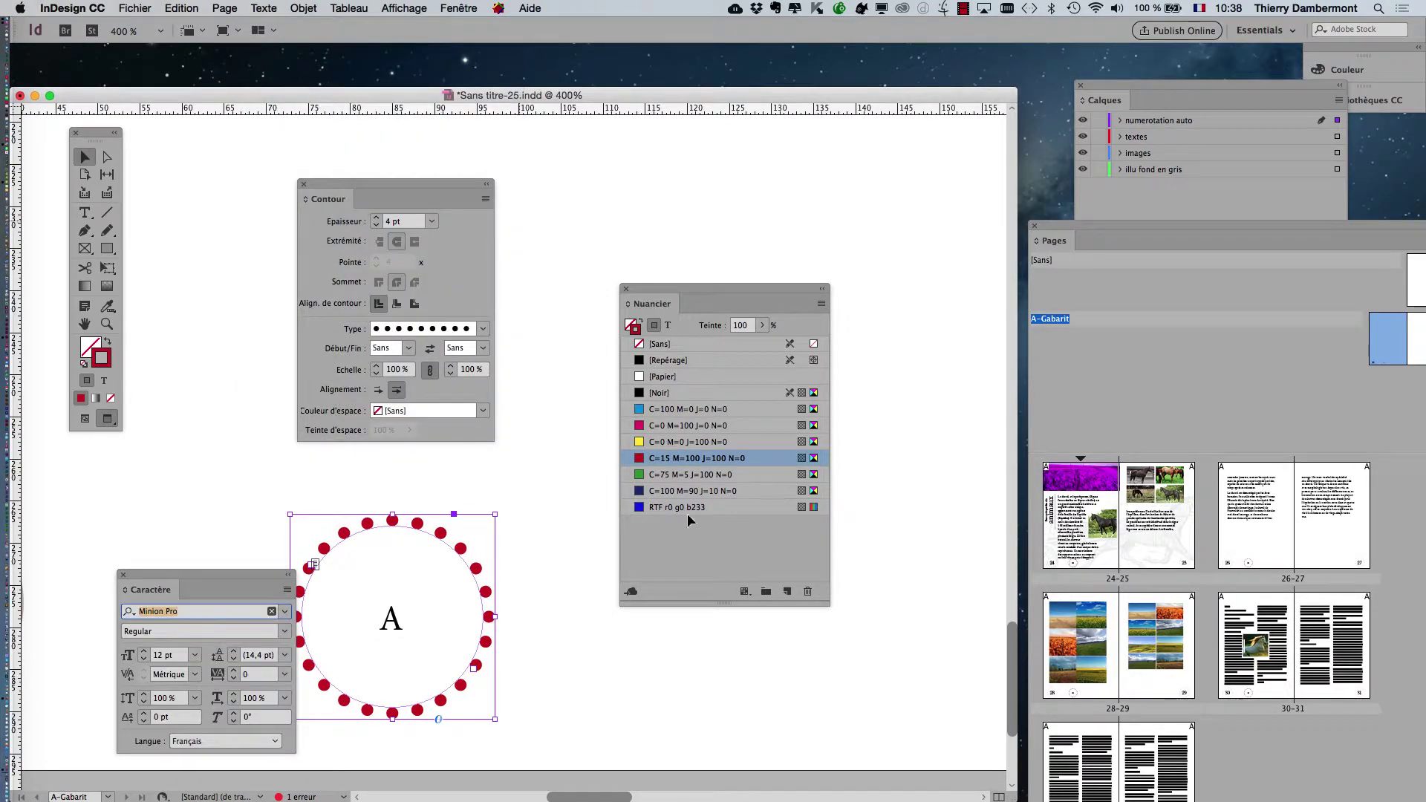
{"action": "left_click", "coordinate": [144, 651]}
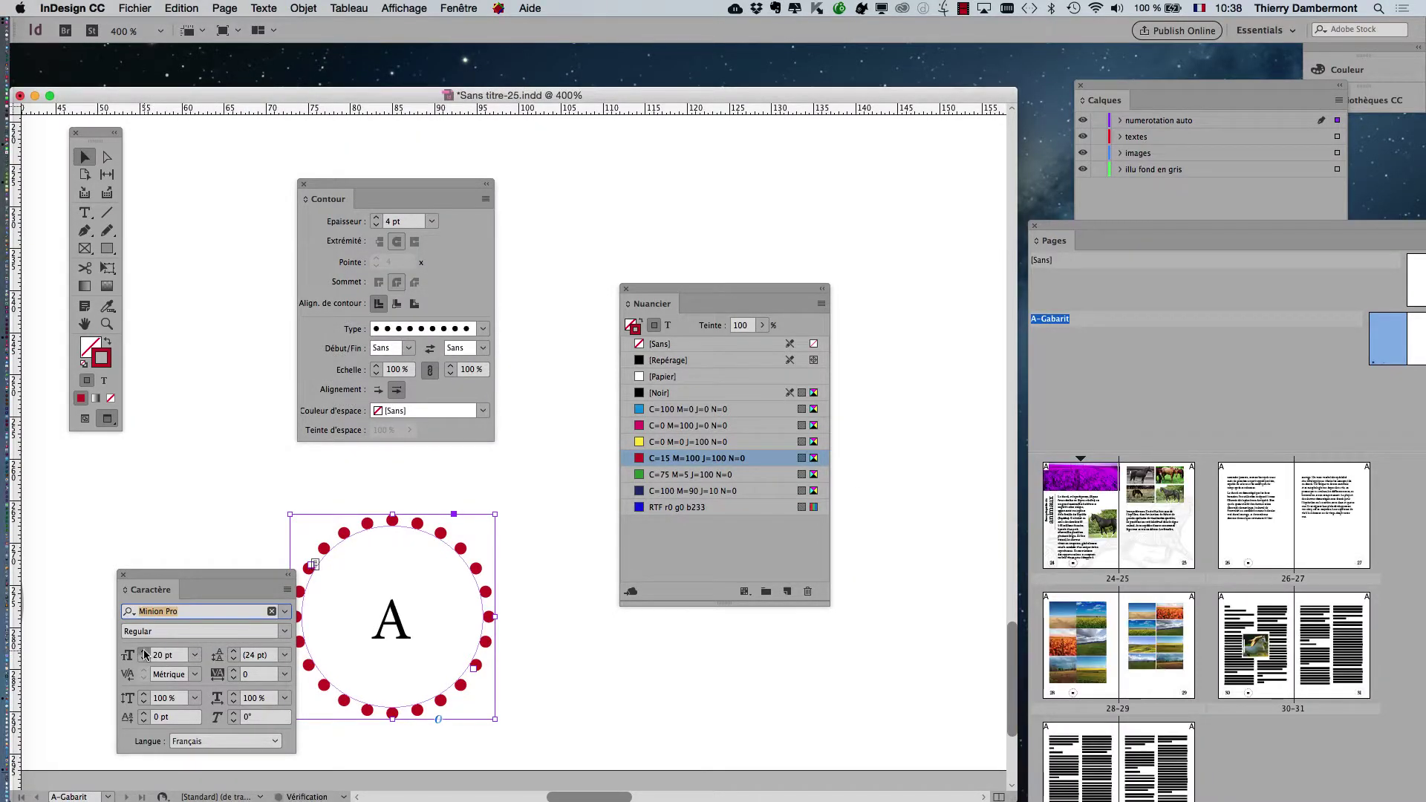
{"action": "left_click", "coordinate": [144, 652]}
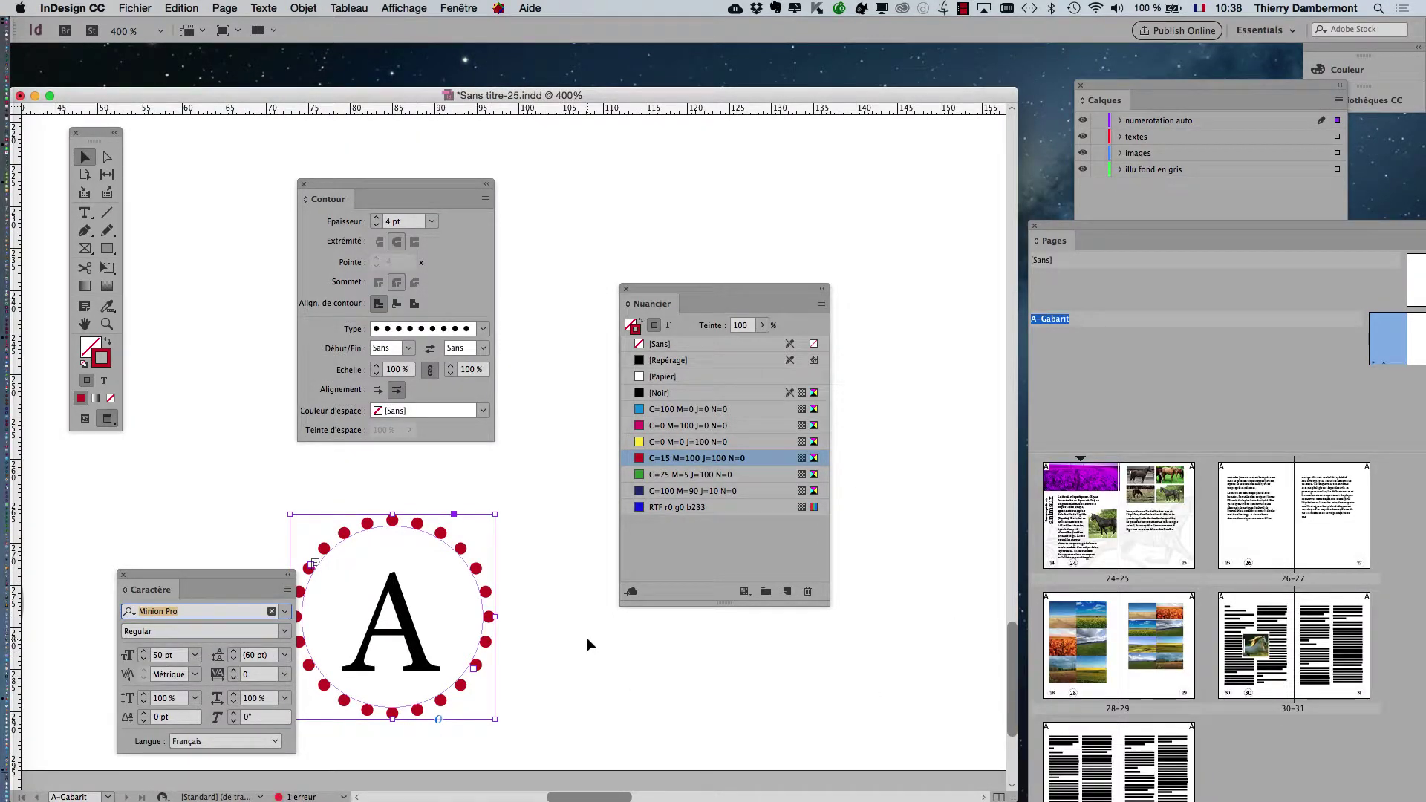
- Move the dotted page-number circle slightly right and down on the master, and check it on page 28
{"action": "scroll", "coordinate": [586, 637], "scroll_direction": "down", "scroll_amount": 1}
{"action": "type", "text": "Magic Fleurons"}
{"action": "left_click_drag", "start_coordinate": [466, 651], "coordinate": [554, 687]}
{"action": "left_click", "coordinate": [1096, 663]}
{"action": "double_click", "coordinate": [1096, 663]}
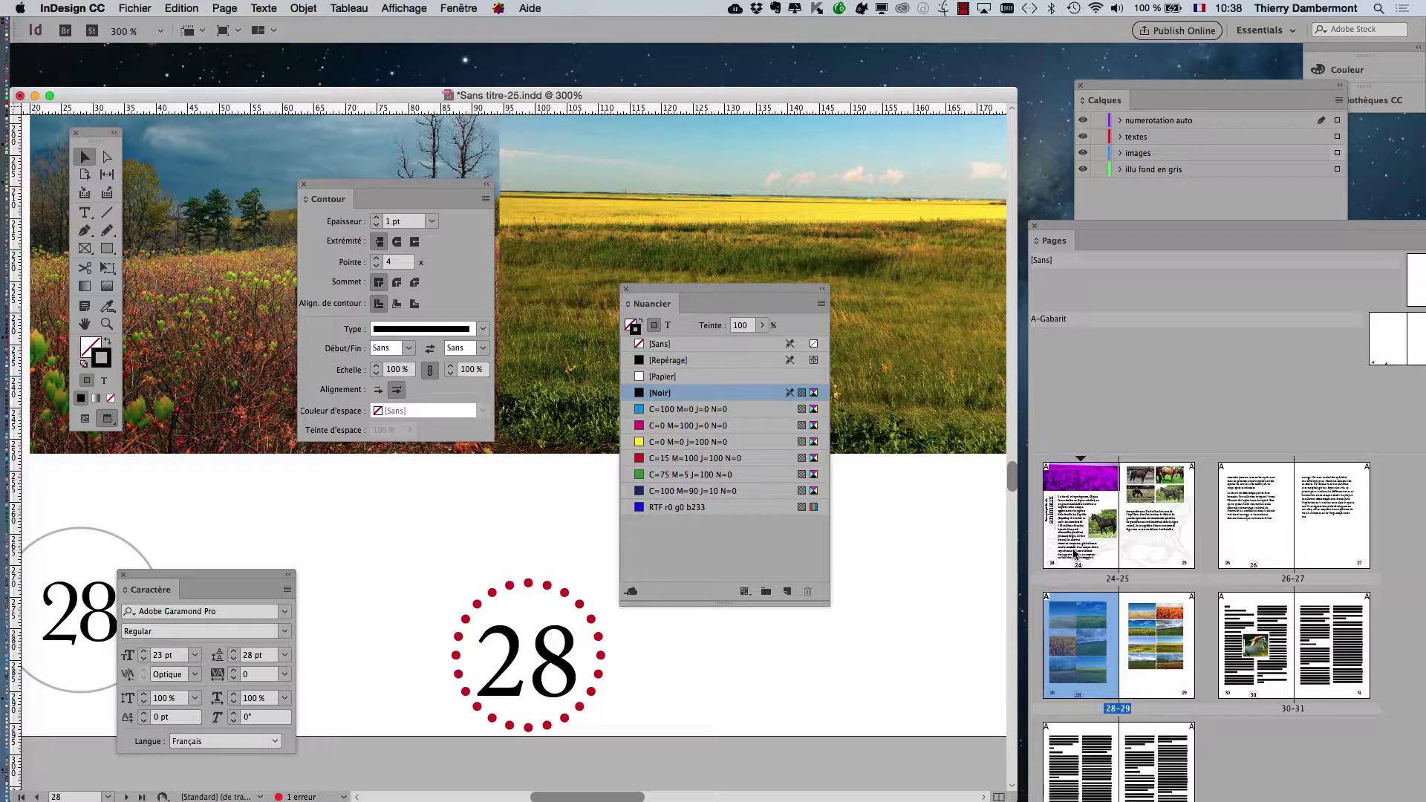
- Scale the dotted circle on A-Gabarit down to about 29.5 pt text with the Free Transform tool, and check page 28
{"action": "double_click", "coordinate": [1372, 340]}
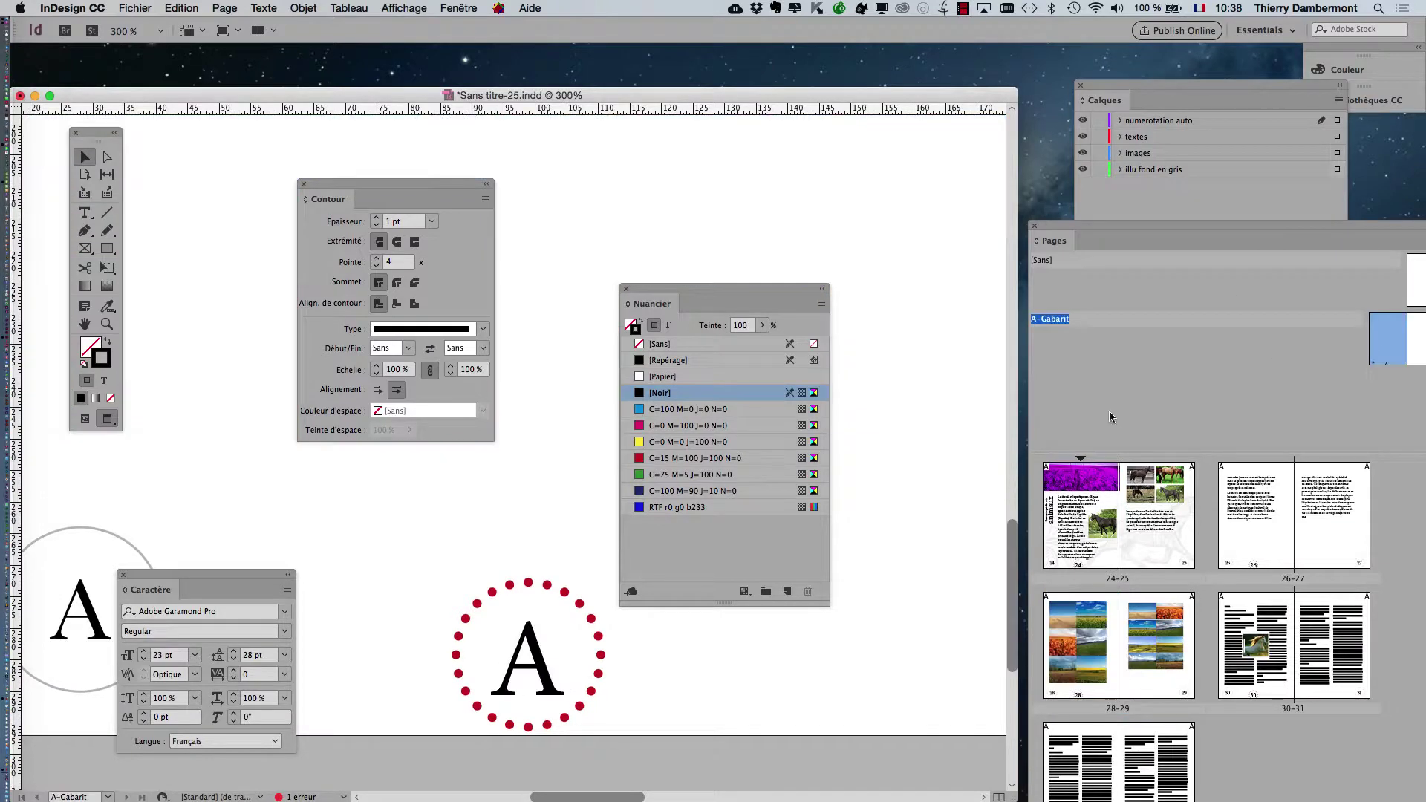
{"action": "left_click", "coordinate": [559, 598]}
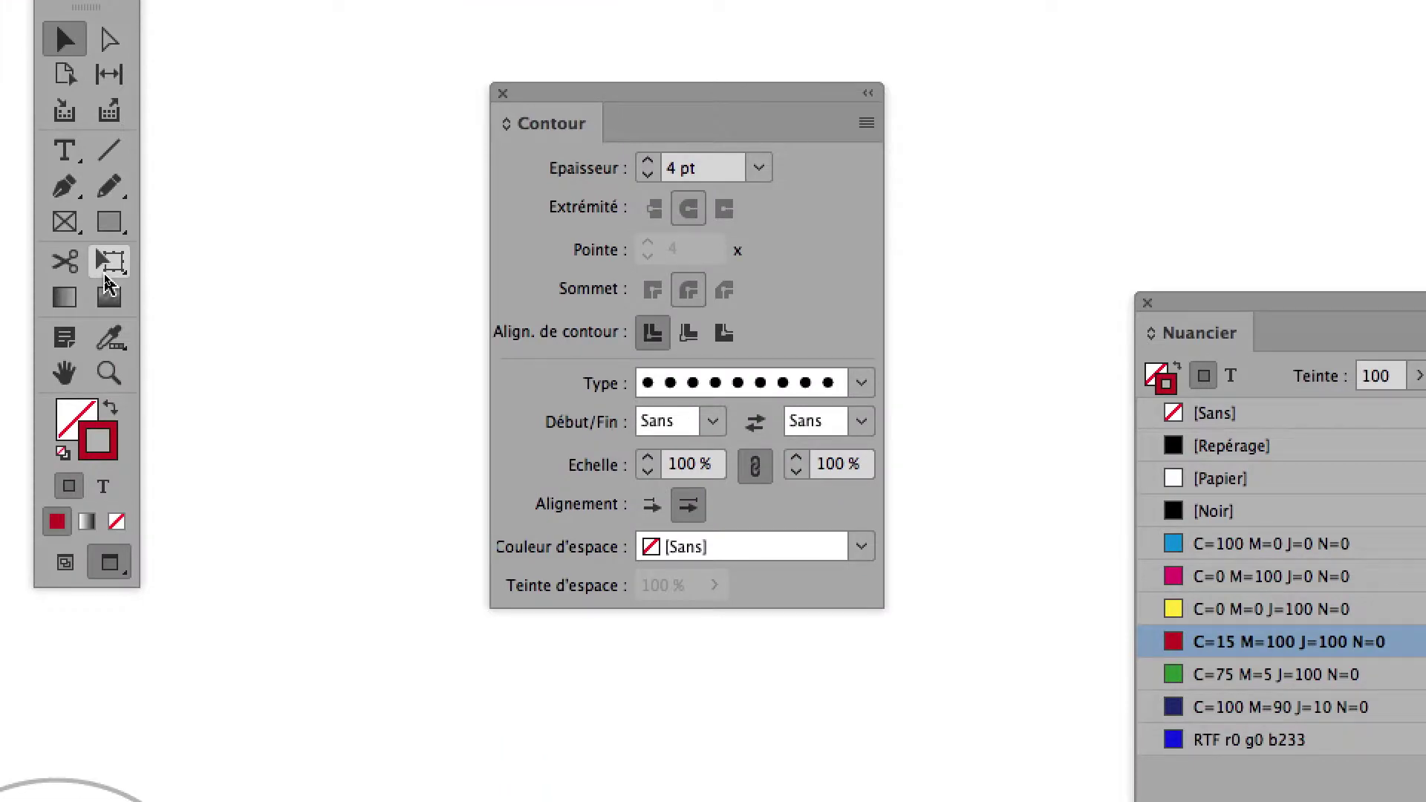
{"action": "left_click", "coordinate": [108, 265]}
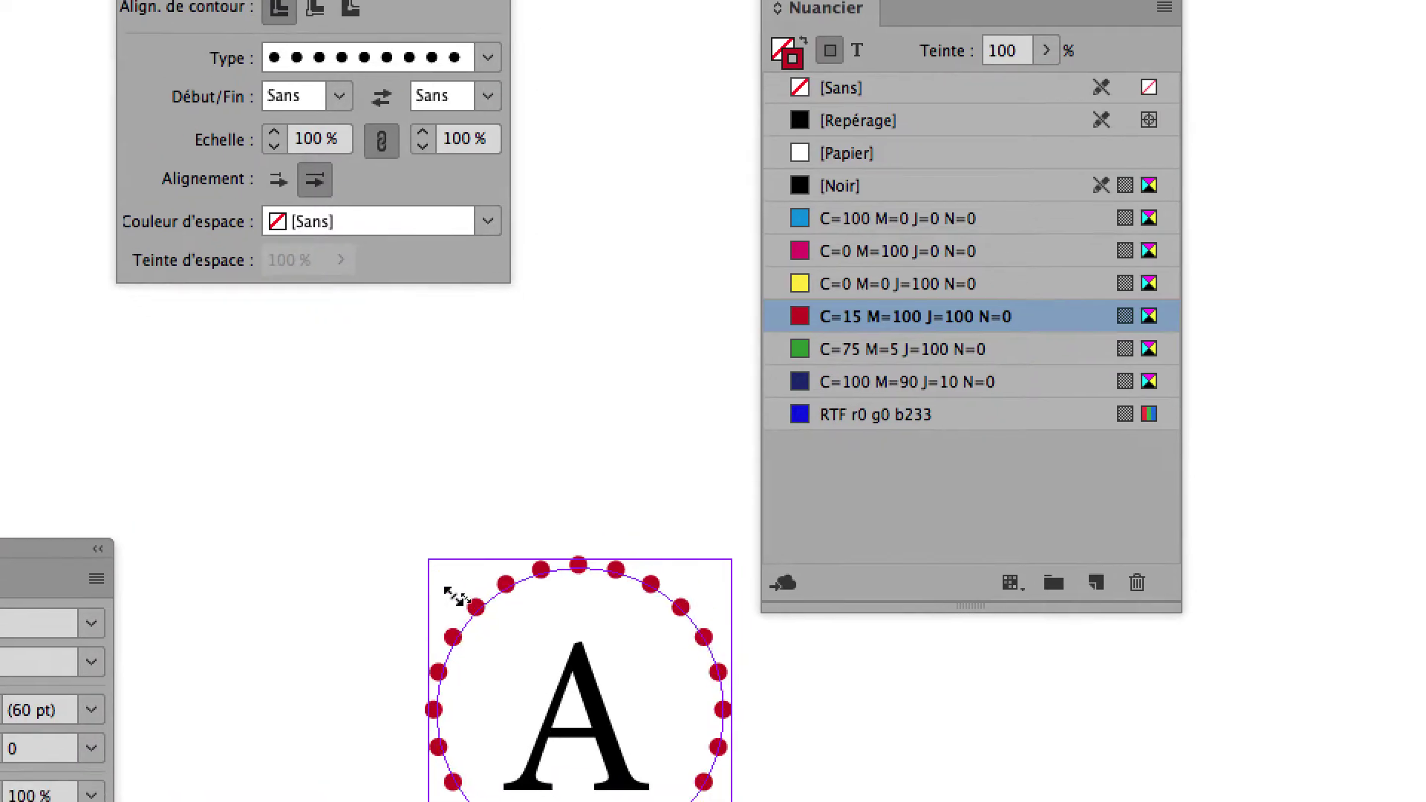
{"action": "left_click_drag", "start_coordinate": [454, 596], "coordinate": [432, 630]}
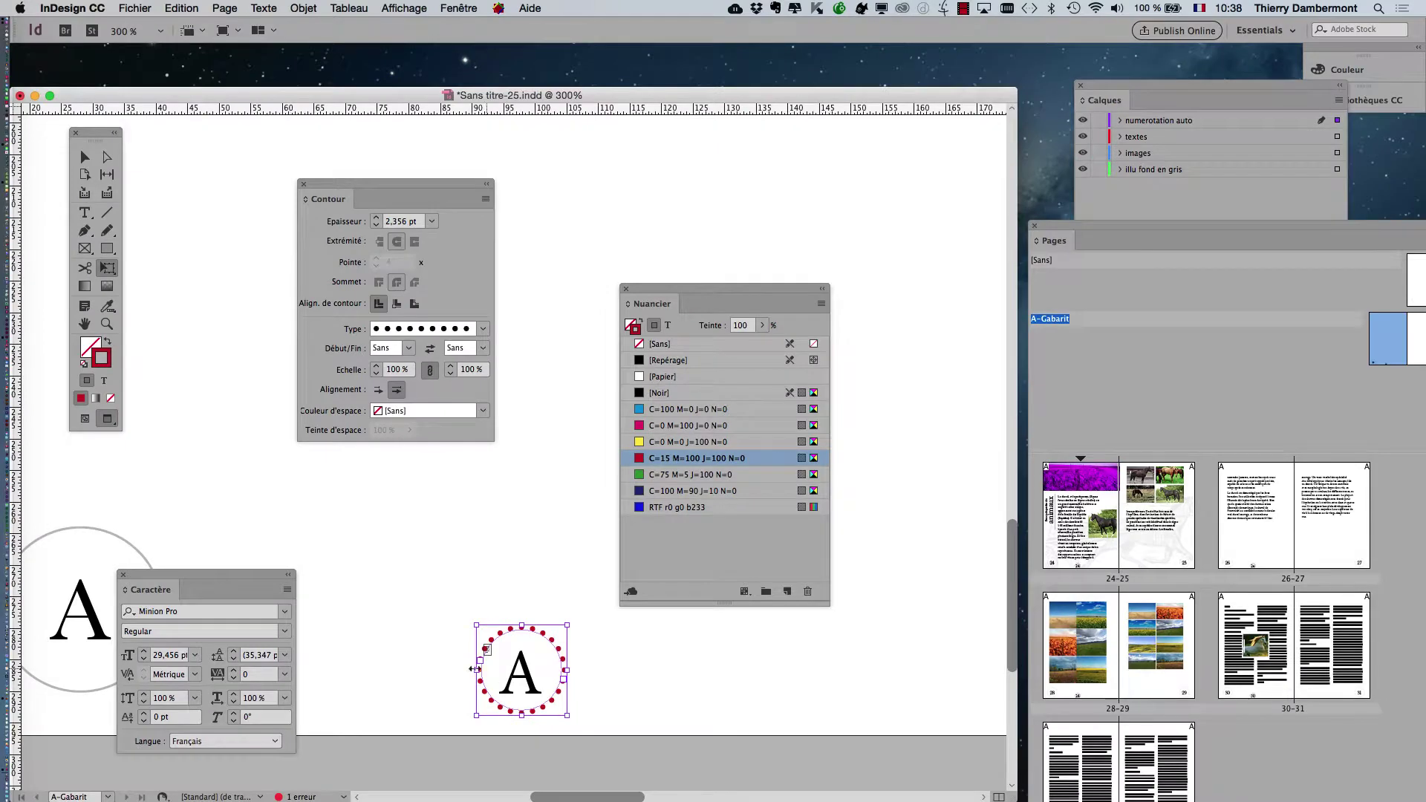
{"action": "double_click", "coordinate": [1095, 666]}
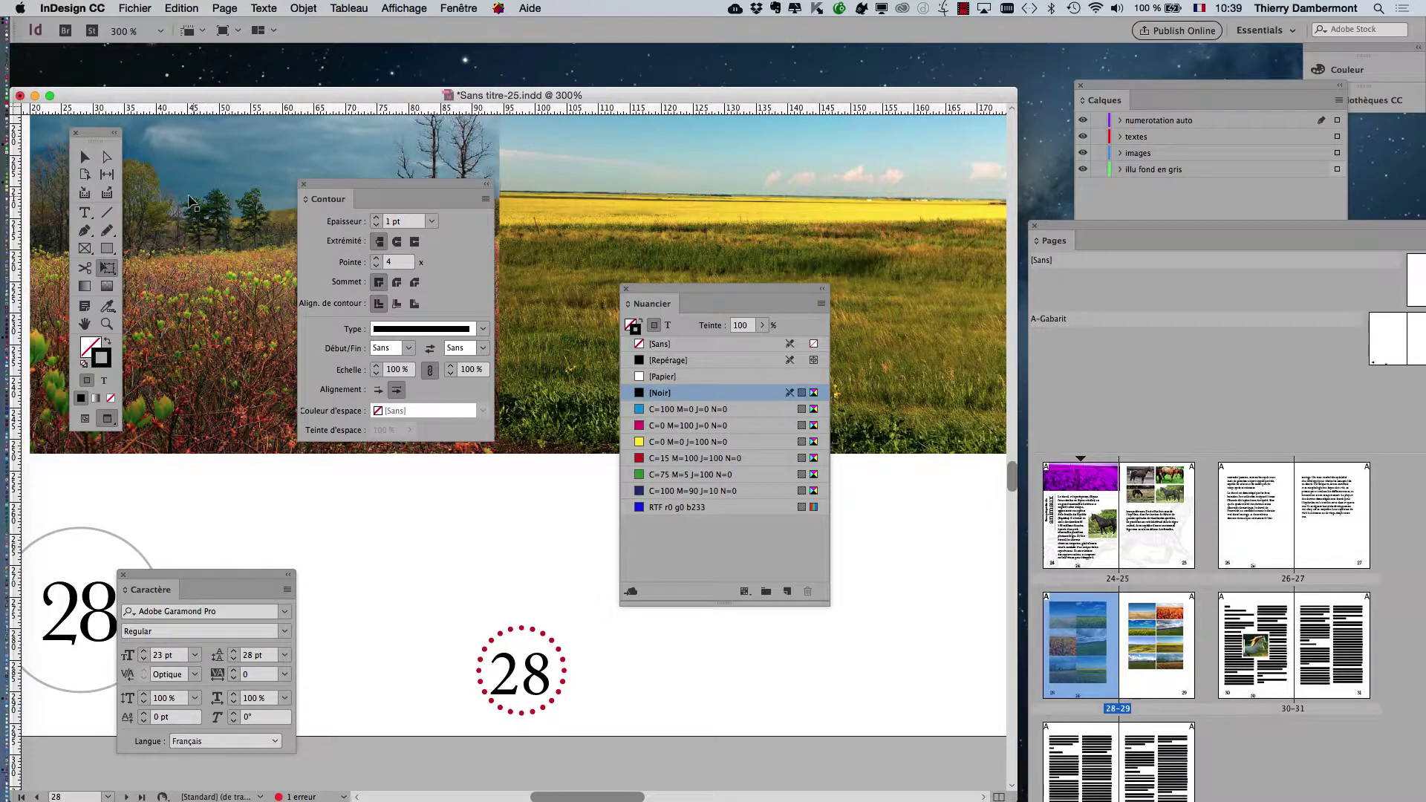
- Restore normal view and move the small dotted circle off the A-Gabarit master page onto the pasteboard beside the left page
{"action": "left_click", "coordinate": [85, 157]}
{"action": "scroll", "coordinate": [617, 672], "scroll_direction": "down", "scroll_amount": 2}
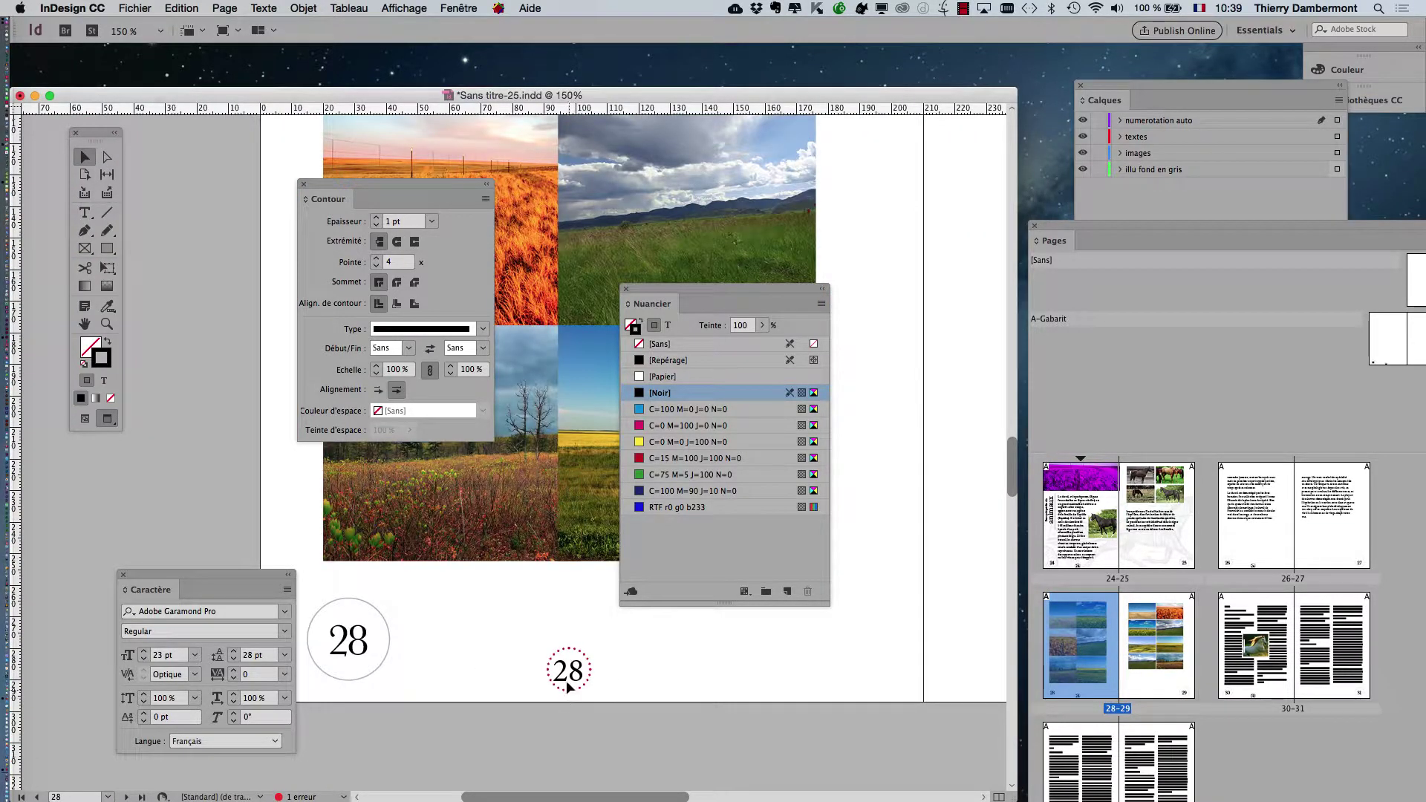
{"action": "left_click_drag", "start_coordinate": [568, 677], "coordinate": [110, 434]}
{"action": "key", "text": "w"}
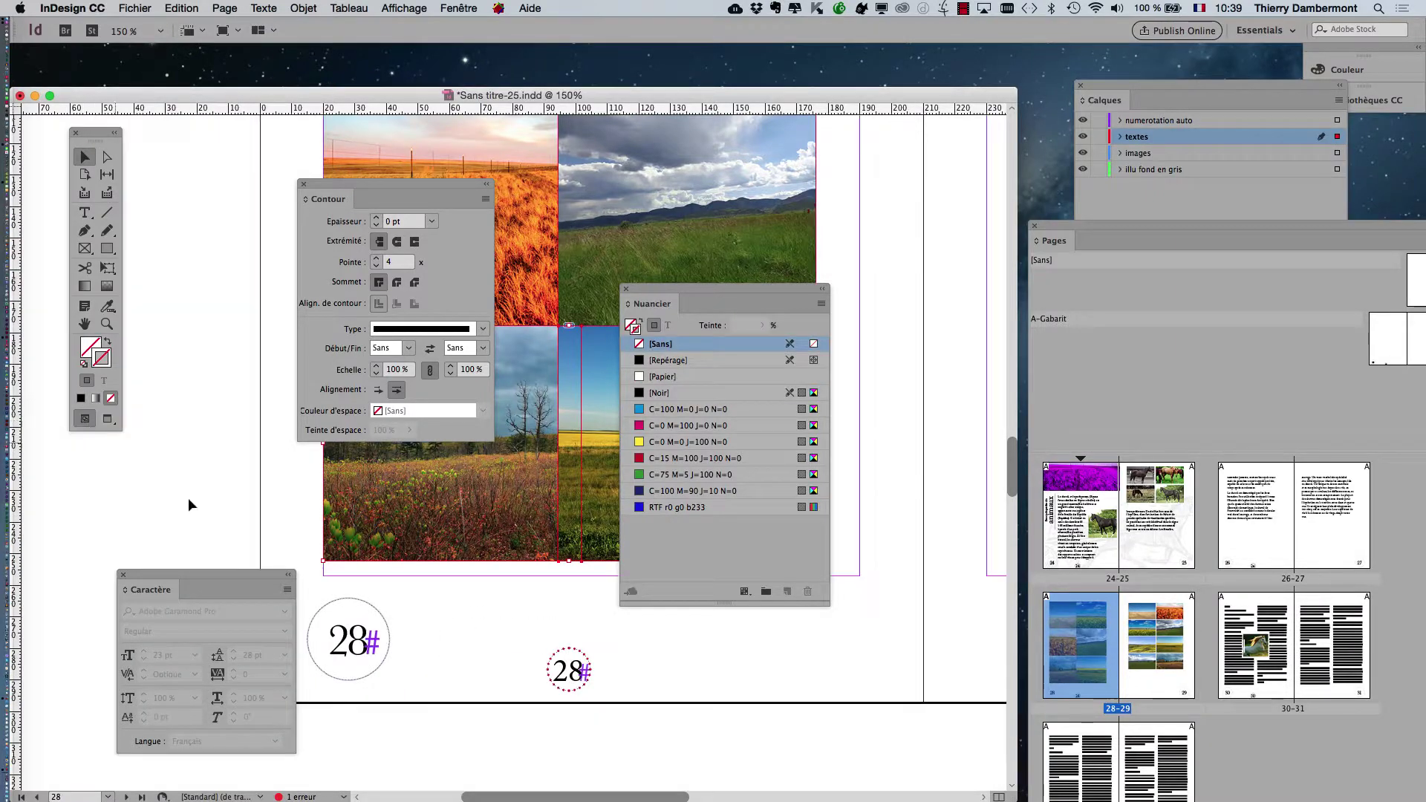
{"action": "double_click", "coordinate": [1395, 349]}
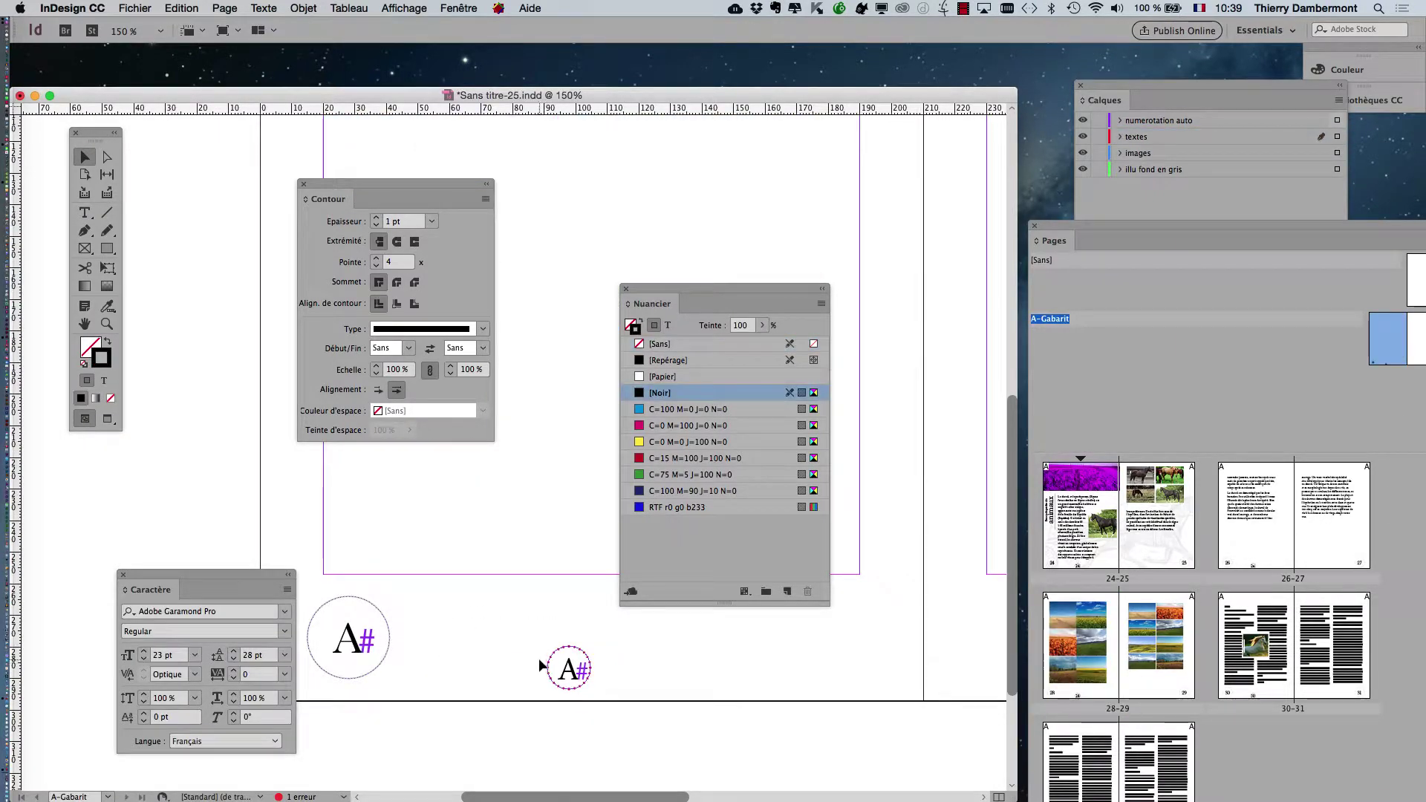
{"action": "mouse_move", "coordinate": [567, 669]}
{"action": "left_mouse_down"}
{"action": "mouse_move", "coordinate": [127, 471]}
{"action": "mouse_move", "coordinate": [143, 513]}
{"action": "left_mouse_up"}
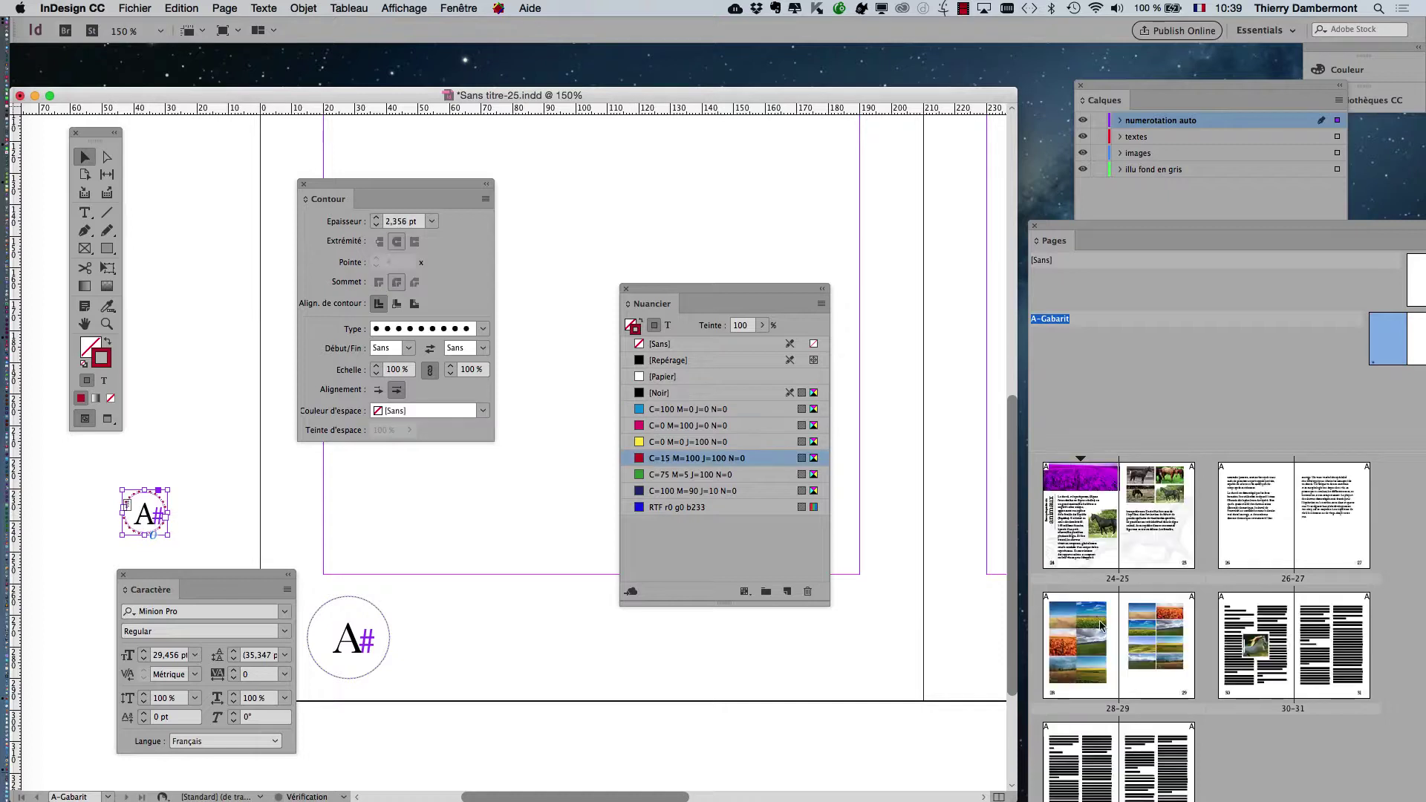
- Check the numbering on page 24, return to the A-Gabarit spread and close the Contour, Nuancier and Caractère panels
{"action": "double_click", "coordinate": [1090, 558]}
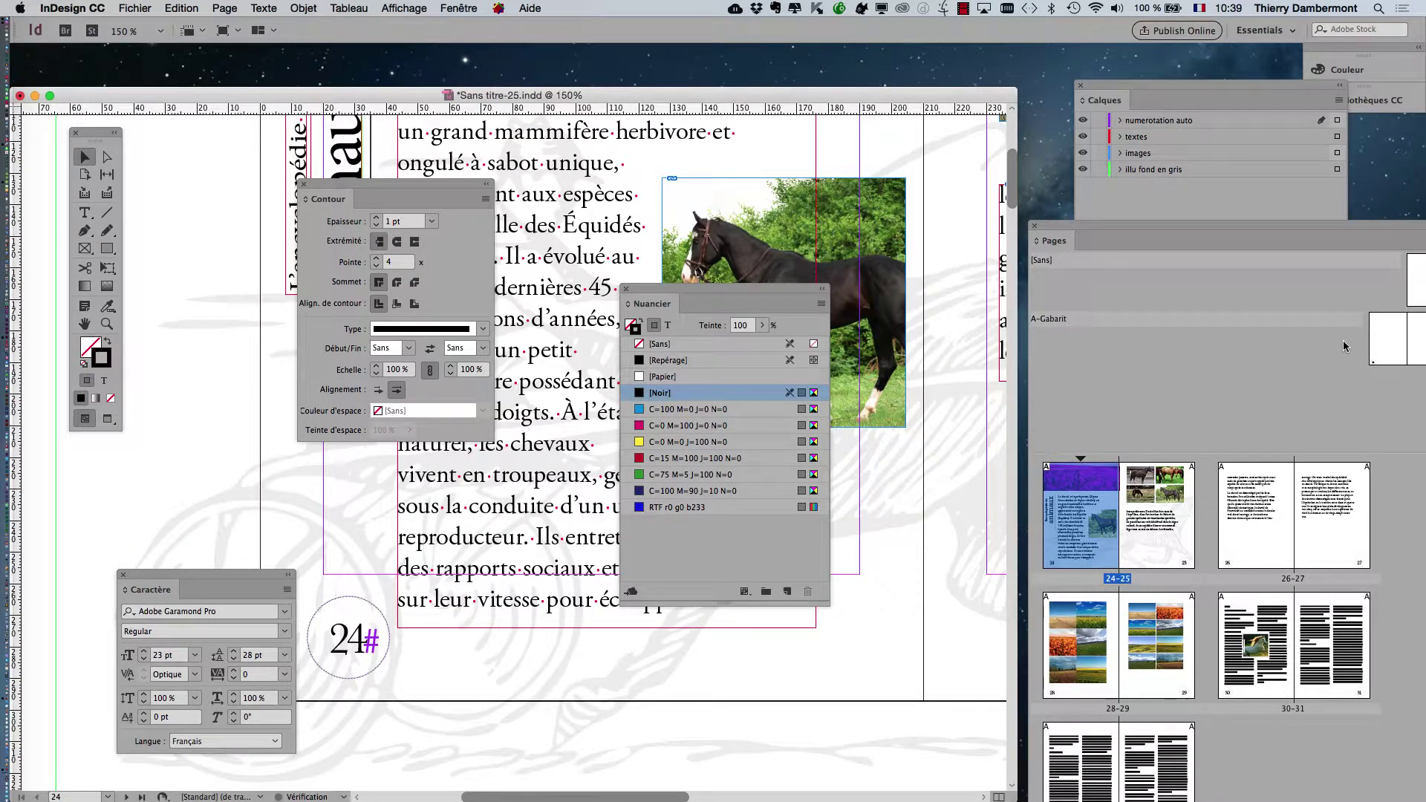
{"action": "double_click", "coordinate": [1385, 343]}
{"action": "scroll", "coordinate": [813, 624], "scroll_direction": "down", "scroll_amount": 3}
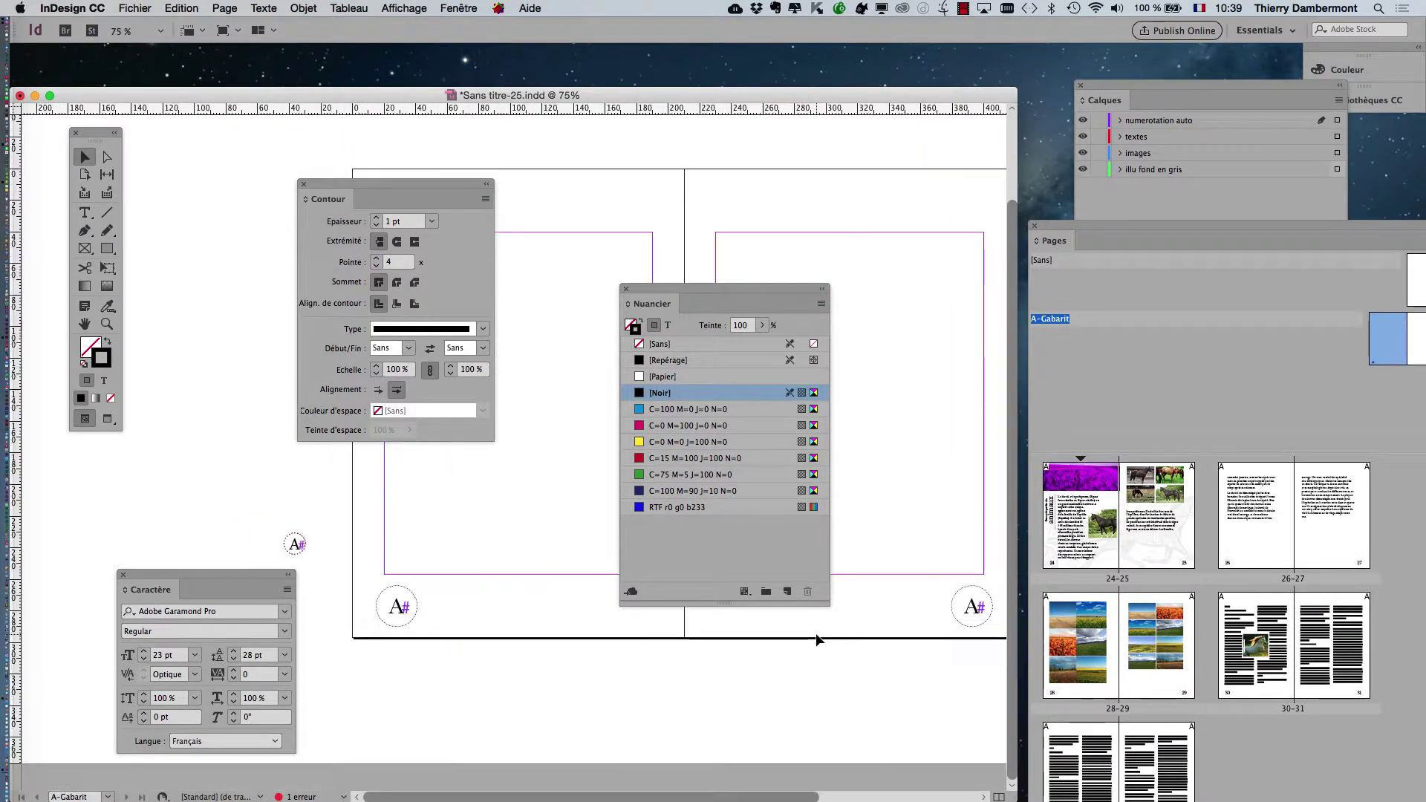
{"action": "scroll", "coordinate": [814, 636], "scroll_direction": "down", "scroll_amount": 2}
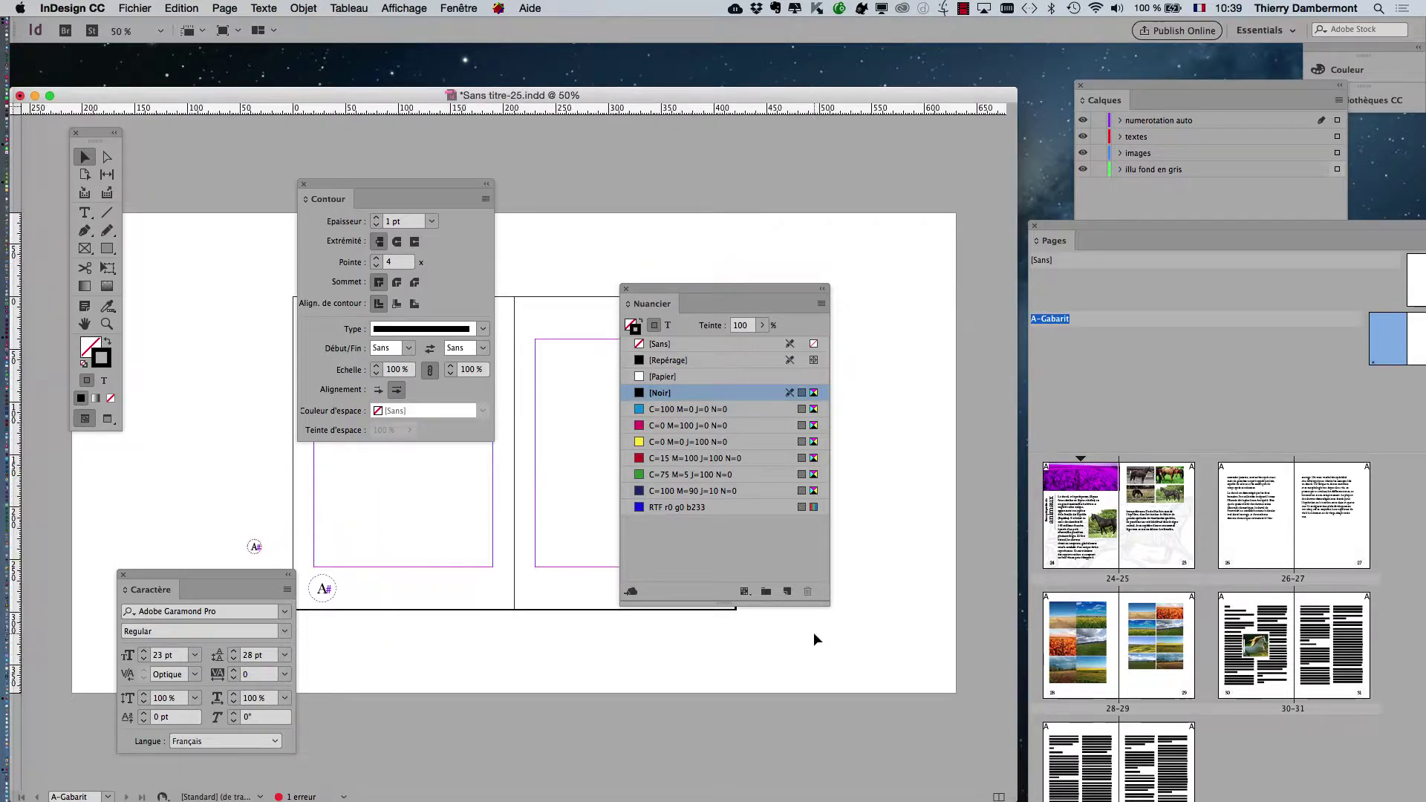
{"action": "left_click", "coordinate": [304, 184]}
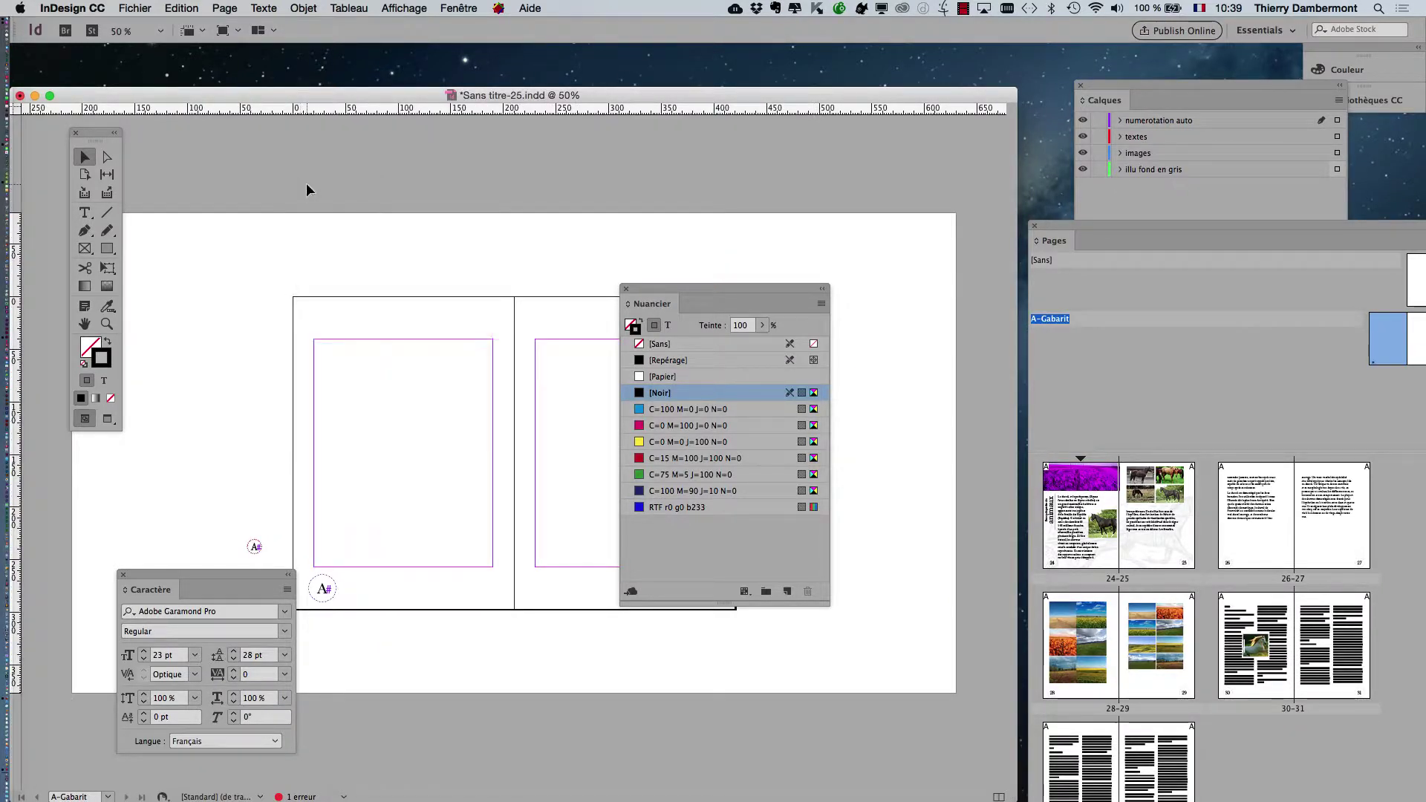
{"action": "left_click", "coordinate": [626, 288]}
{"action": "left_click", "coordinate": [124, 577]}
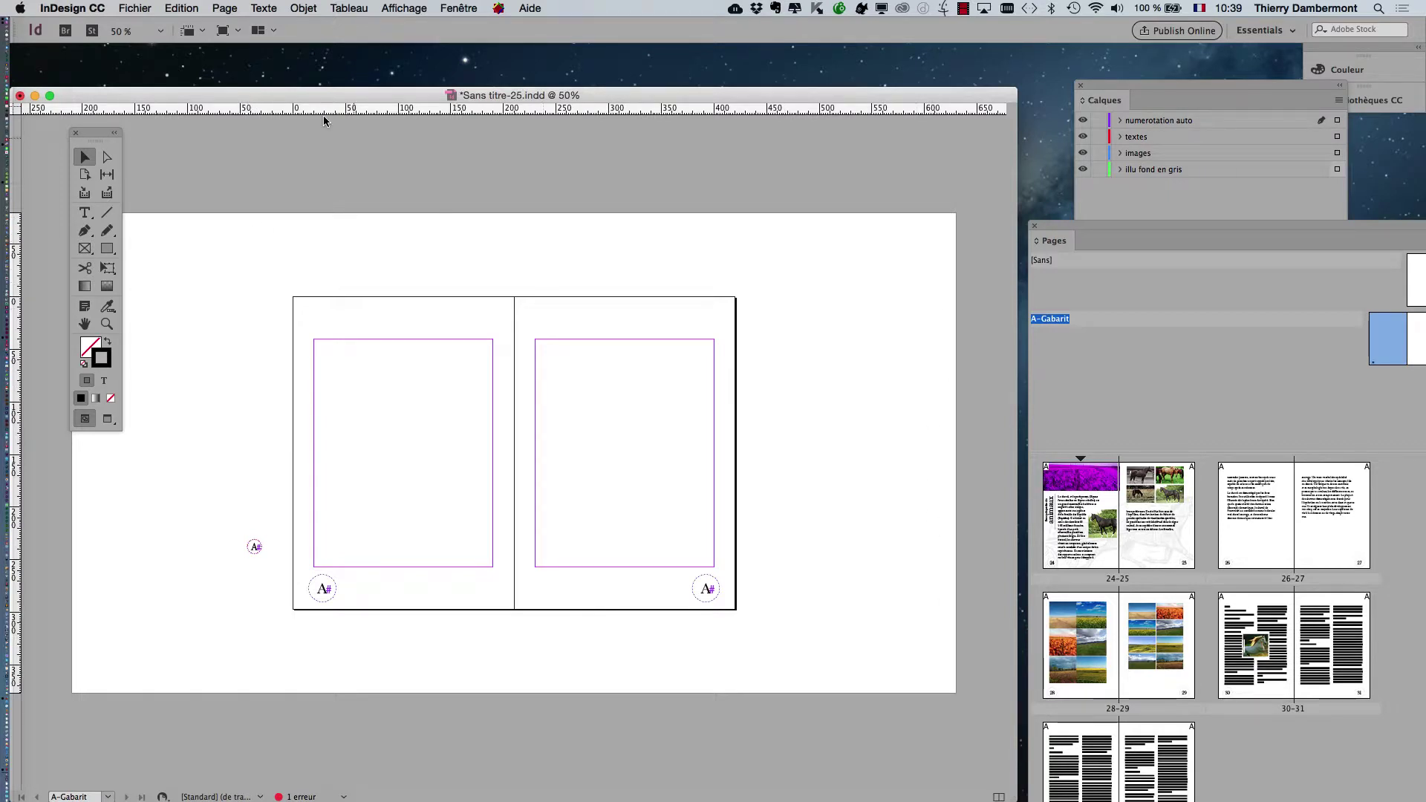
{"action": "left_click", "coordinate": [136, 8]}
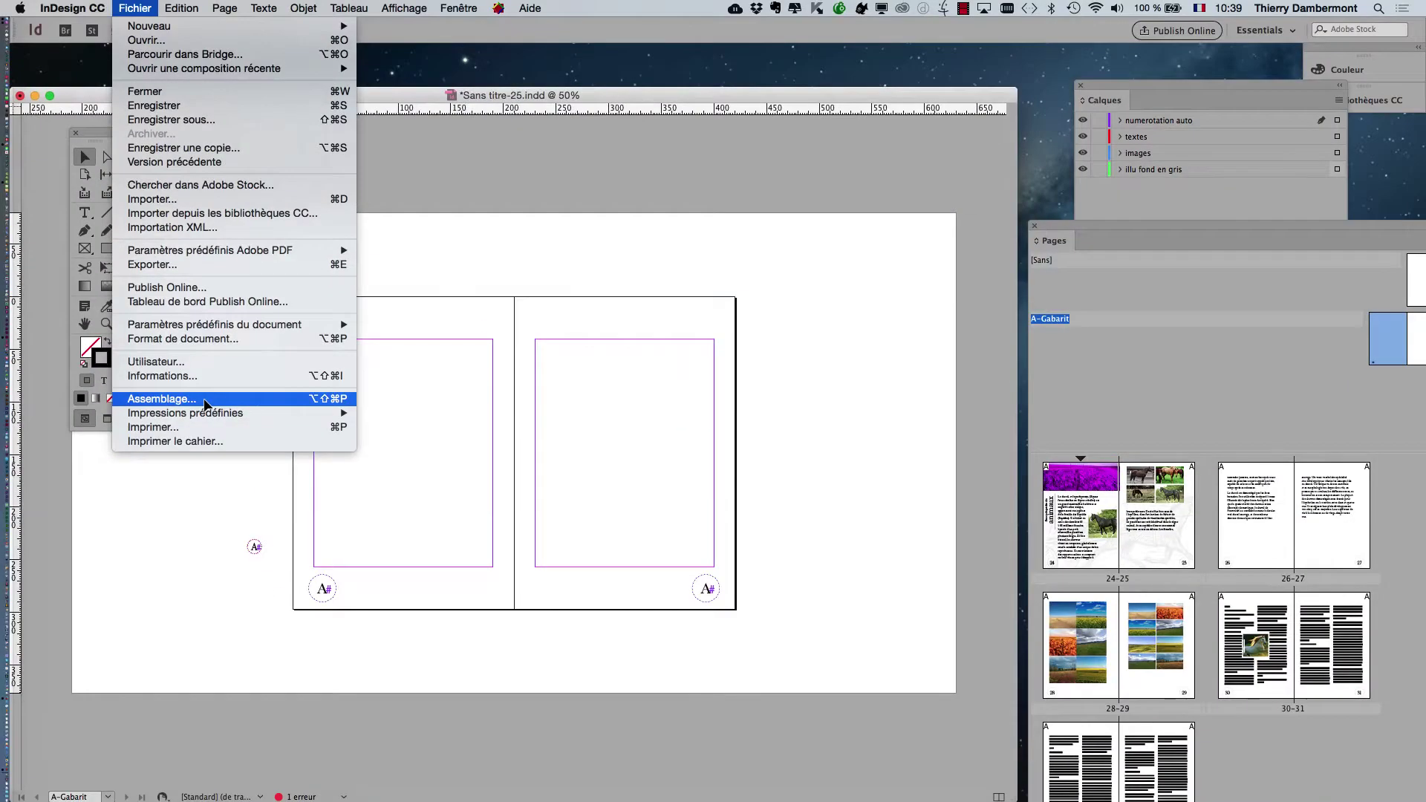
{"action": "left_click", "coordinate": [202, 404]}
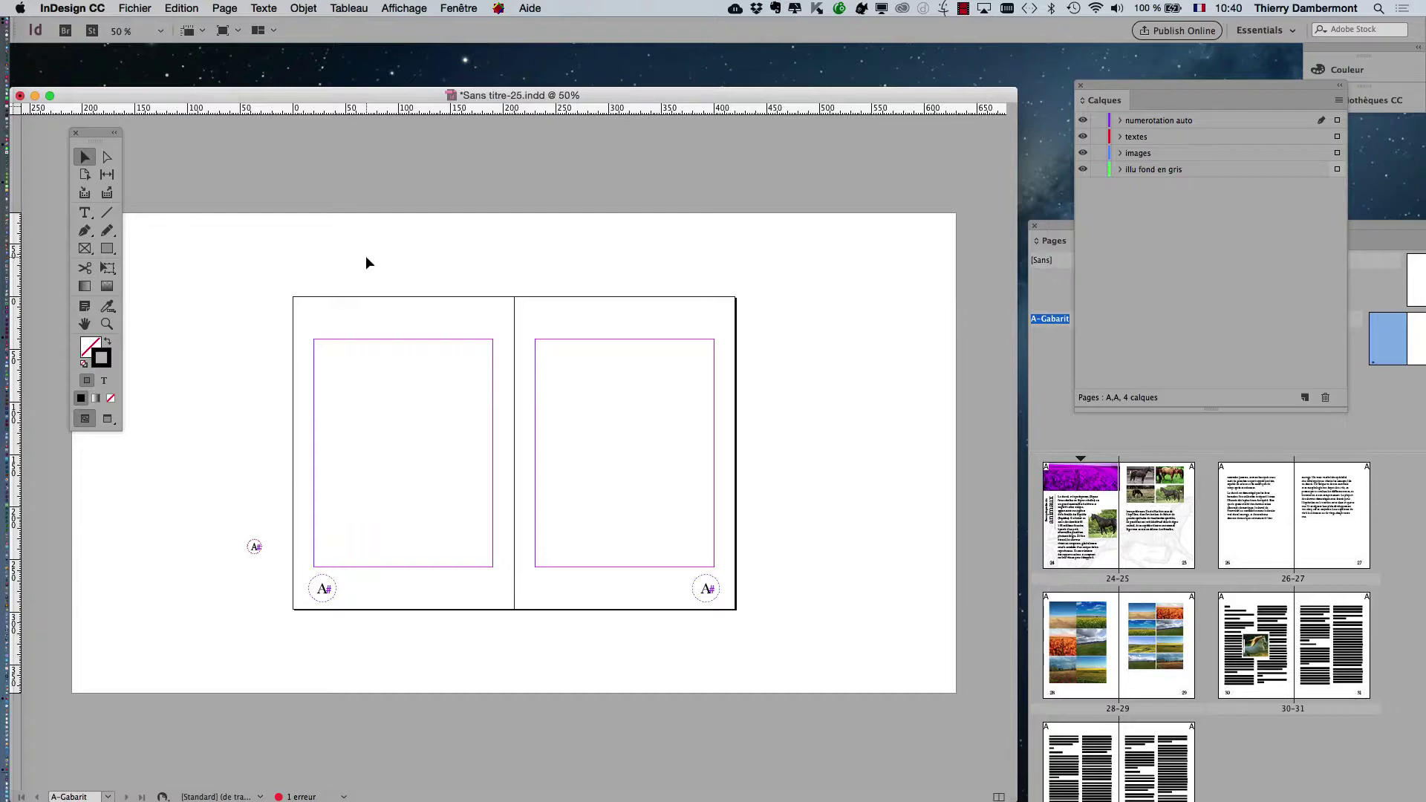
- Add a slug area of 120 mm on all four sides of the document, with the slug values linked
{"action": "left_click", "coordinate": [128, 8]}
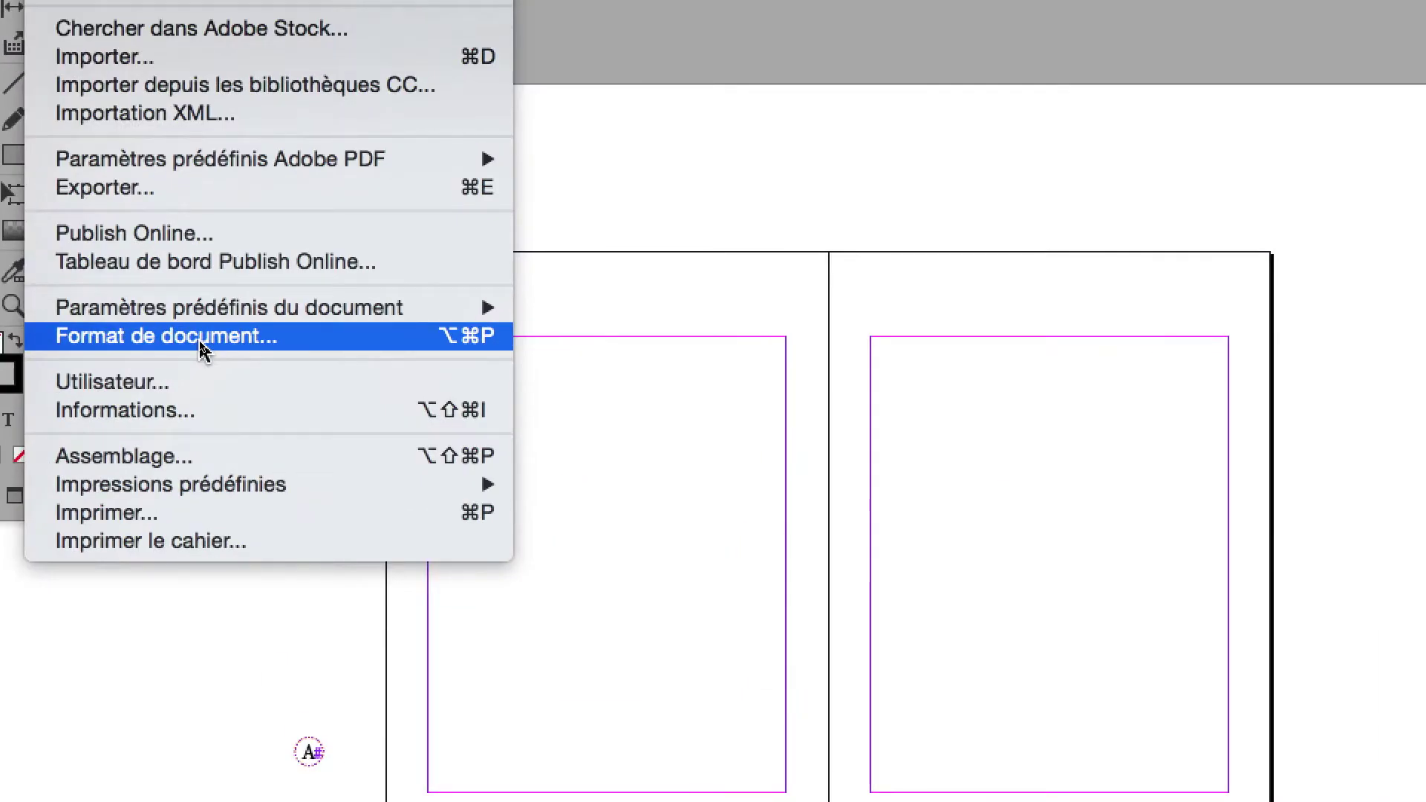
{"action": "left_click", "coordinate": [201, 344]}
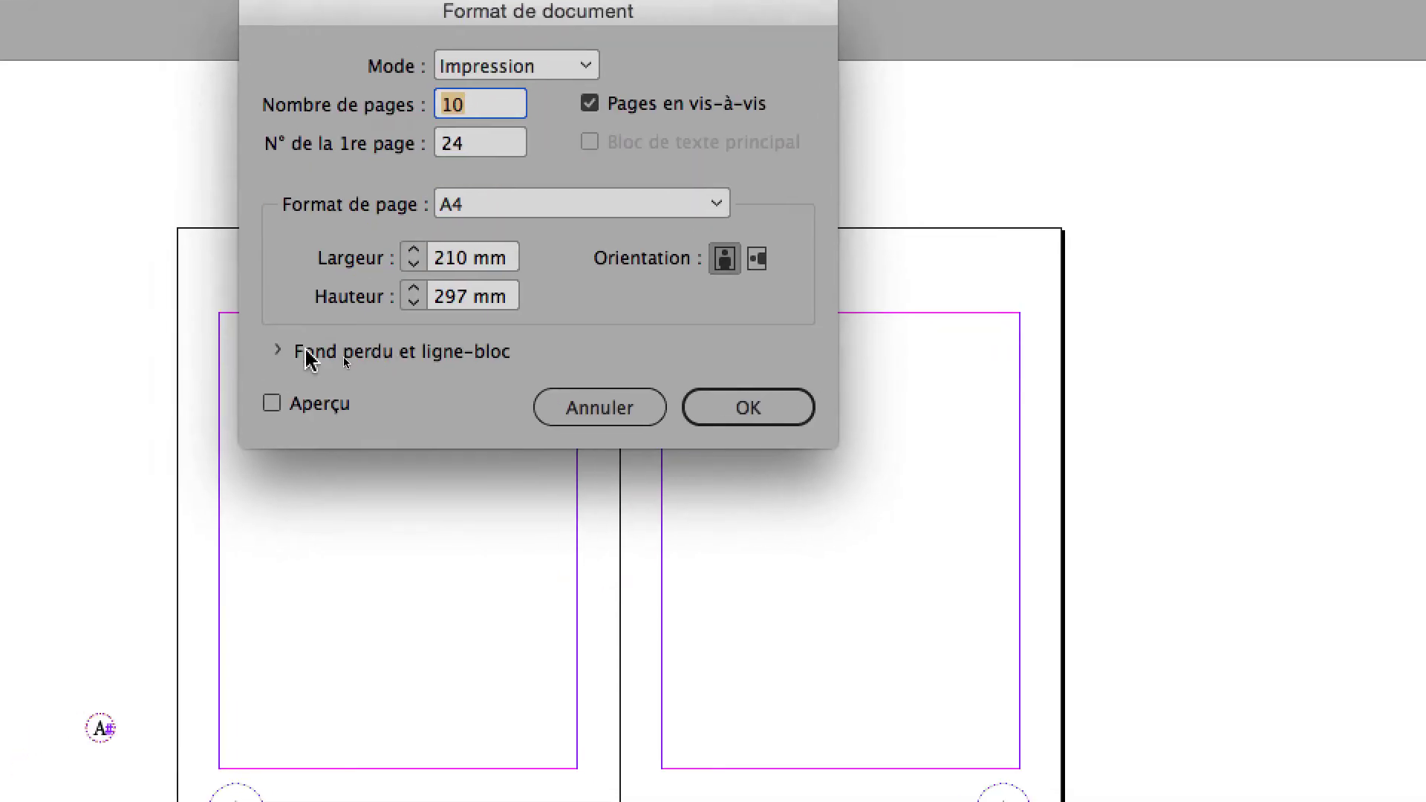
{"action": "left_click", "coordinate": [312, 643]}
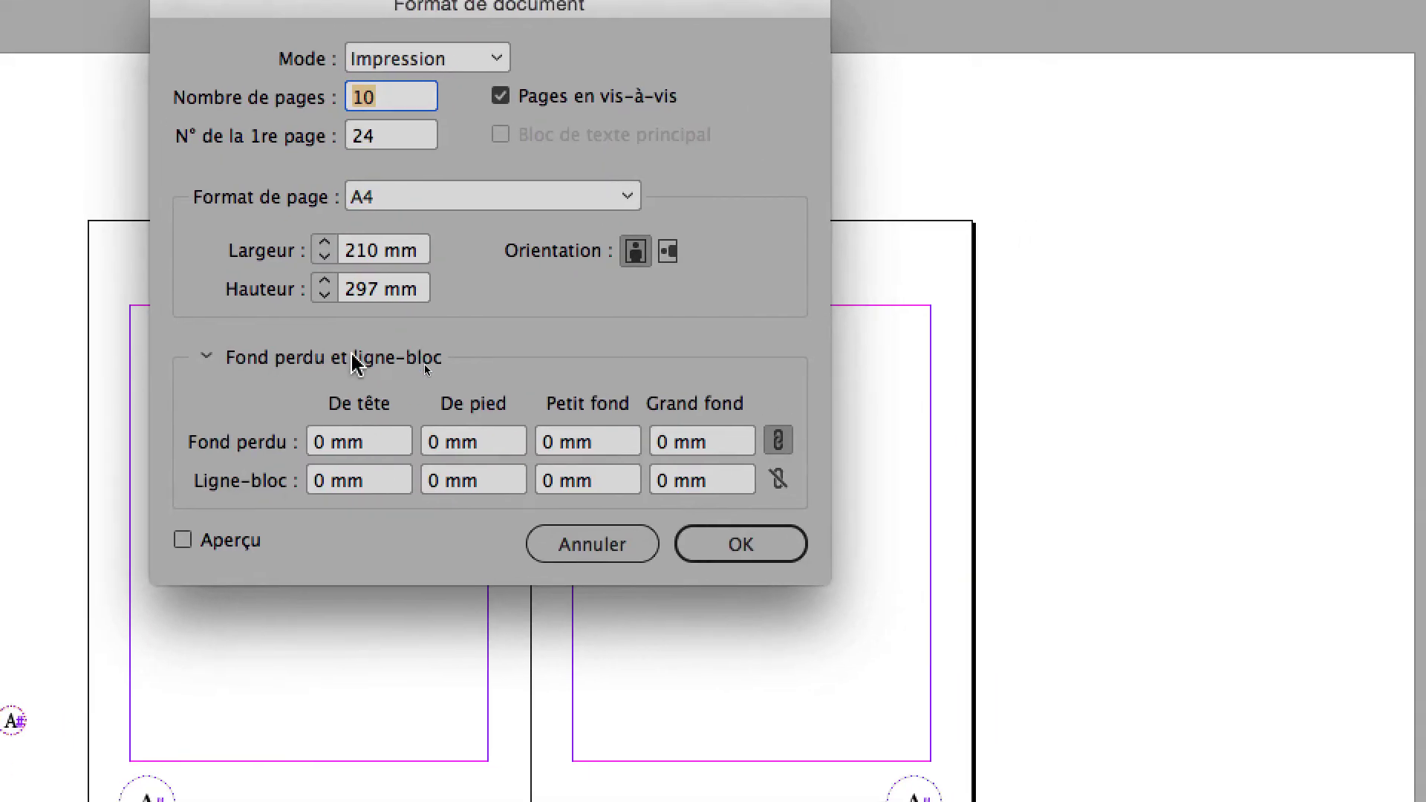
{"action": "double_click", "coordinate": [416, 489]}
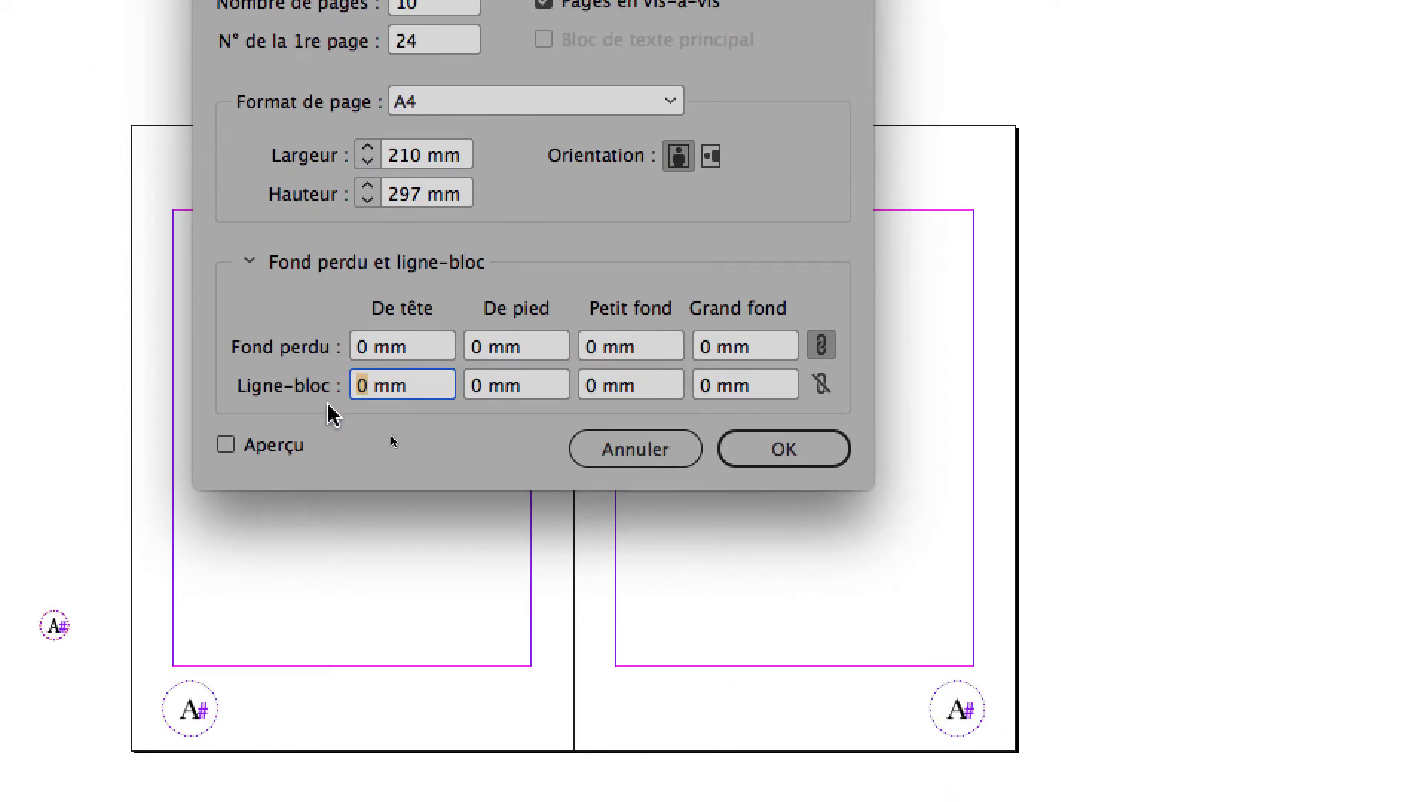
{"action": "type", "text": "11"}
{"action": "key", "text": "BackSpace"}
{"action": "type", "text": "20"}
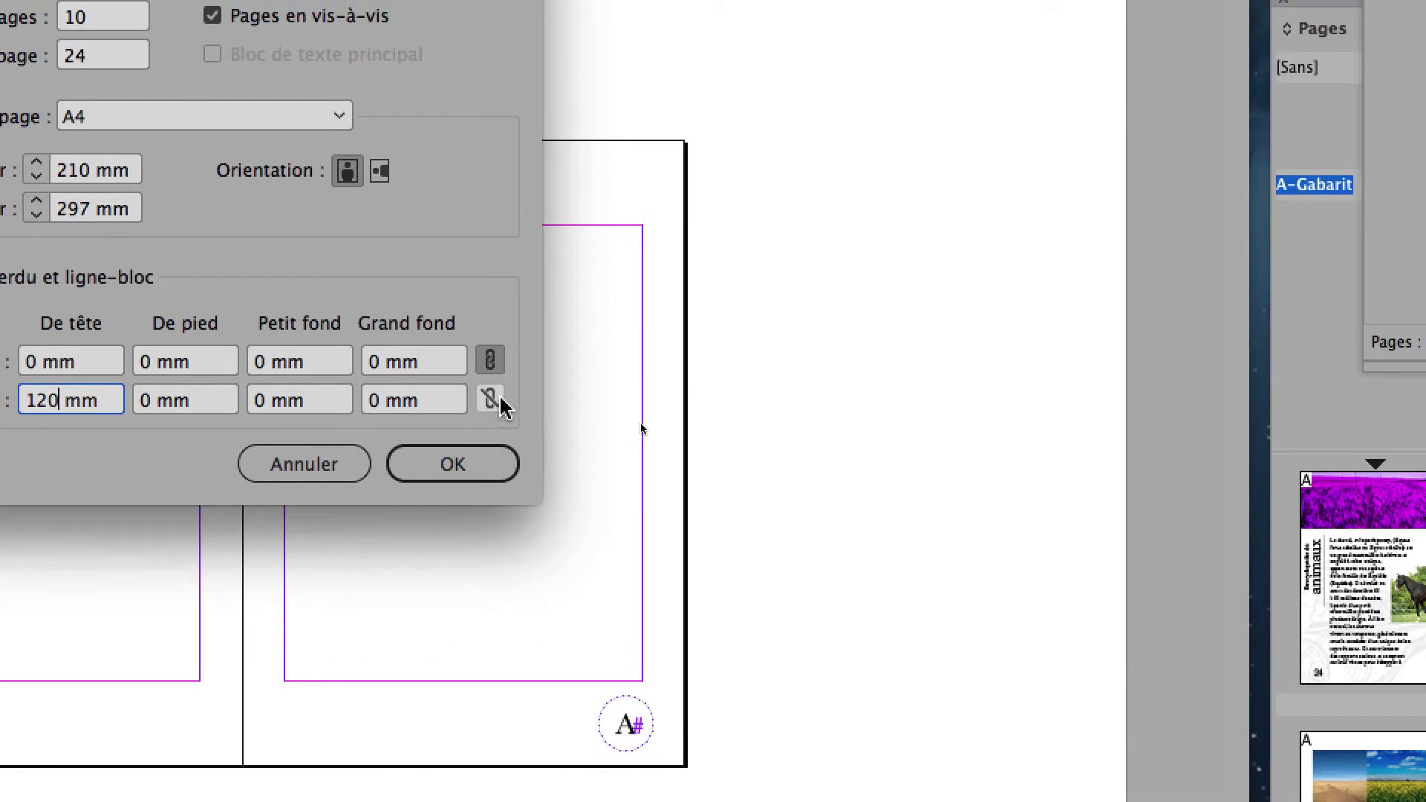
{"action": "left_click", "coordinate": [684, 399]}
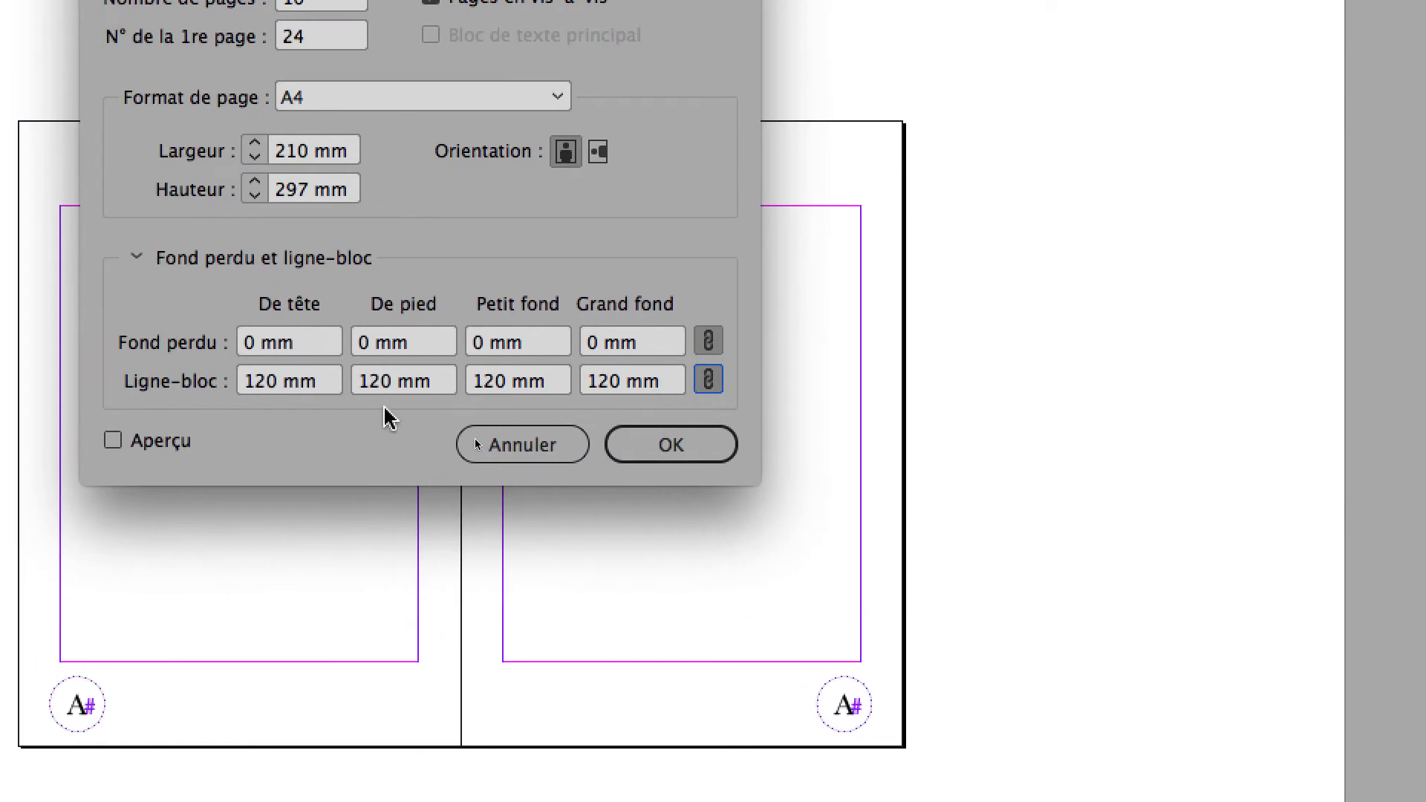
{"action": "left_click", "coordinate": [473, 456]}
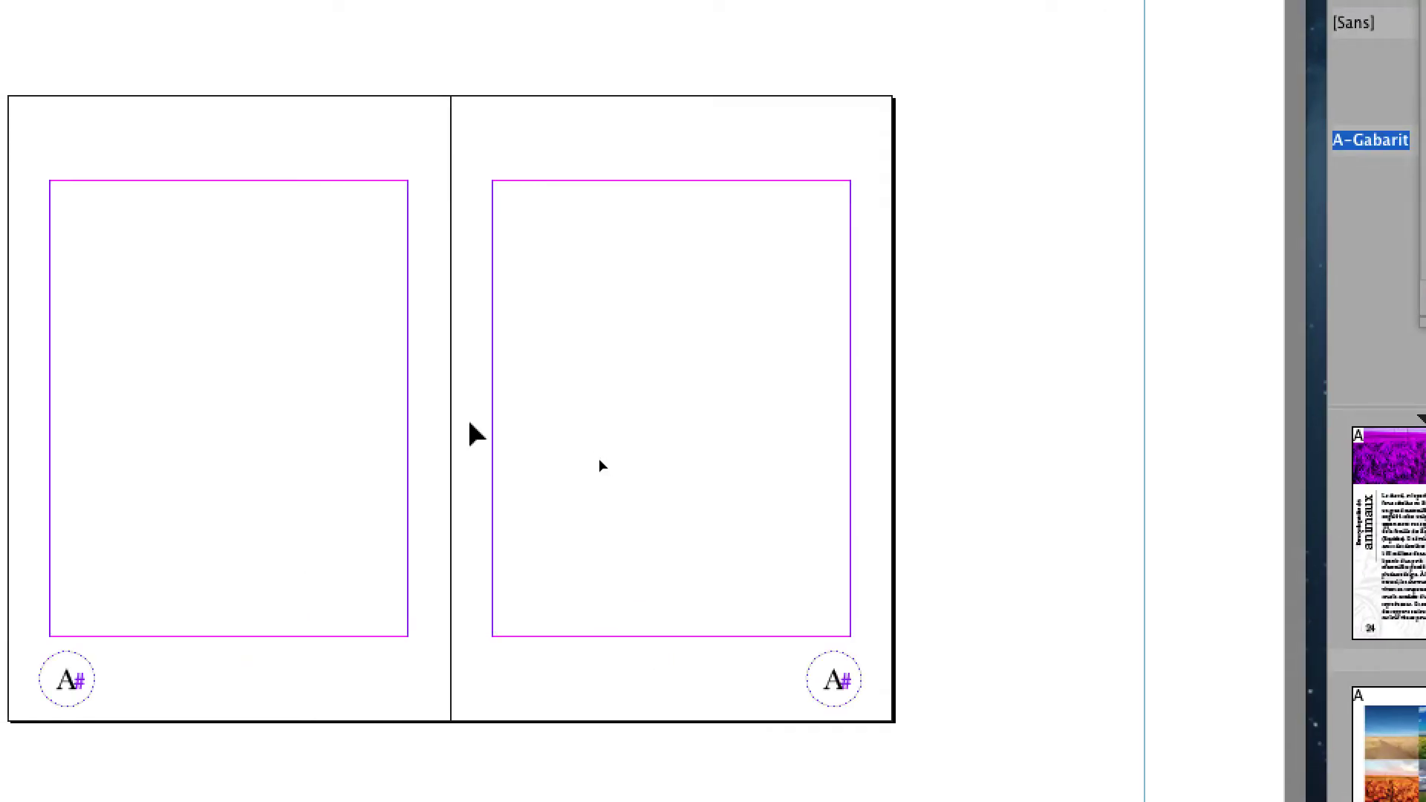
{"action": "key", "text": "super+minus"}
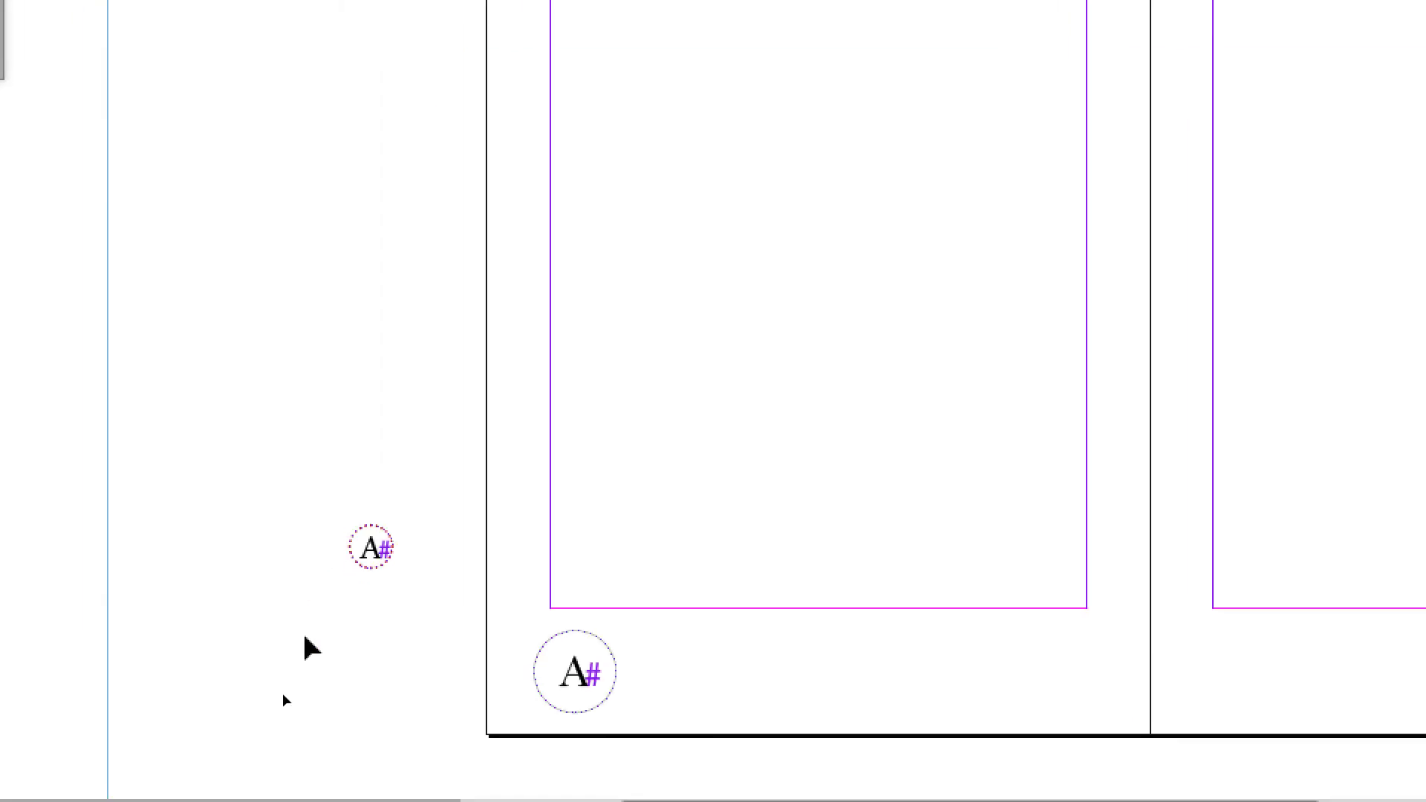
- Move the small dotted page-number circle outward on the pasteboard until it straddles the slug guide
{"action": "left_click", "coordinate": [327, 611]}
{"action": "mouse_move", "coordinate": [328, 609]}
{"action": "left_mouse_down"}
{"action": "mouse_move", "coordinate": [70, 586]}
{"action": "mouse_move", "coordinate": [0, 562]}
{"action": "left_mouse_up"}
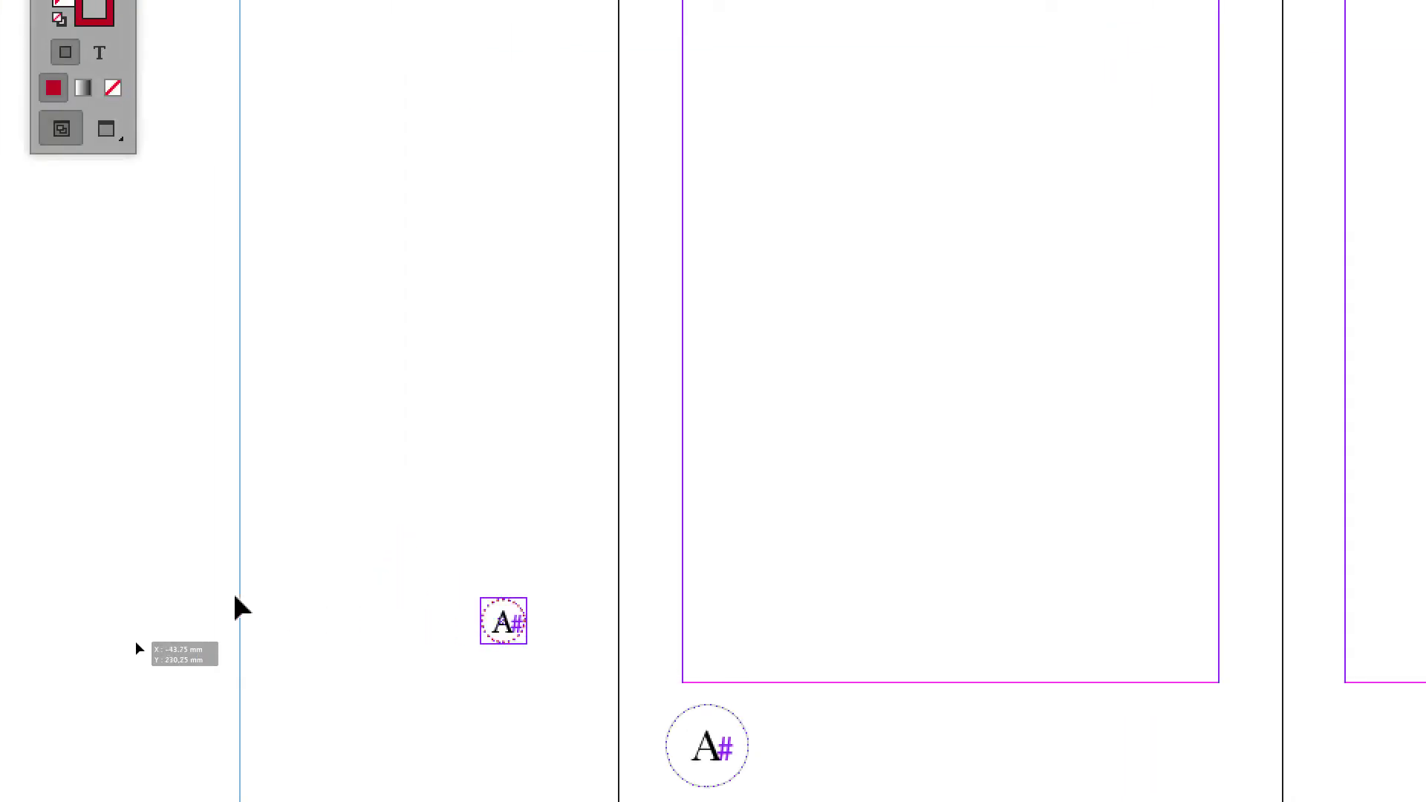
{"action": "left_click", "coordinate": [215, 615]}
{"action": "left_click_drag", "start_coordinate": [209, 605], "coordinate": [304, 564]}
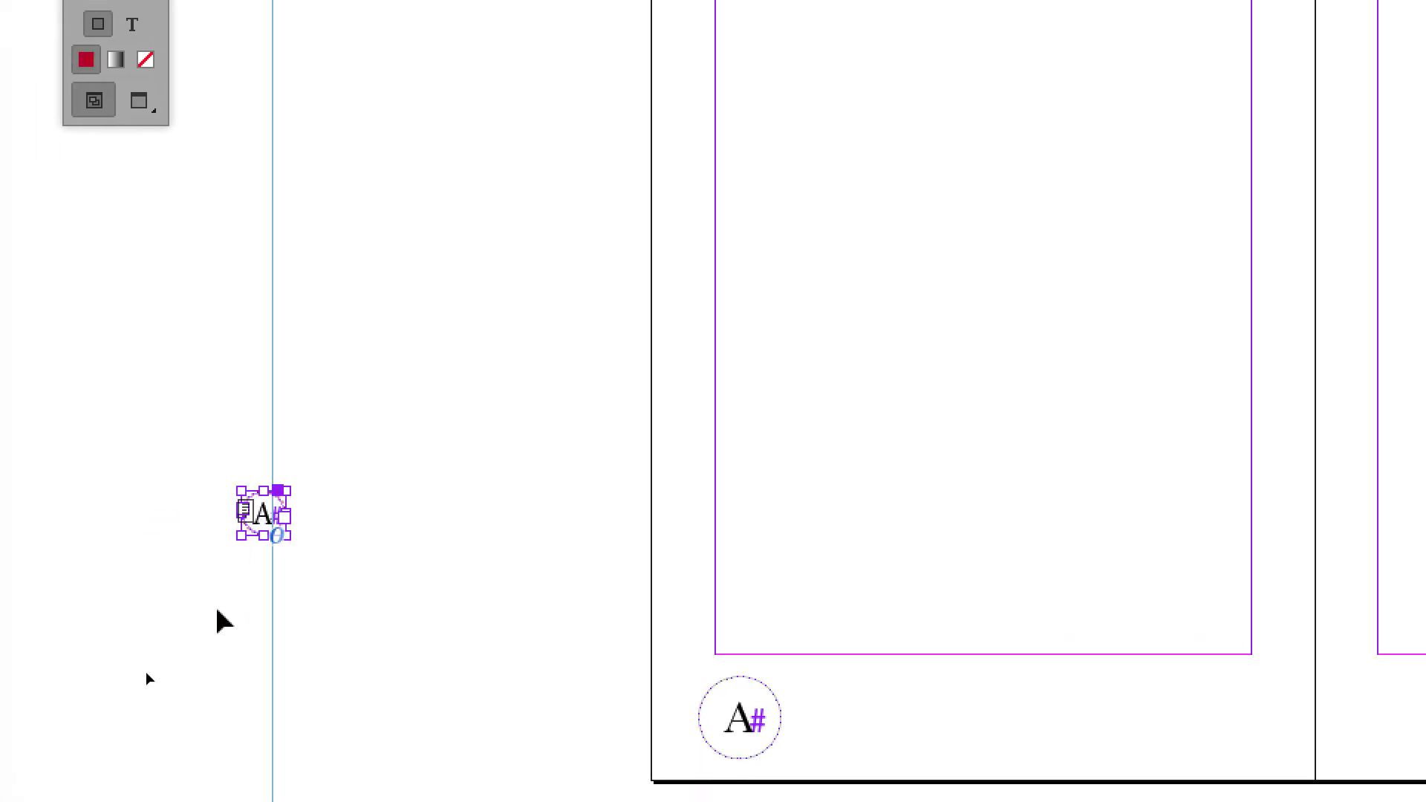
{"action": "left_click", "coordinate": [248, 656]}
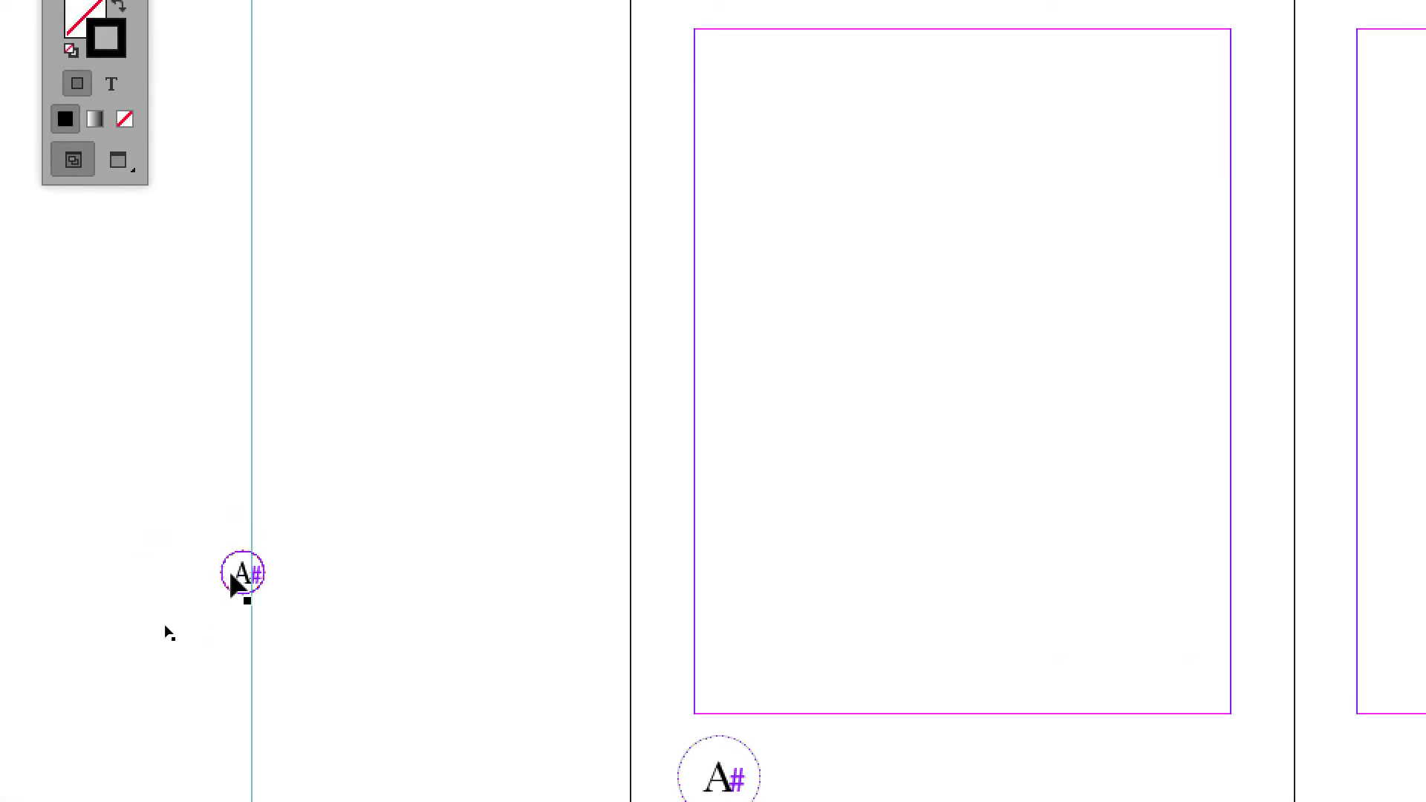
- Move the small dotted circle back inside the slug area beside the left master page and deselect it
{"action": "left_click", "coordinate": [261, 520]}
{"action": "mouse_move", "coordinate": [195, 574]}
{"action": "left_mouse_down"}
{"action": "mouse_move", "coordinate": [324, 578]}
{"action": "mouse_move", "coordinate": [336, 558]}
{"action": "left_mouse_up"}
{"action": "left_click", "coordinate": [311, 613]}
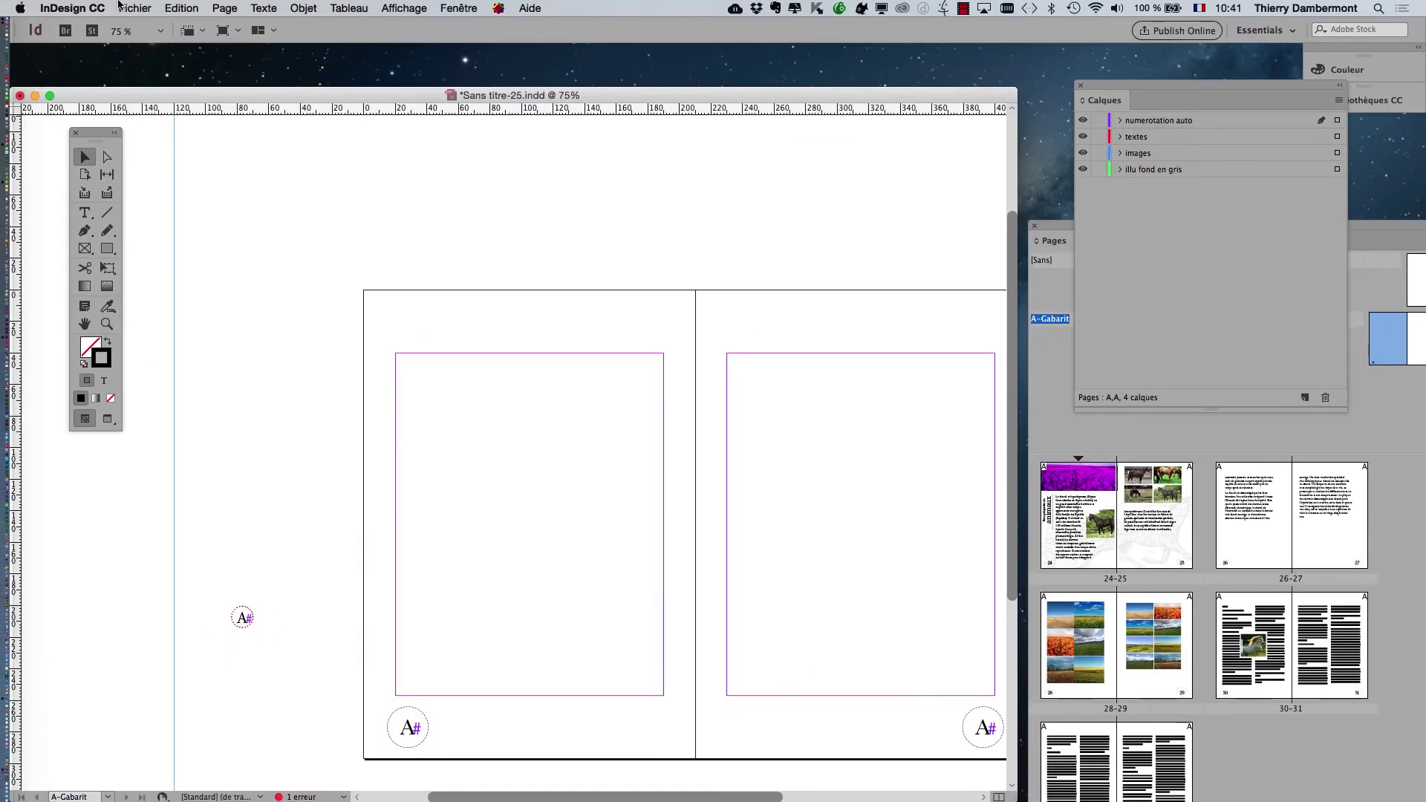
- Reset the document's linked slug values to 0 mm on all four sides
{"action": "left_click", "coordinate": [135, 8]}
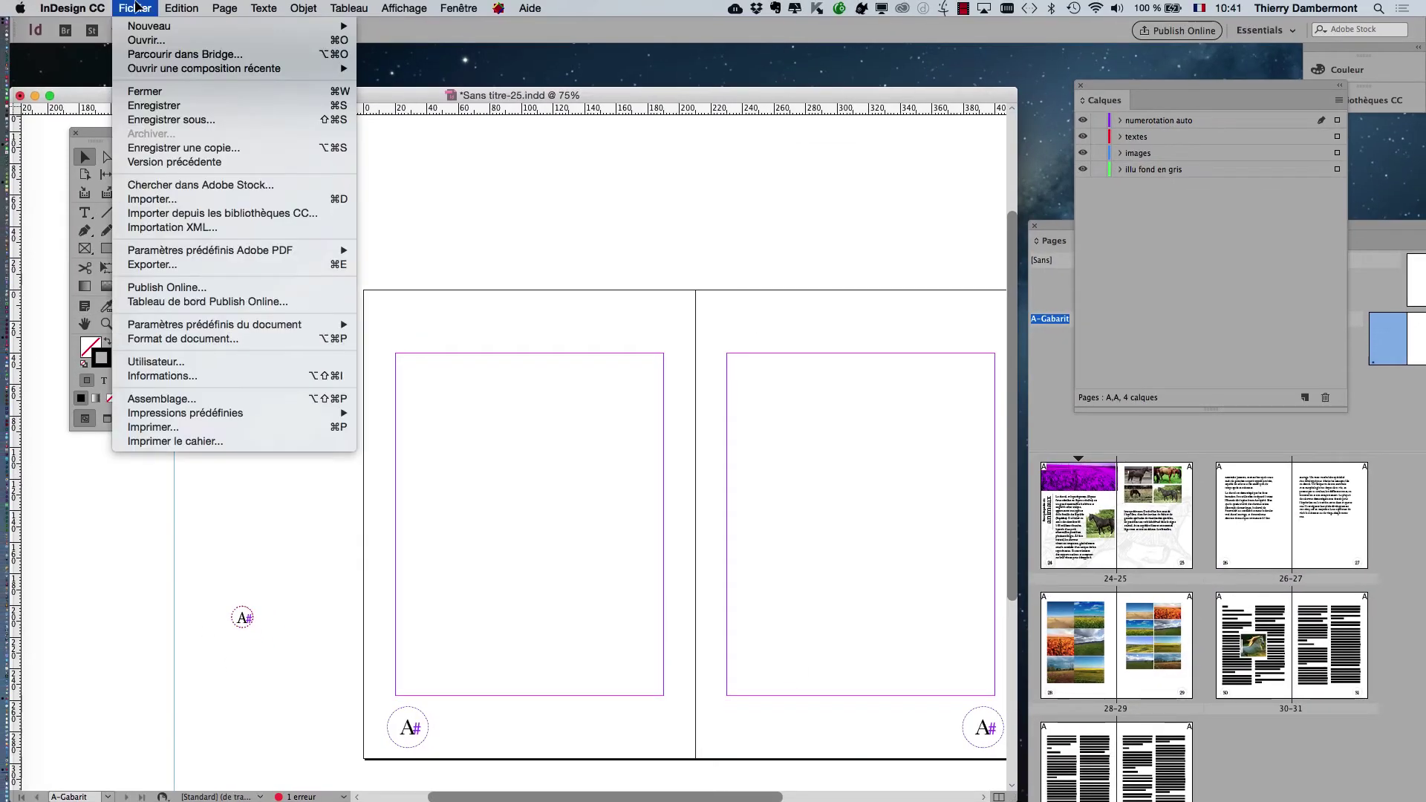
{"action": "left_click", "coordinate": [177, 340]}
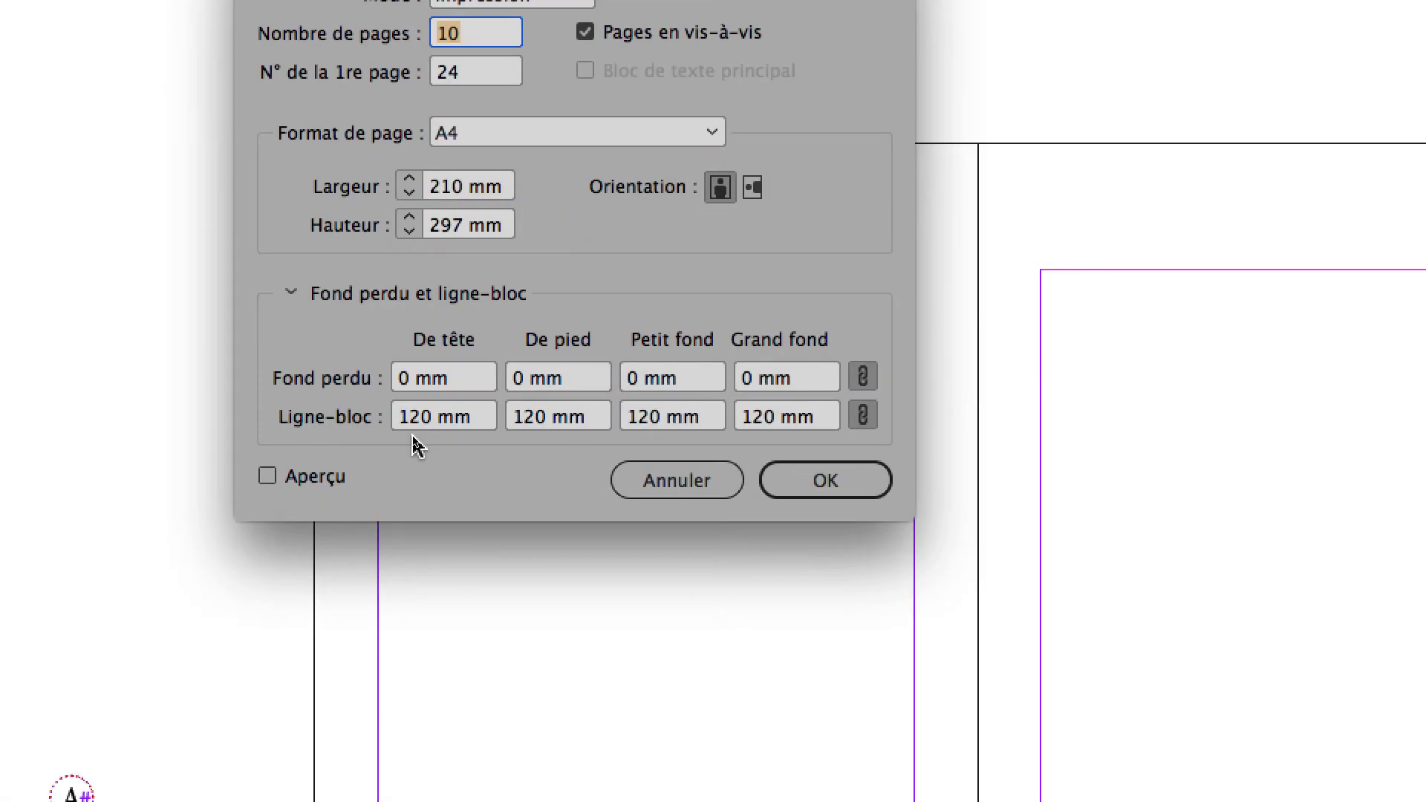
{"action": "left_click", "coordinate": [409, 427]}
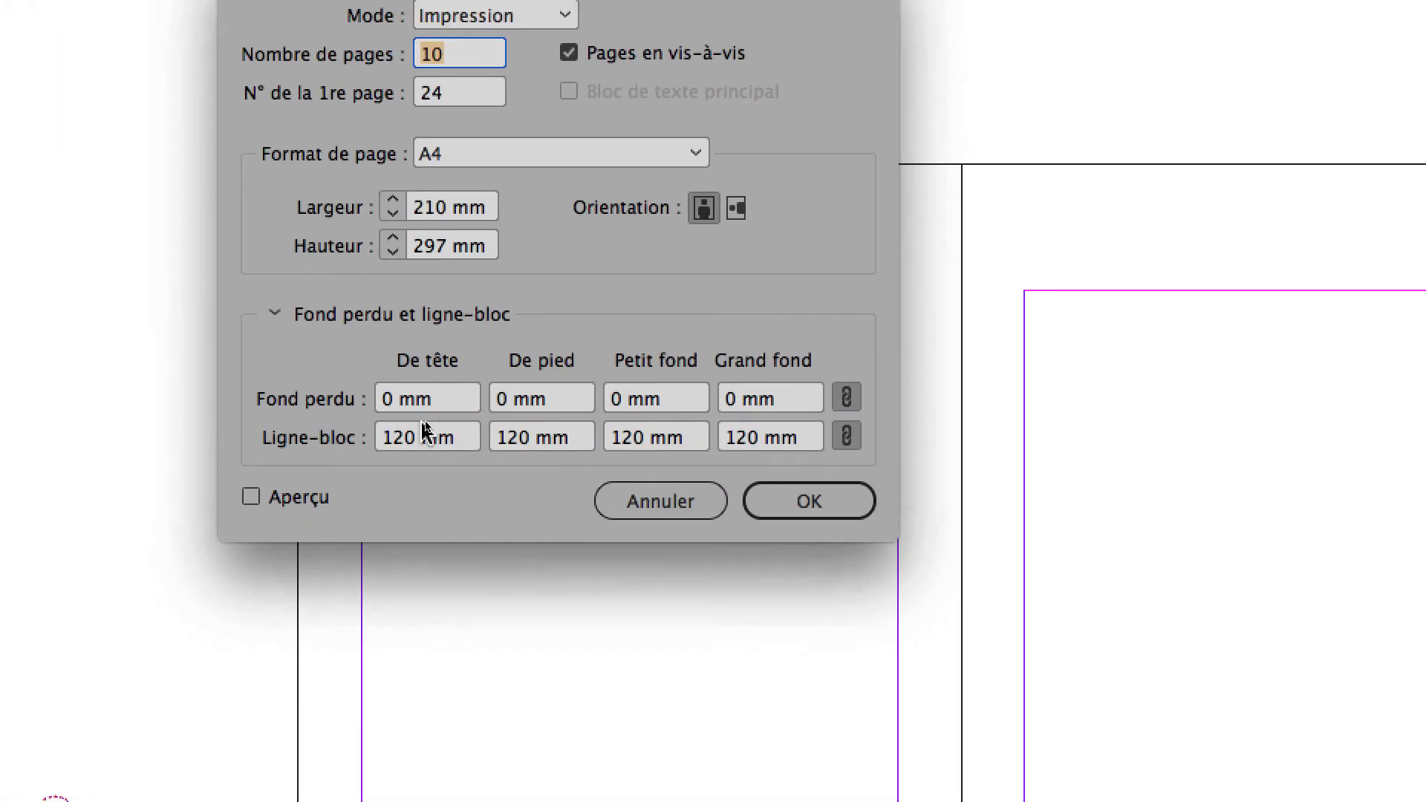
{"action": "double_click", "coordinate": [412, 430]}
{"action": "type", "text": "0"}
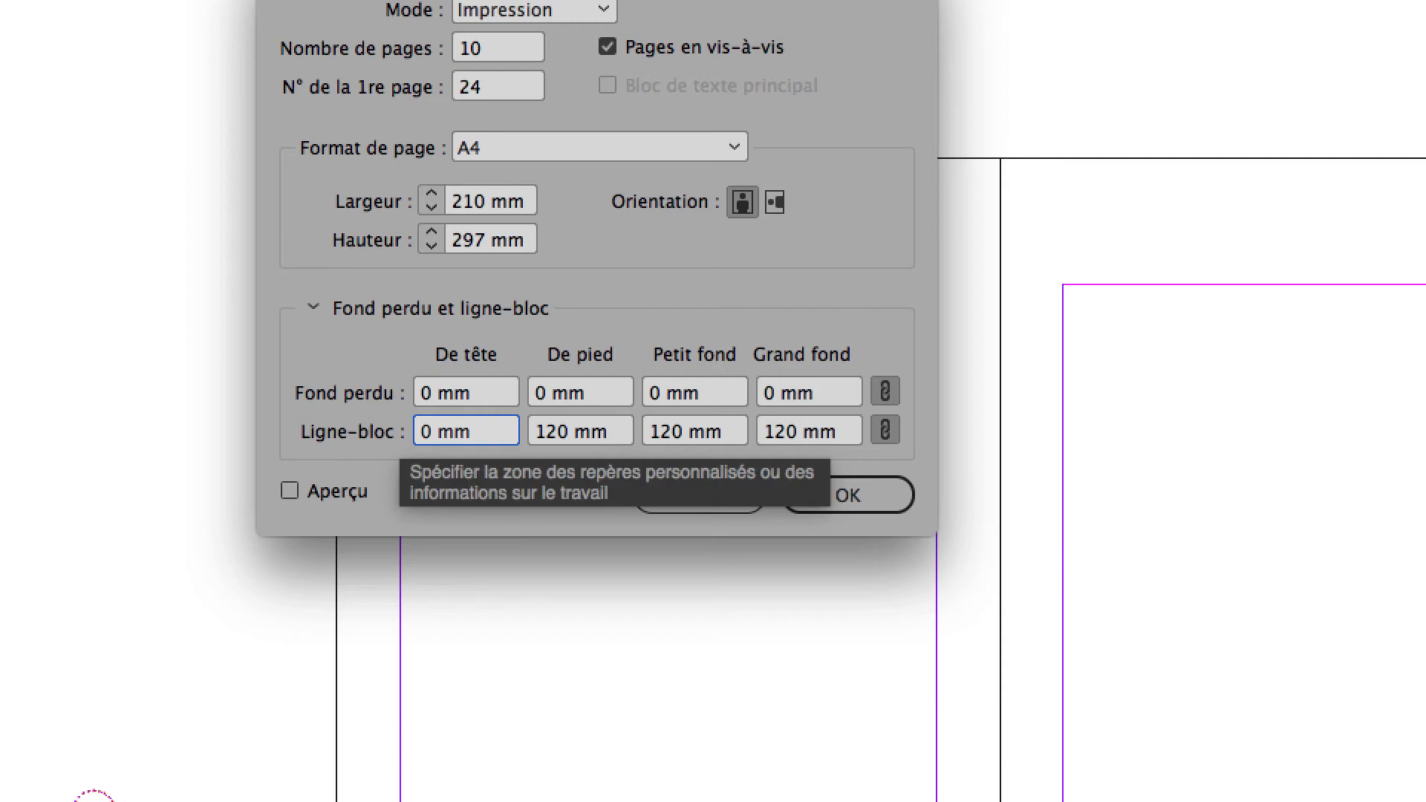
{"action": "key", "text": "Tab"}
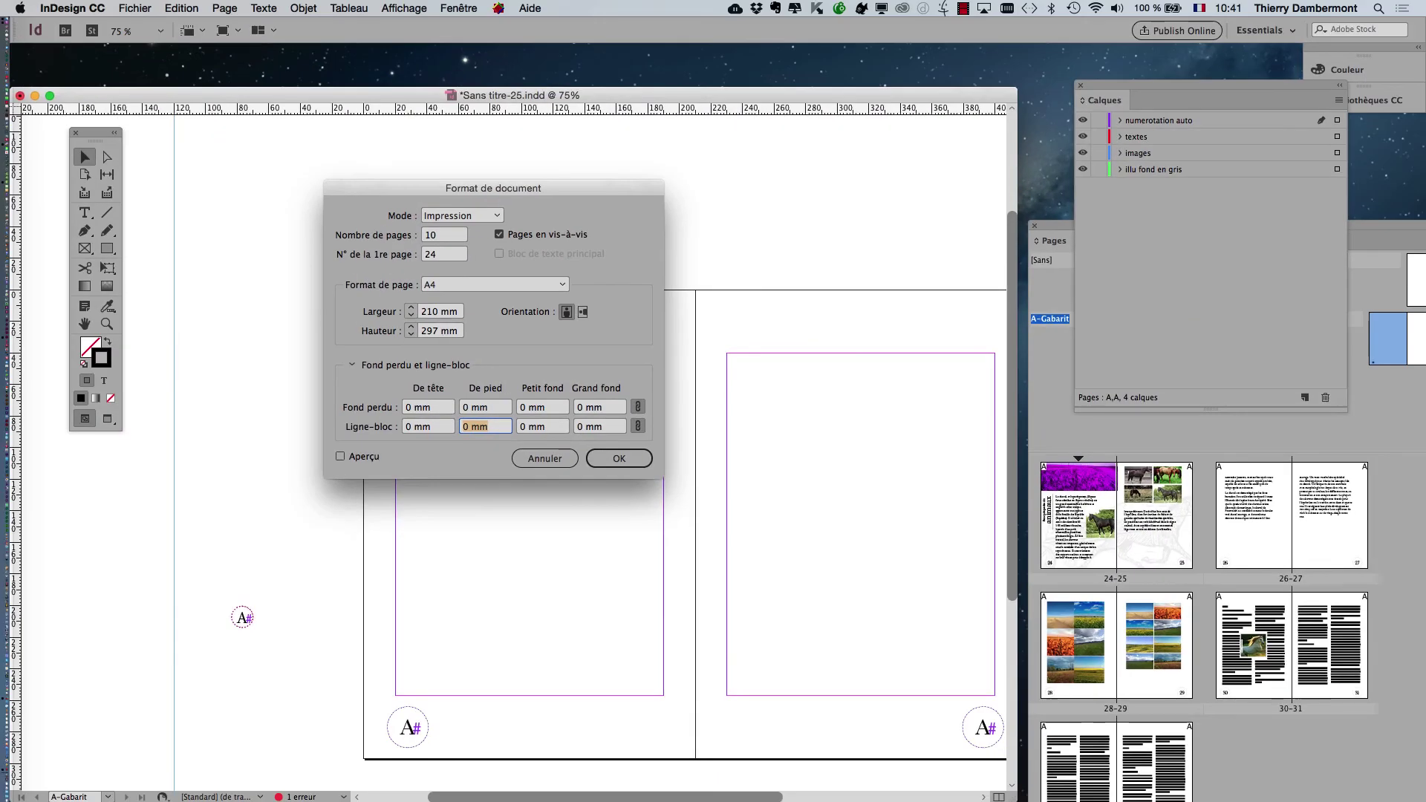
{"action": "key", "text": "Return"}
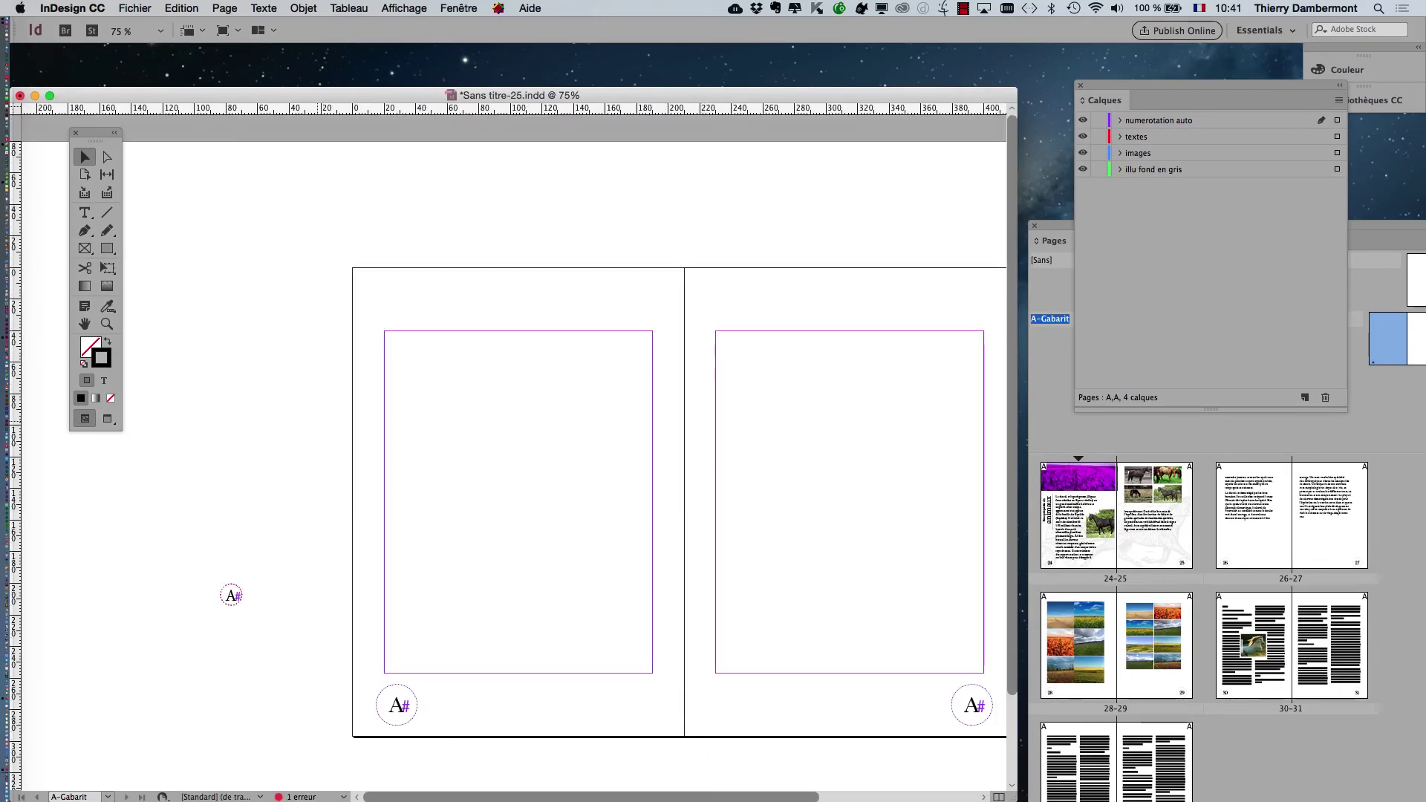
{"action": "key", "text": "super+minus"}
{"action": "key", "text": "super+minus"}
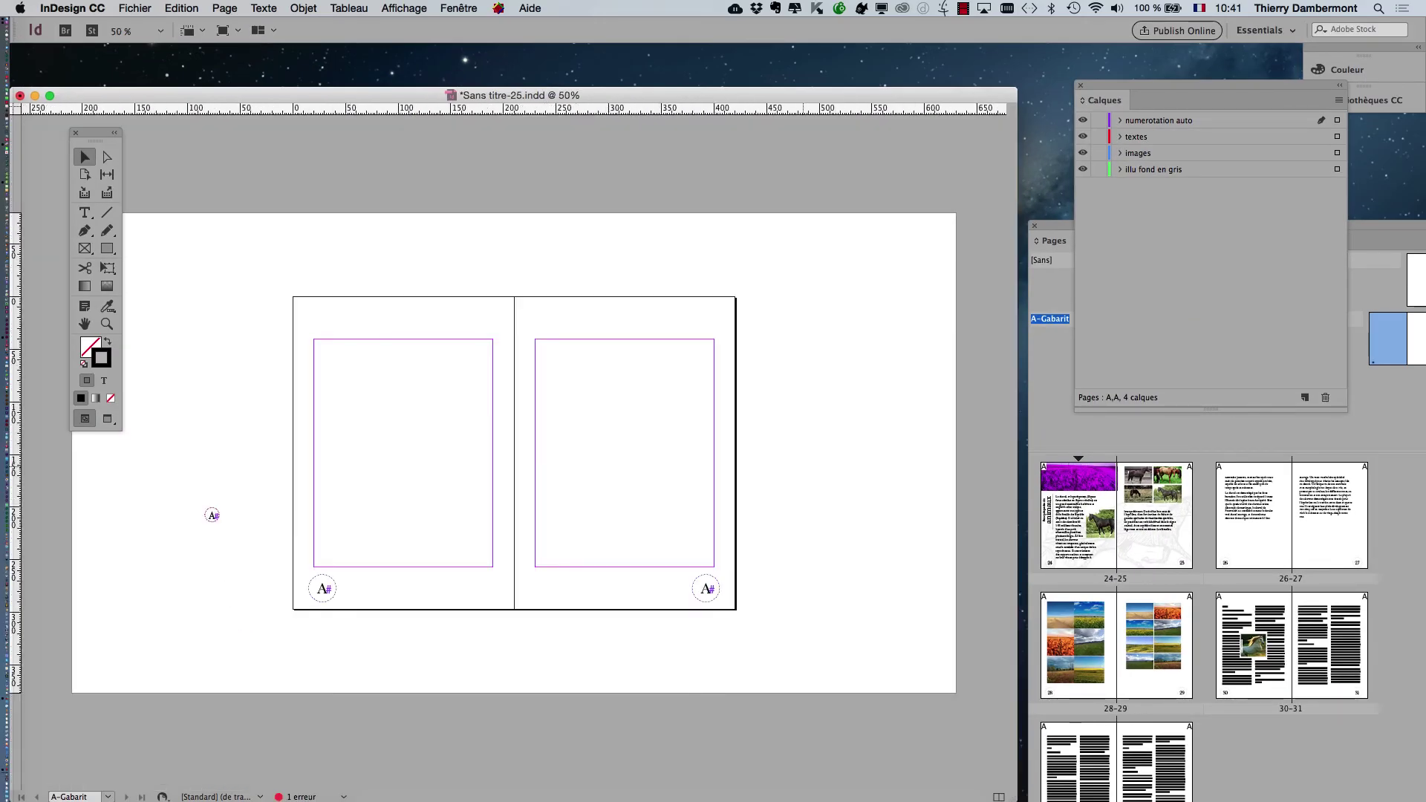